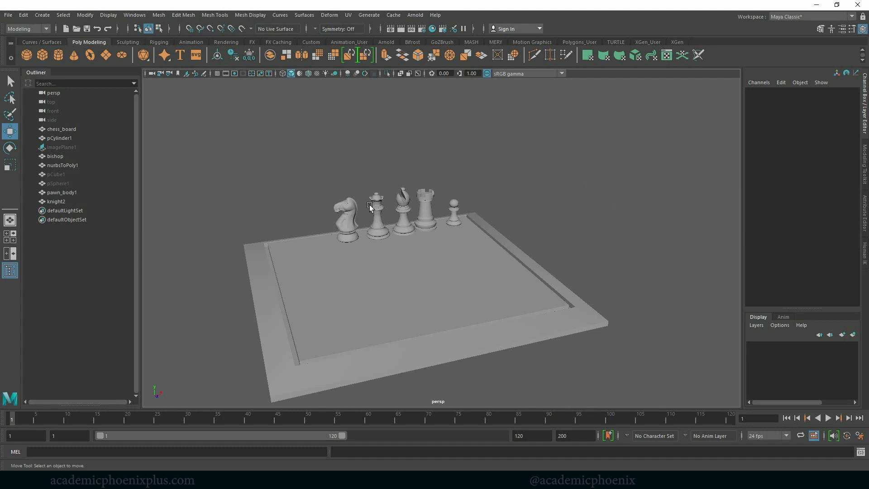
Examine the row of modelled chess pieces on the board from a closer angle
left_click_drag(296, 169, 493, 248)
left_click(561, 214)
right_click_drag(433, 137, 616, 190, "alt")
left_click_drag(467, 147, 531, 165, "alt")
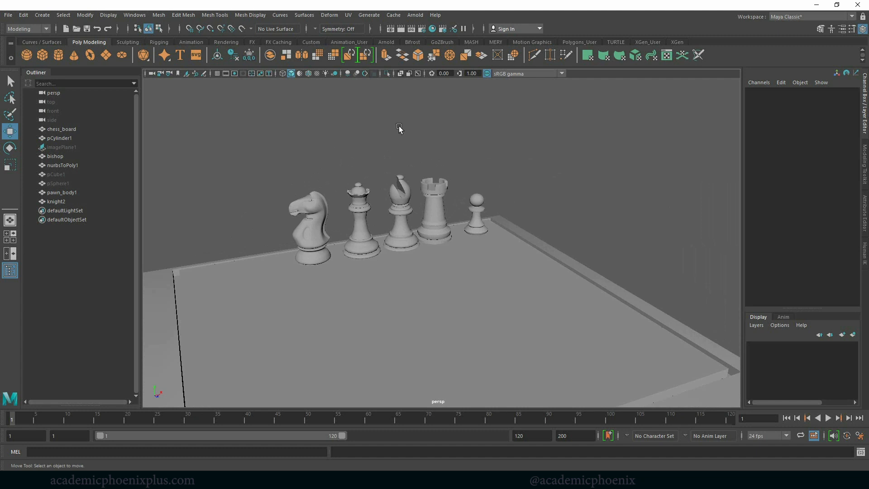
right_click_drag(400, 130, 440, 123, "alt")
left_click_drag(440, 123, 376, 134, "alt")
left_click_drag(425, 151, 455, 152, "alt")
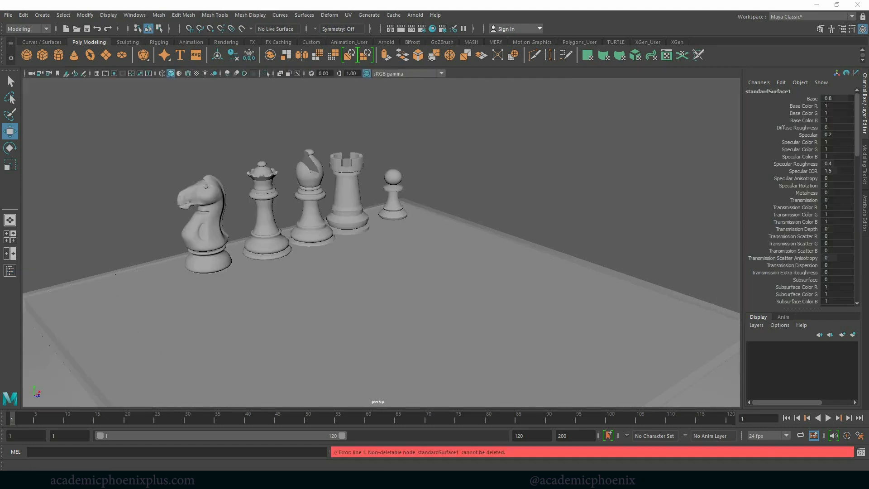
Try to delete the default materials lambert1, particleCloud1, shaderGlow1 and standardSurface1 in the enlarged Hypershade
left_click_drag(868, 18, 408, 62)
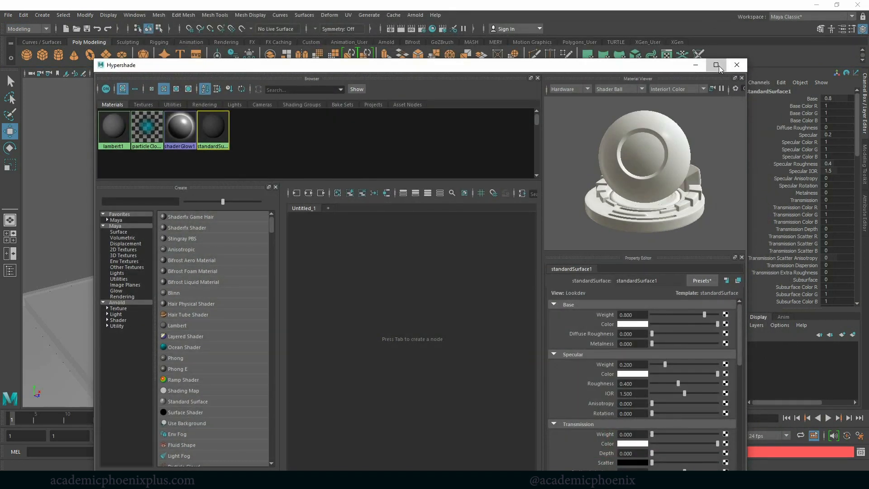
left_click(718, 53)
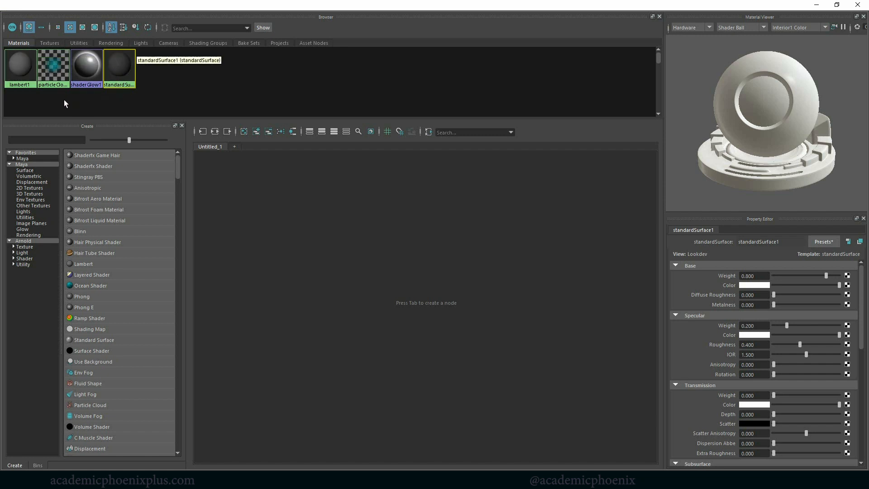
left_click_drag(172, 99, 18, 61)
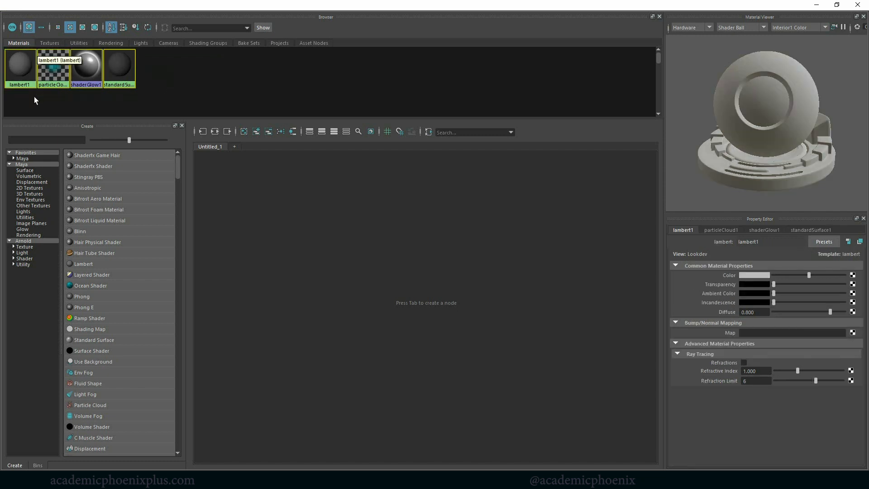
left_click_drag(164, 102, 19, 59)
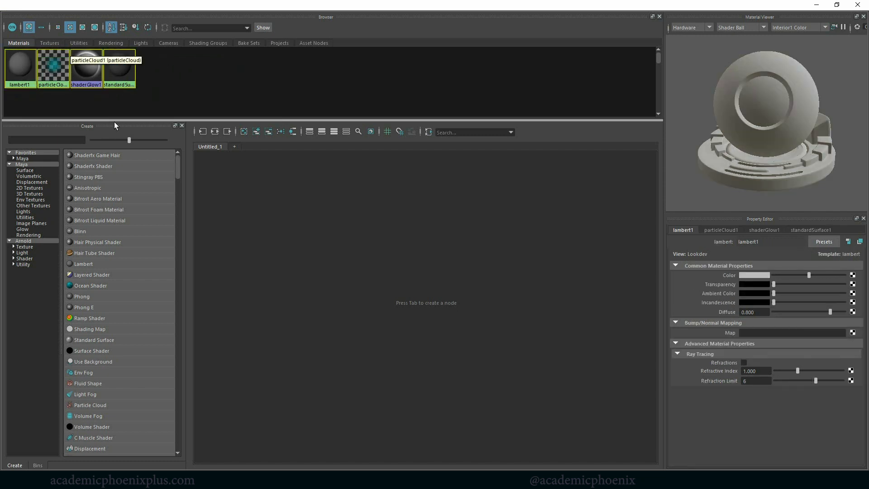
left_click(20, 66)
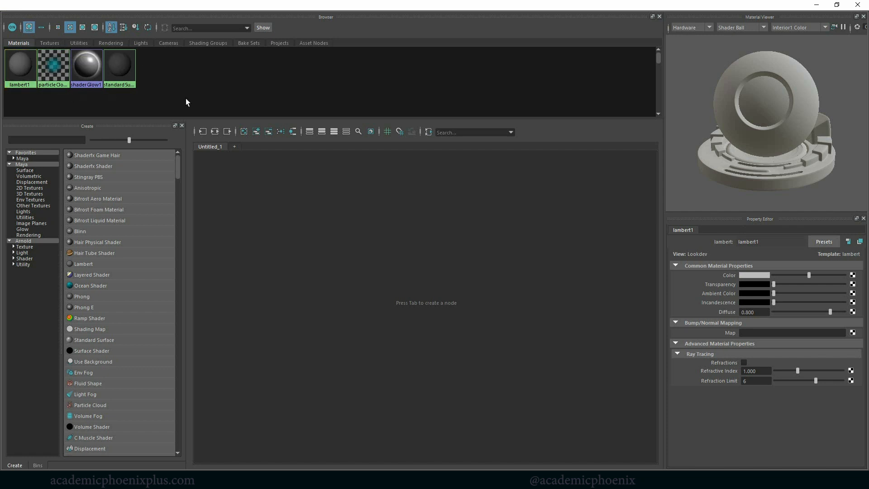
left_click_drag(185, 99, 17, 61)
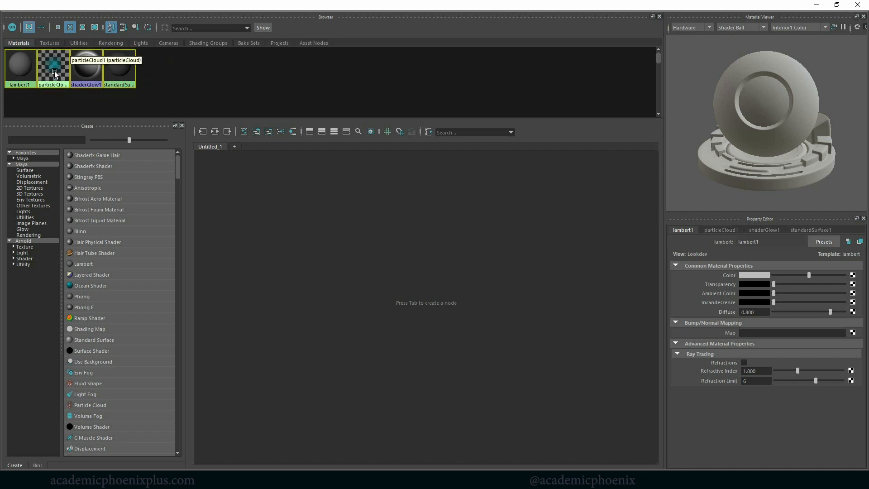
left_click(150, 97)
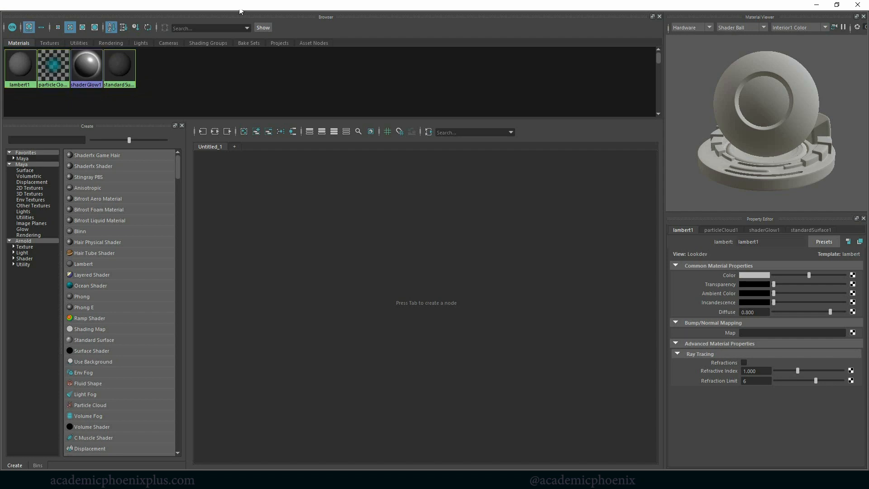
Change the lambert1 material's color to magenta and uncover the chess scene to view it
left_click_drag(240, 10, 235, 96)
left_click(495, 342)
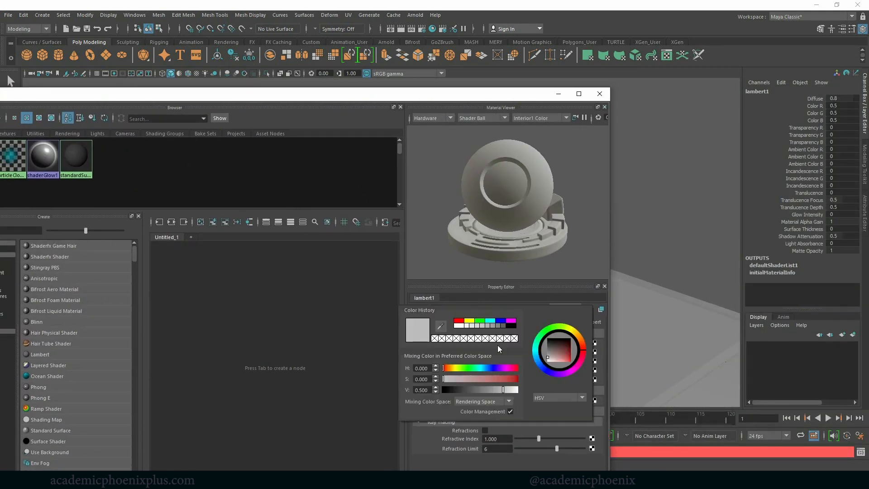
left_click(511, 321)
left_click(559, 94)
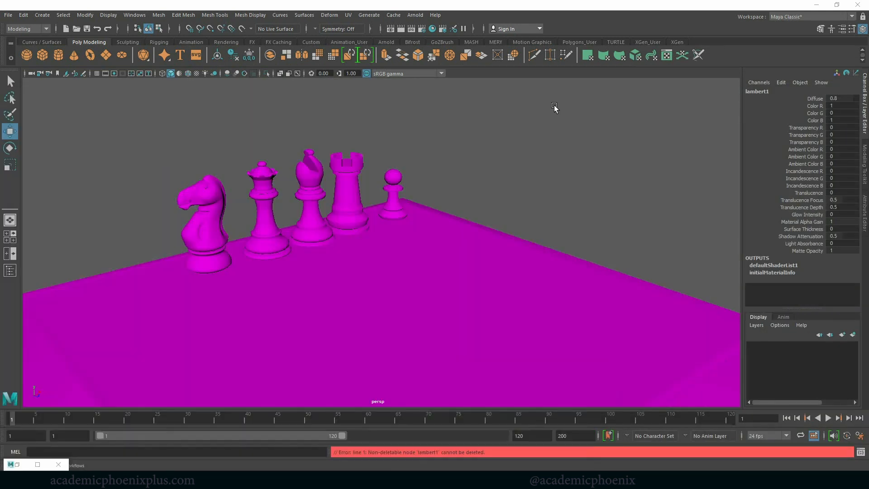
Add a polygon cylinder to the scene, raise it to Translate Y 2.481, and delete it
left_click(59, 55)
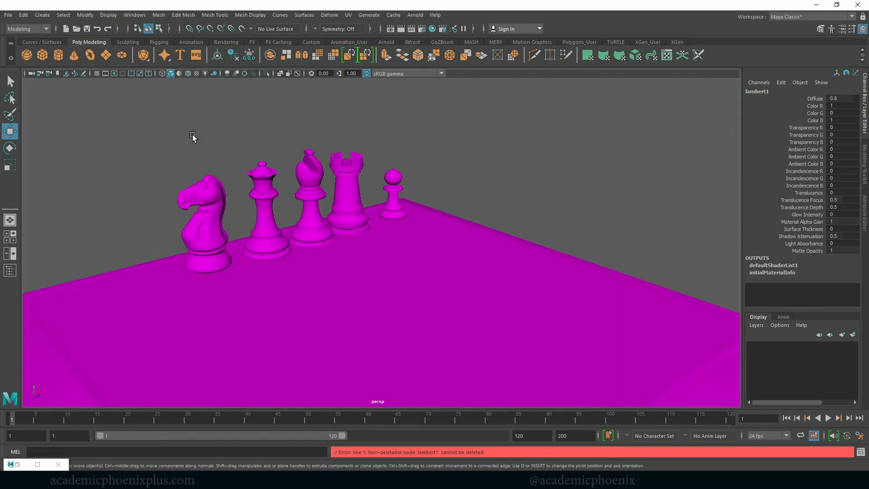
left_click_drag(314, 235, 345, 203)
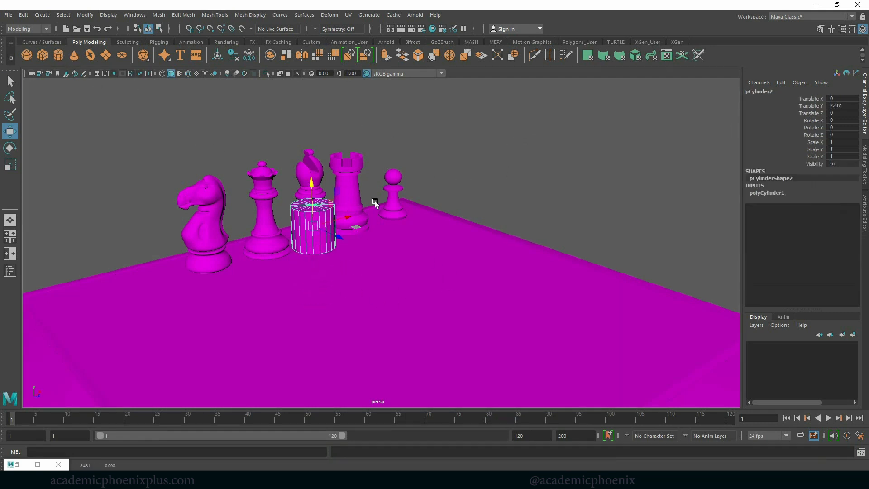
key("Delete")
Undo the cylinder test and the magenta color change on lambert1
key("ctrl+z")
key("ctrl+z")
key("ctrl+z")
key("ctrl+z")
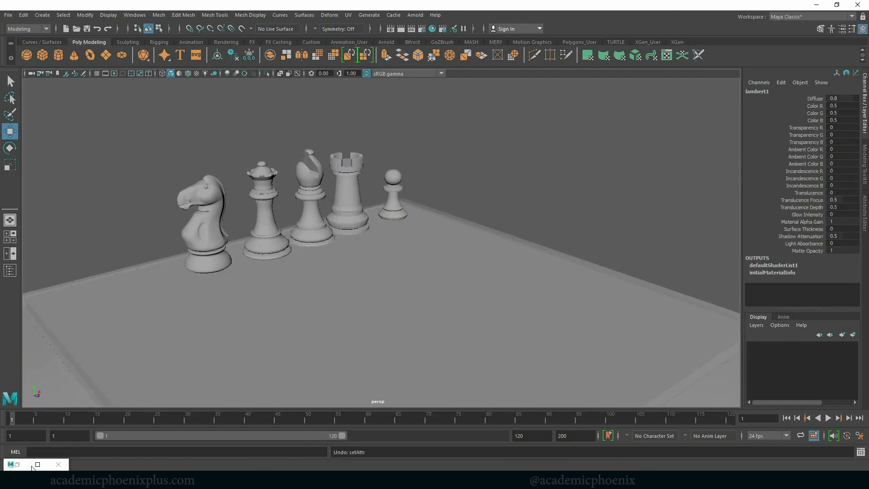
Browse the scene's textures, utilities, rendering, lights and cameras in the Hypershade
left_click(17, 464)
left_click_drag(239, 98, 372, 86)
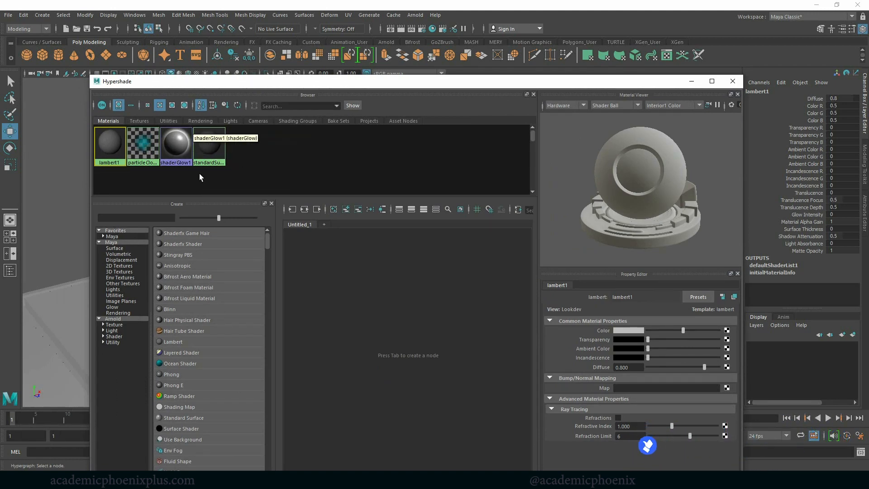
left_click_drag(535, 85, 530, 45)
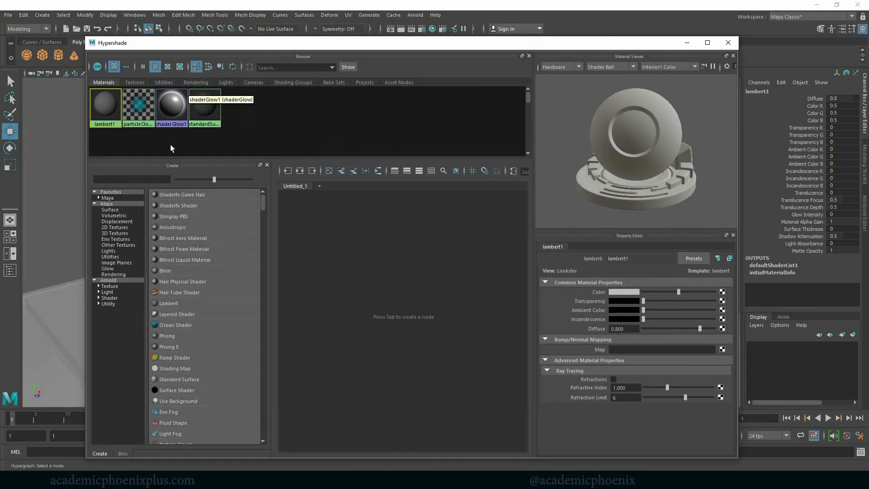
left_click(128, 83)
left_click(163, 83)
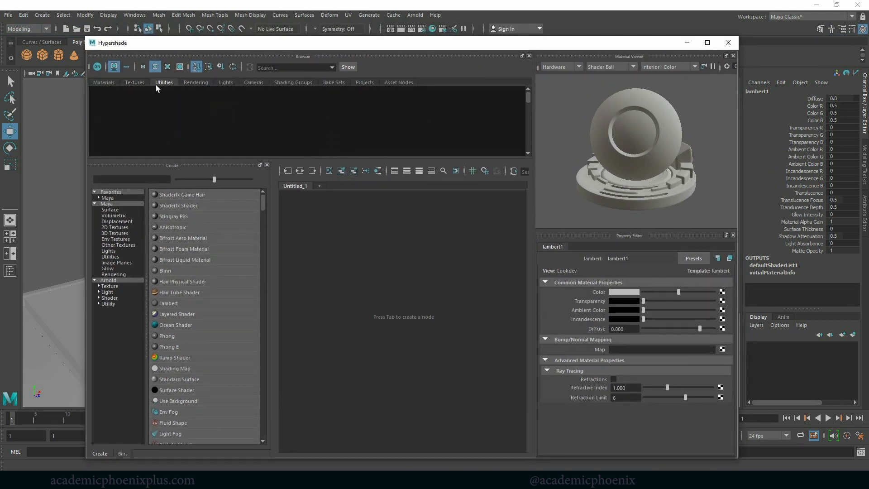
left_click(199, 84)
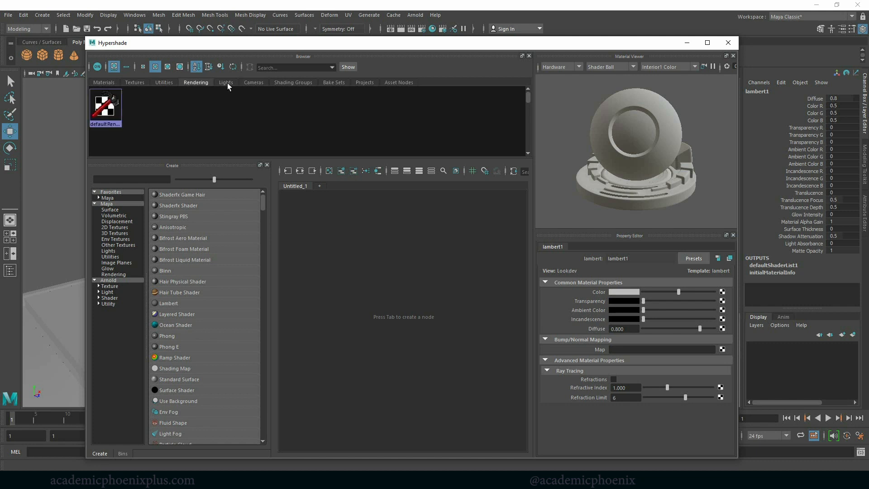
left_click(227, 83)
left_click(254, 83)
Inspect the camera nodes in the Hypershade, selecting all at once and then the front, persp, side and top cameras individually
left_click_drag(292, 142, 105, 90)
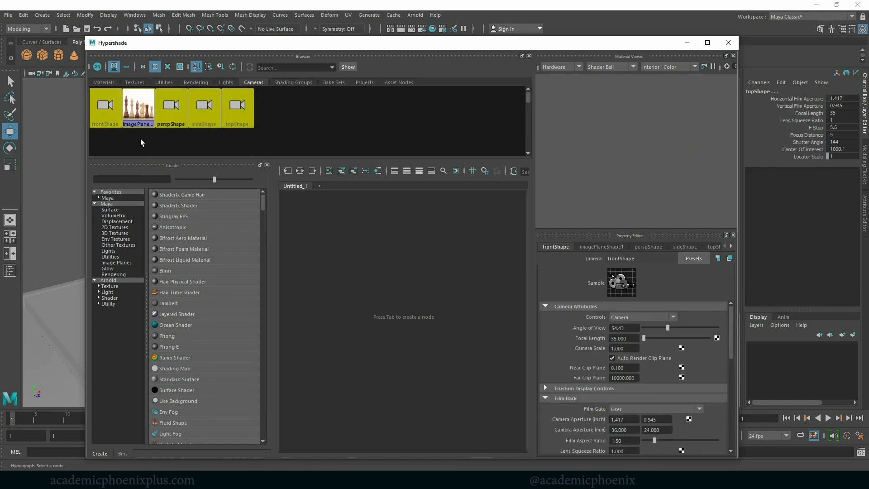
left_click(140, 138)
left_click(107, 114)
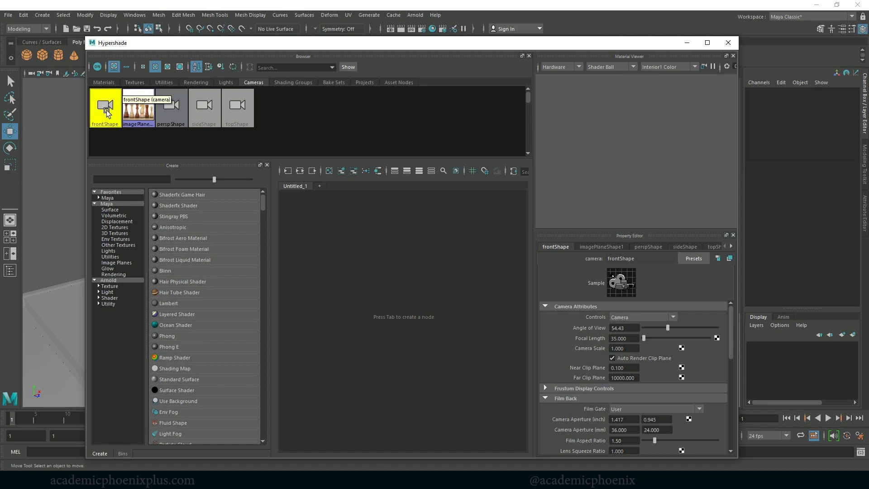
left_click(174, 119)
left_click(208, 123)
left_click(244, 121)
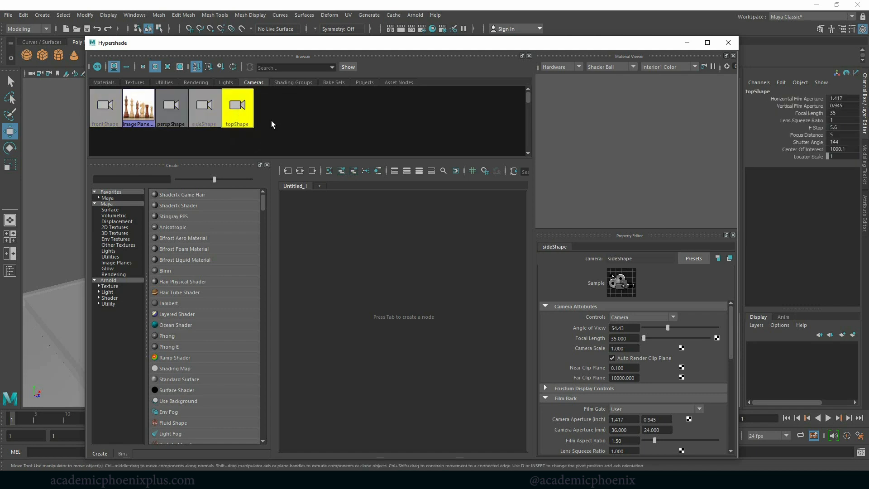
Show the scene in the four-view layout and create a new camera
left_click_drag(436, 45, 868, 76)
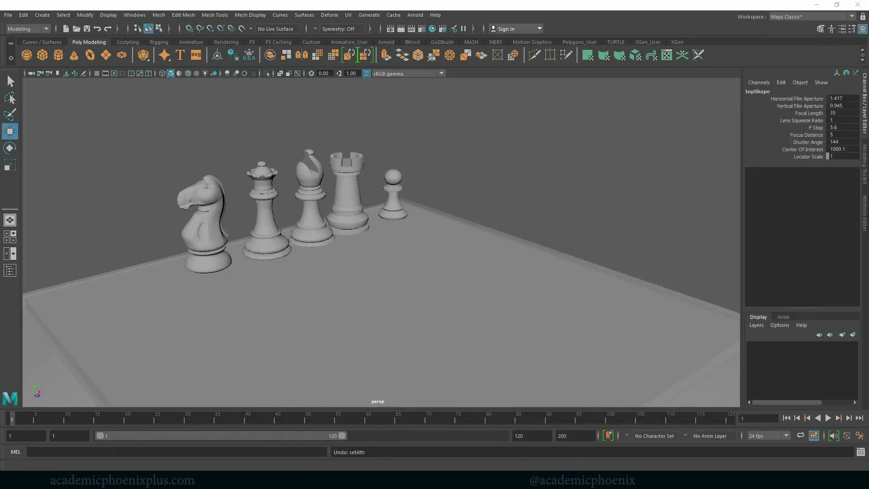
left_click(10, 236)
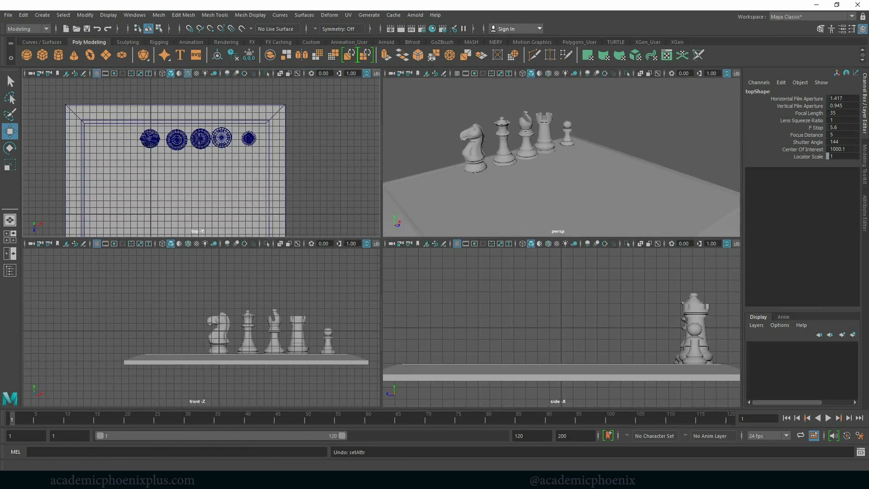
left_click(44, 16)
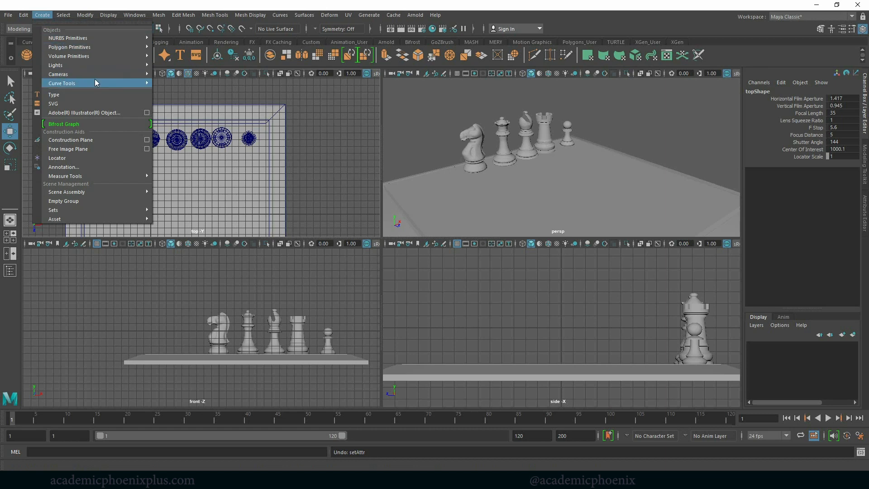
mouse_move(126, 74)
left_click(197, 84)
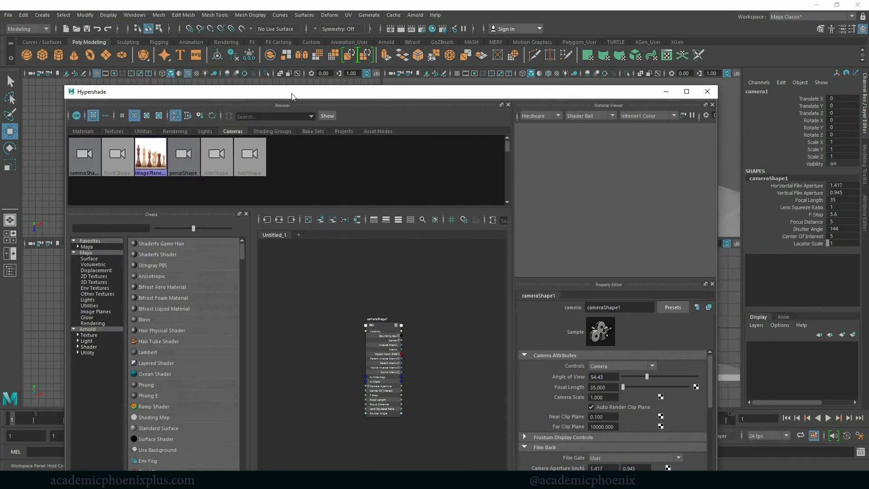
Check the new camera's node among the cameras in the Hypershade and clear the selection
left_click_drag(292, 94, 291, 94)
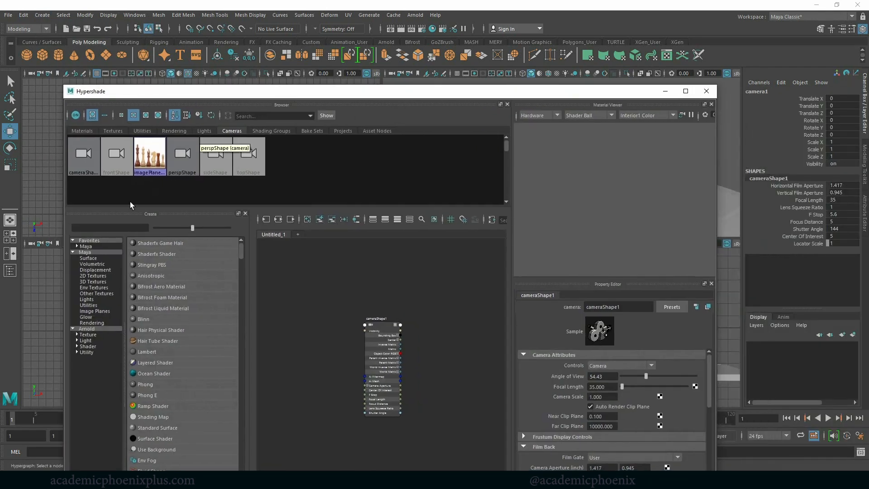
left_click(84, 164)
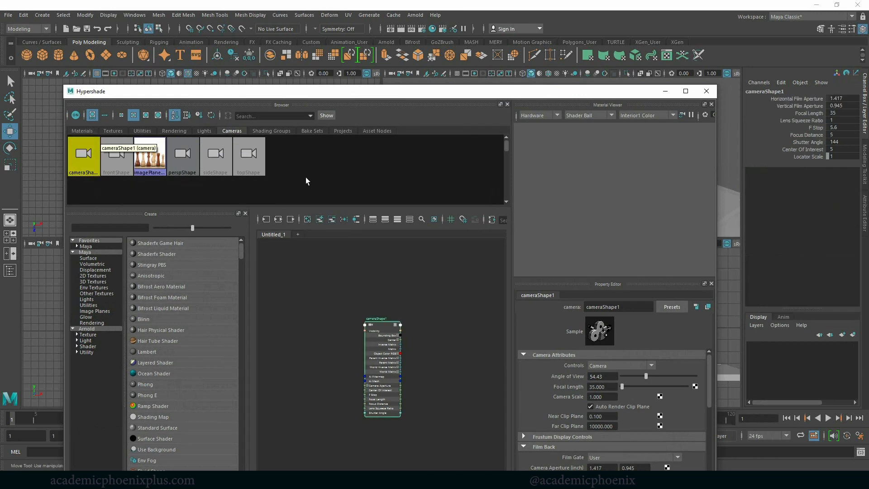
left_click(382, 181)
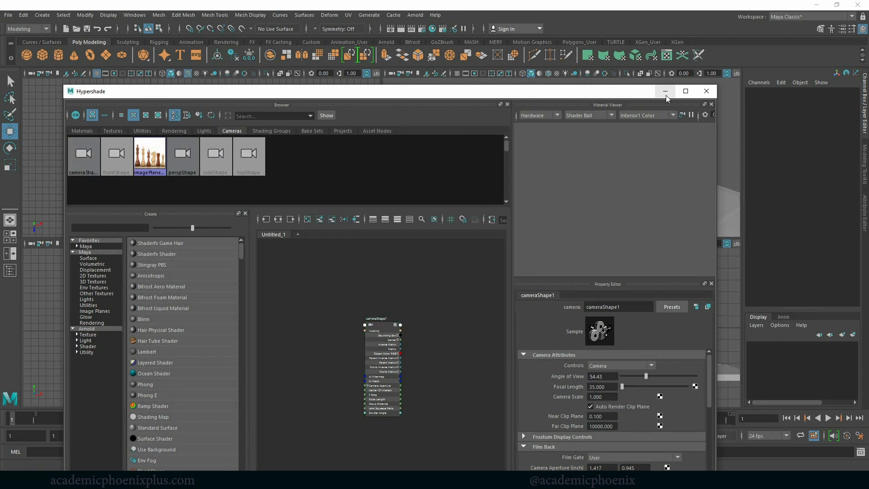
Delete the chess pieces reference image plane from the scene's camera nodes
left_click(150, 156)
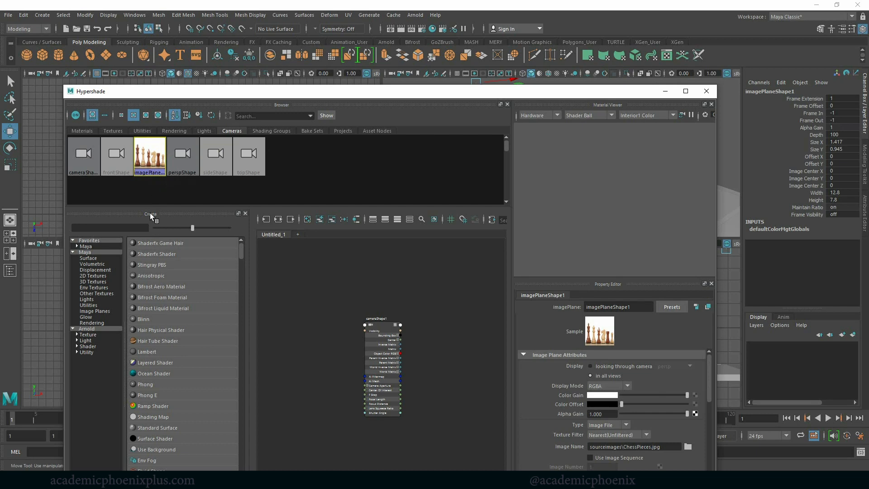
key("Delete")
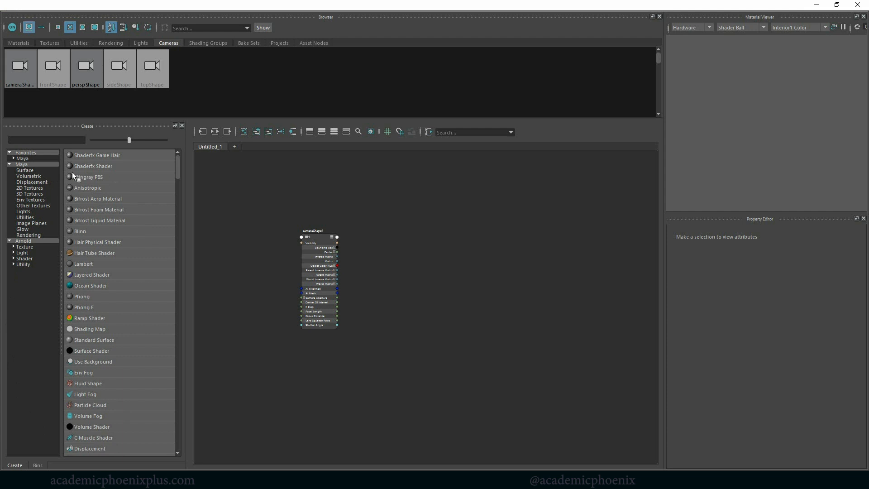
Create an aiStandardSurface material from the Arnold nodes, filtering them by "stand", and list the scene's materials
left_click(37, 241)
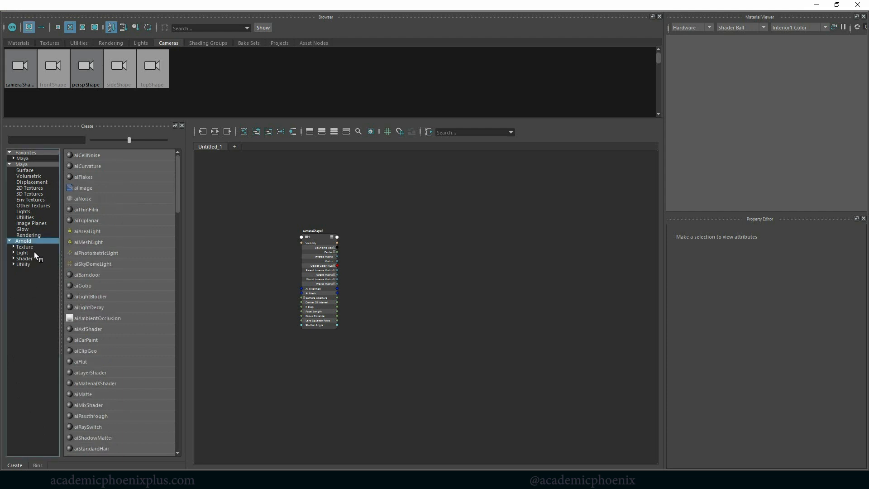
scroll(178, 211, "down", 10)
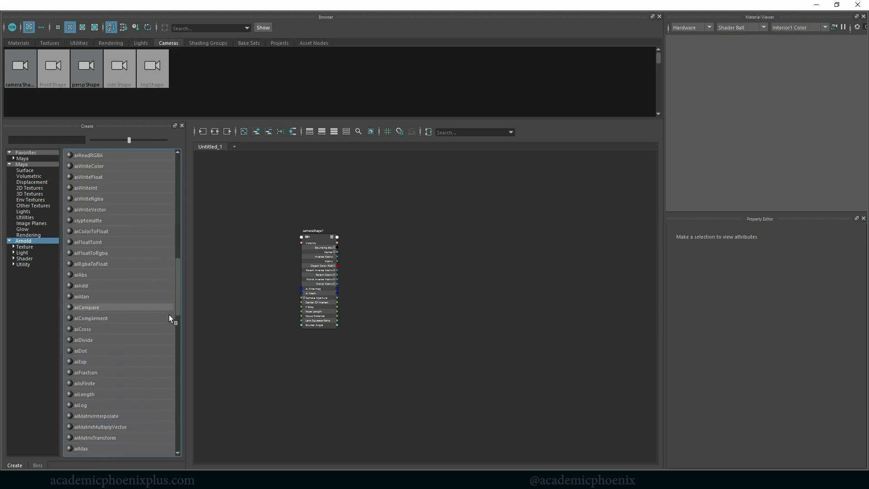
scroll(167, 342, "up", 10)
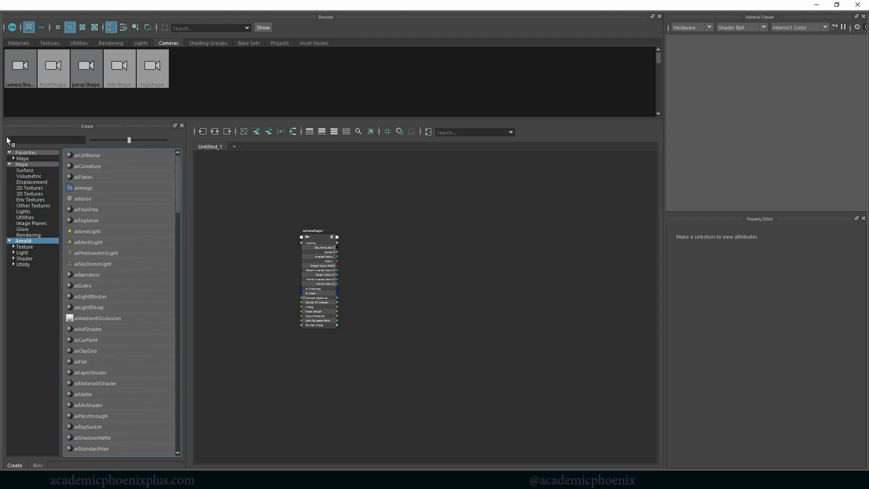
left_click(23, 140)
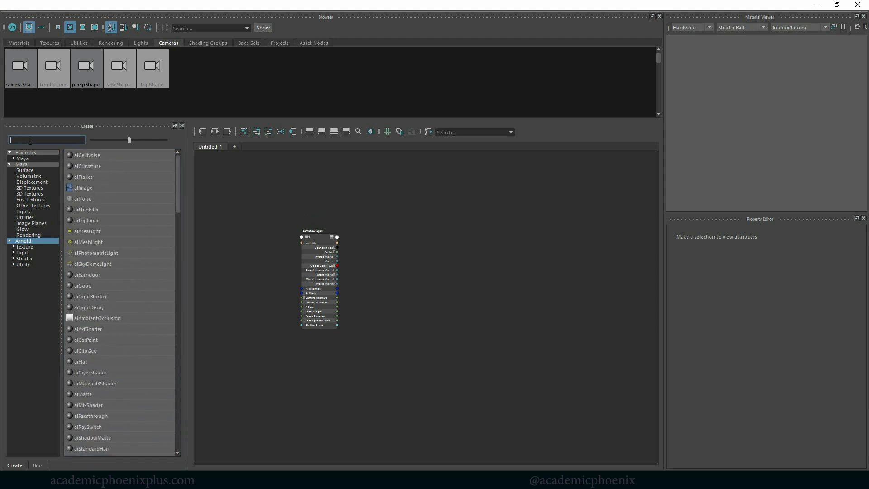
type("stand")
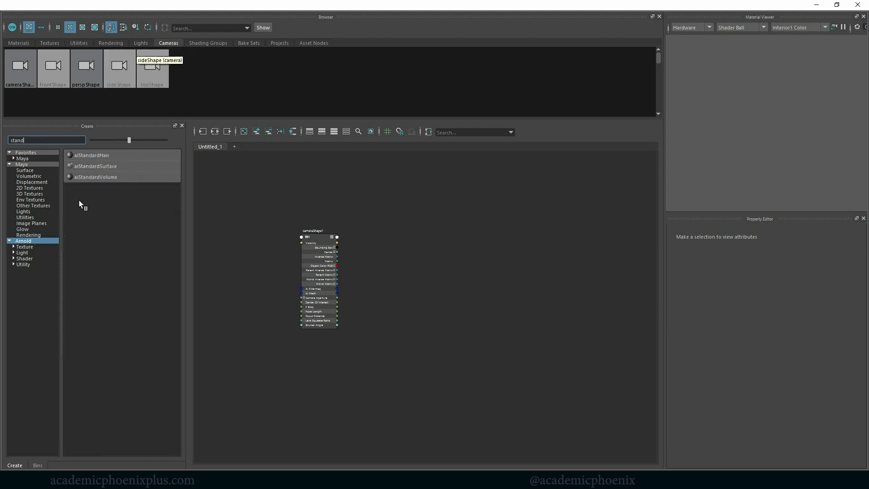
left_click(111, 165)
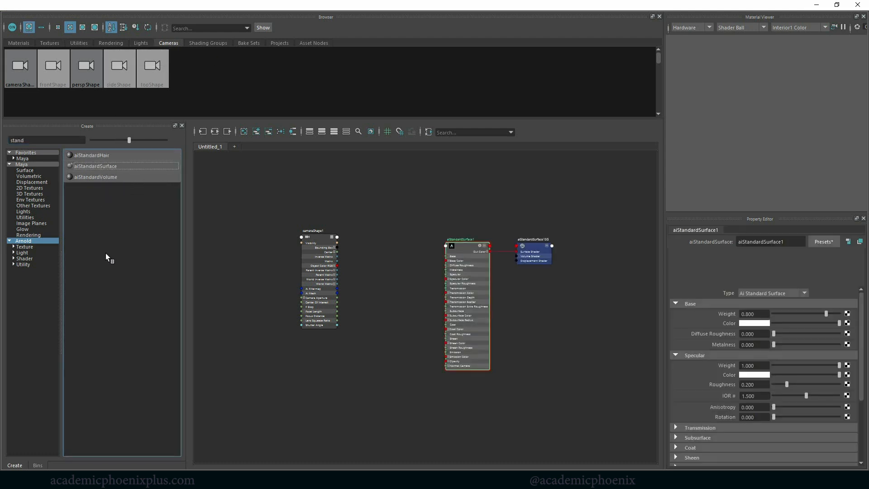
left_click(18, 42)
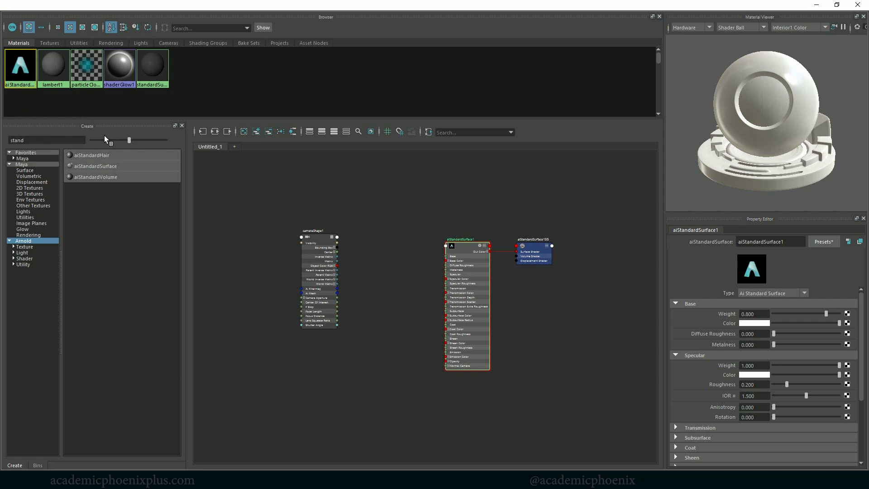
Close the Create and Bins areas of the Hypershade to give the node graph more room
left_click(44, 153)
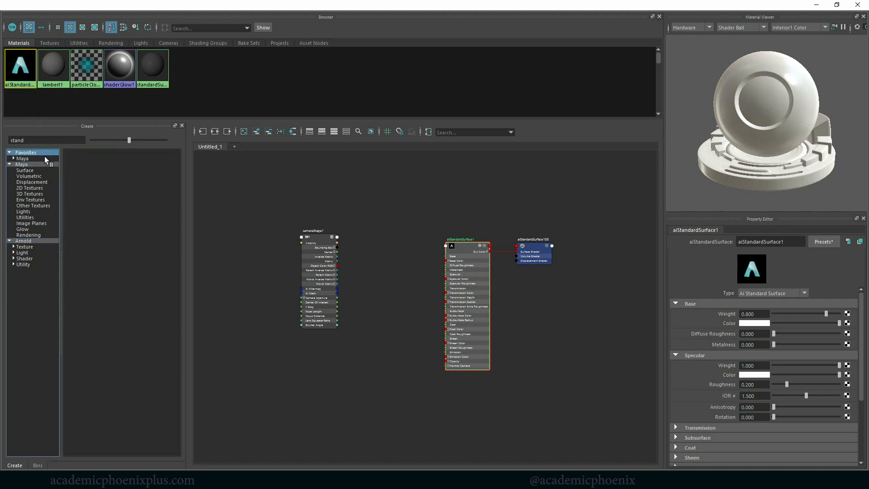
left_click_drag(550, 200, 229, 393)
left_click_drag(593, 196, 380, 319)
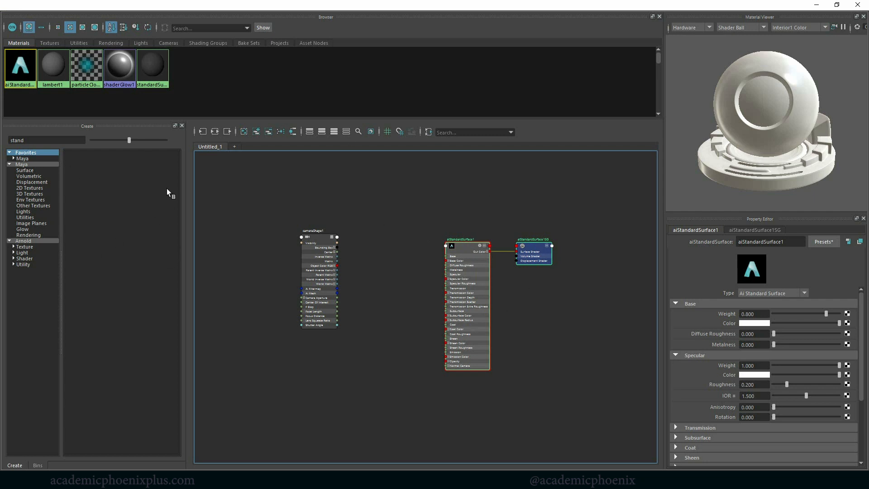
left_click(181, 126)
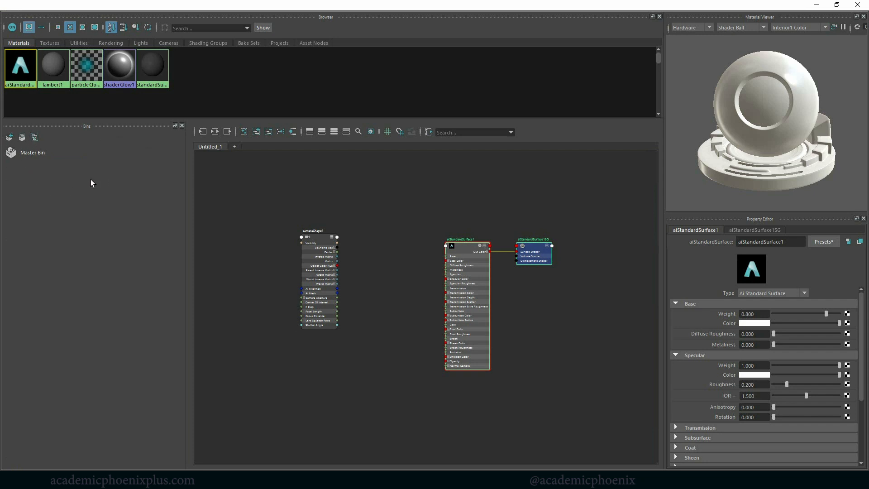
left_click(181, 126)
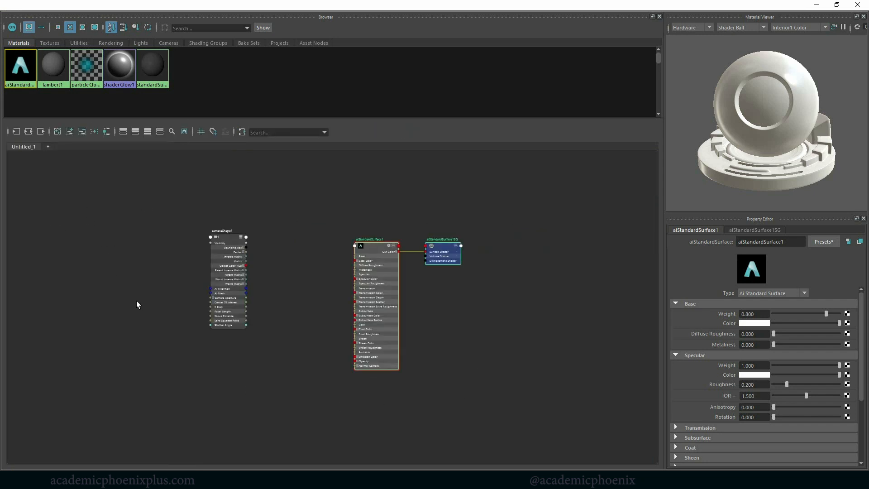
Graph the input and output connections of aiStandardSurface1 and move its material and shading group nodes closer together
left_click(26, 67)
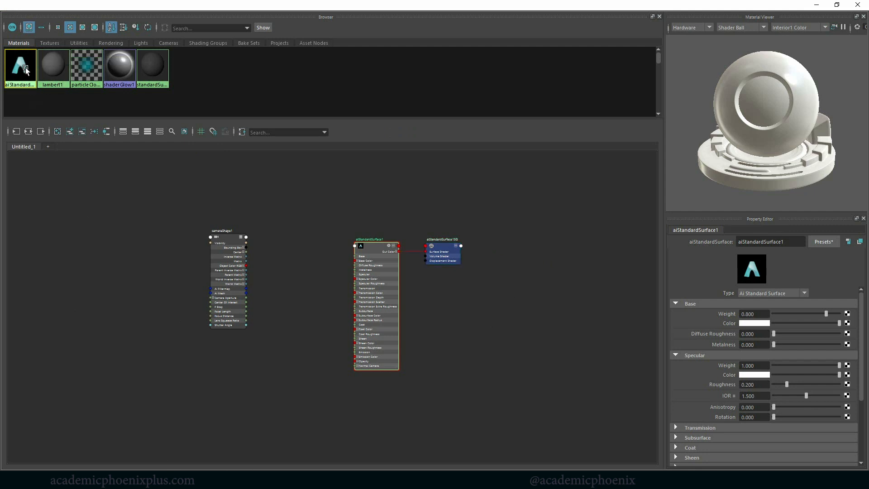
left_click(32, 133)
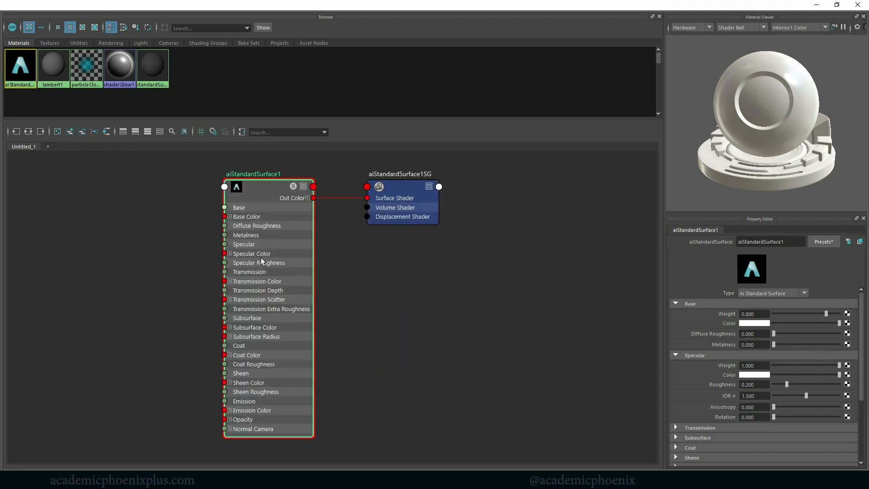
left_click(415, 198)
left_click_drag(414, 197, 397, 191)
left_click_drag(273, 180, 266, 175)
left_click_drag(394, 181, 388, 182)
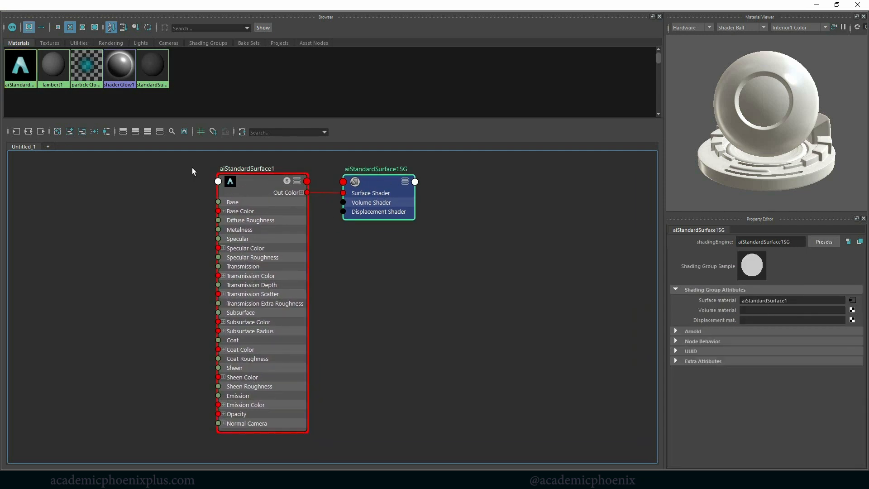
Compare the output-only, input-only and combined connection graphs of aiStandardSurface1, ending with both directions graphed
left_click(229, 185)
left_click(43, 132)
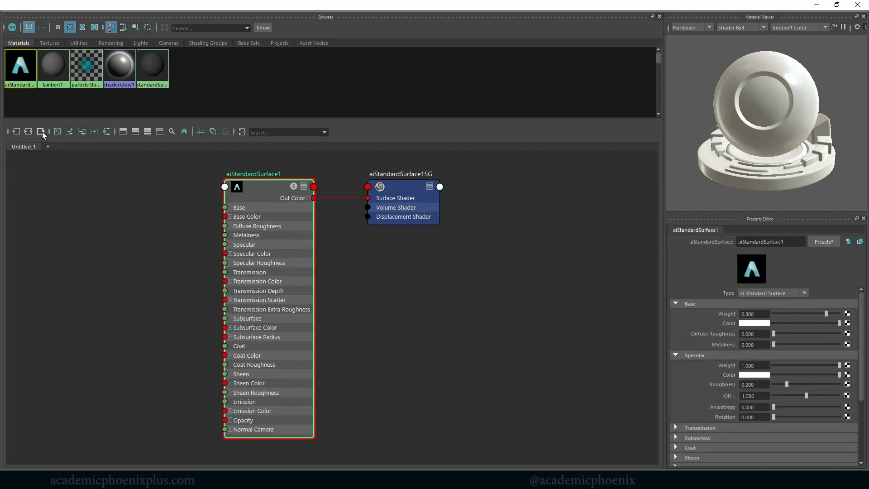
left_click(28, 132)
left_click(19, 133)
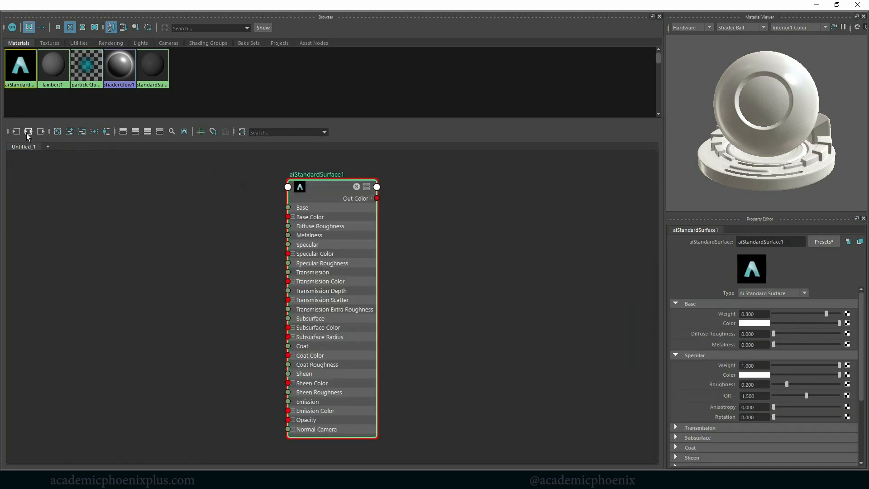
left_click(27, 133)
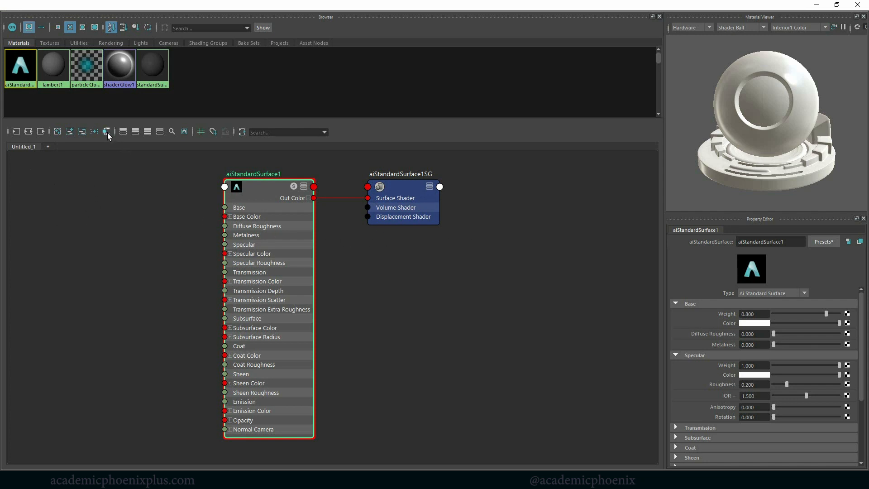
Graph the material assigned to the selected knight2 chess piece and reposition the Hypershade window over the scene
left_click_drag(427, 5, 292, 219)
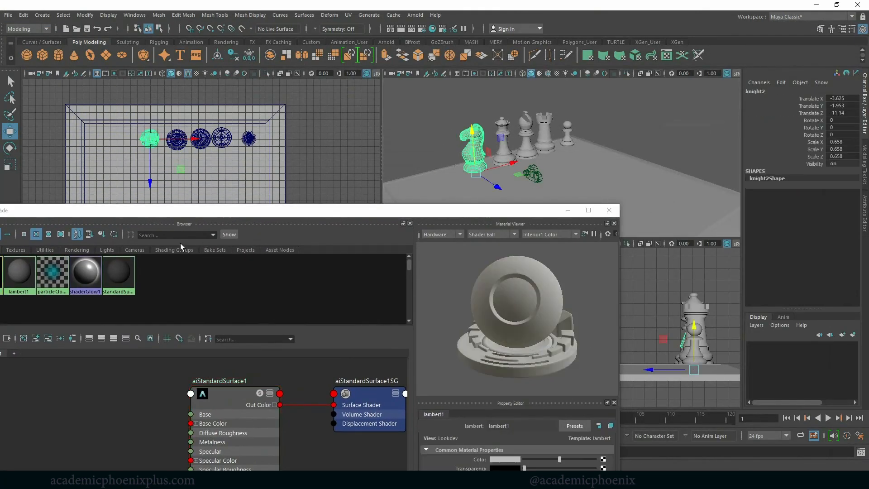
left_click(72, 339)
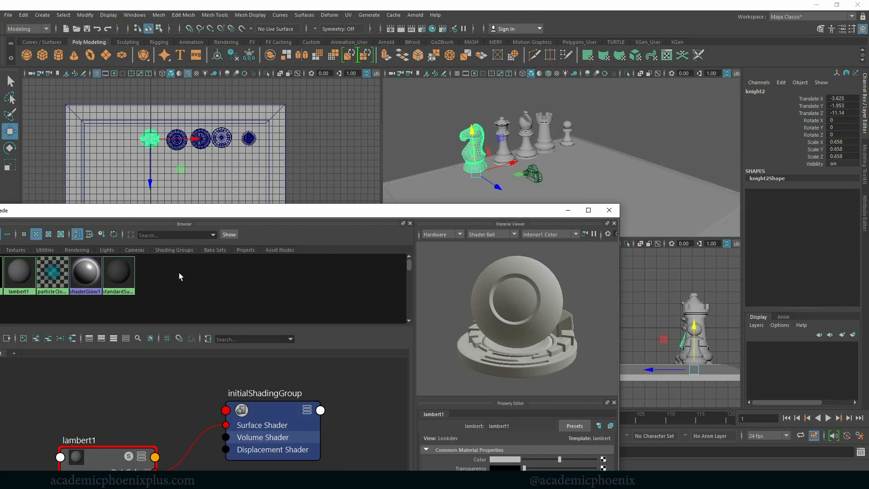
left_click_drag(269, 216, 342, 80)
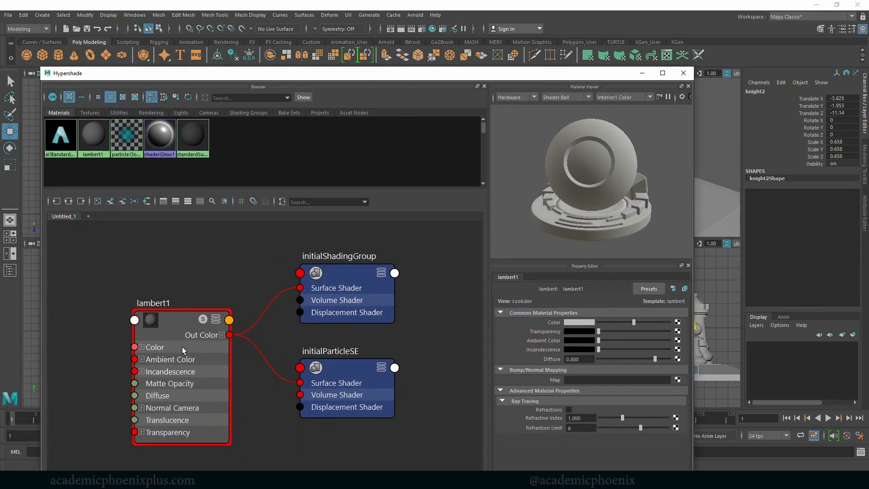
left_click_drag(317, 73, 314, 34)
Show the lambert1 network with its attributes hidden, with connected attributes only, and with all attributes
left_click(160, 162)
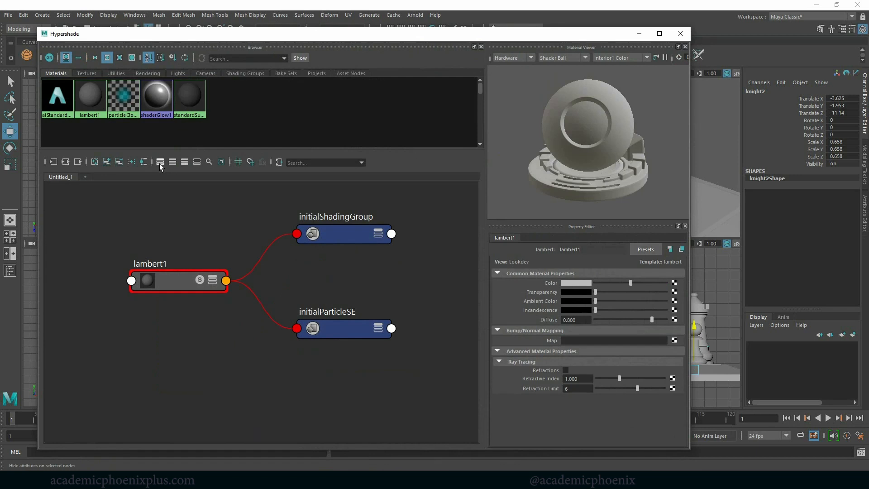
left_click(174, 162)
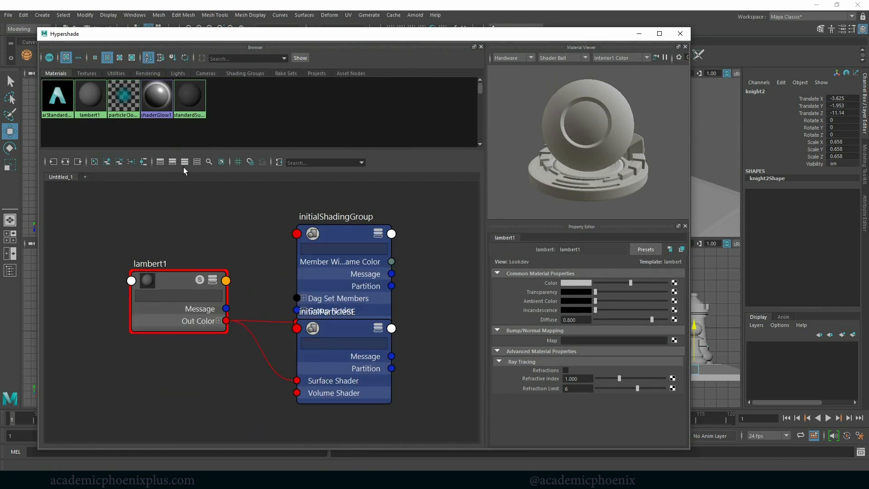
left_click(184, 162)
scroll(213, 235, "down", 2)
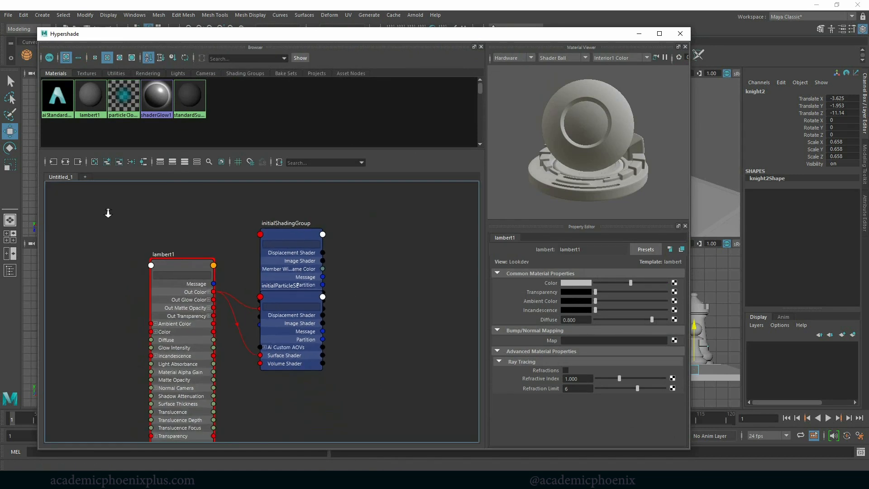
right_click_drag(108, 213, 93, 215, "alt")
mouse_move(144, 217)
middle_mouse_down("alt")
mouse_move(163, 210)
mouse_move(156, 213)
middle_mouse_up("alt")
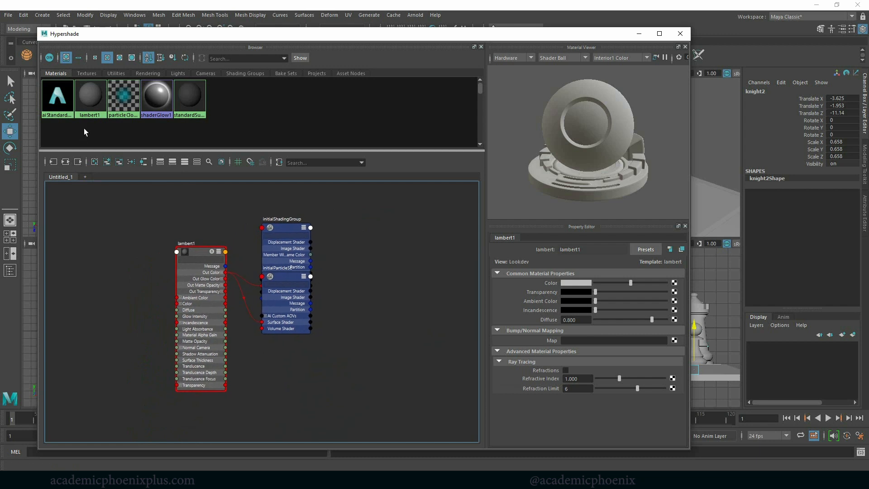
Graph the input and output connections of the aiStandardSurface1 material in place of the lambert1 network
left_click(55, 110)
left_click(65, 162)
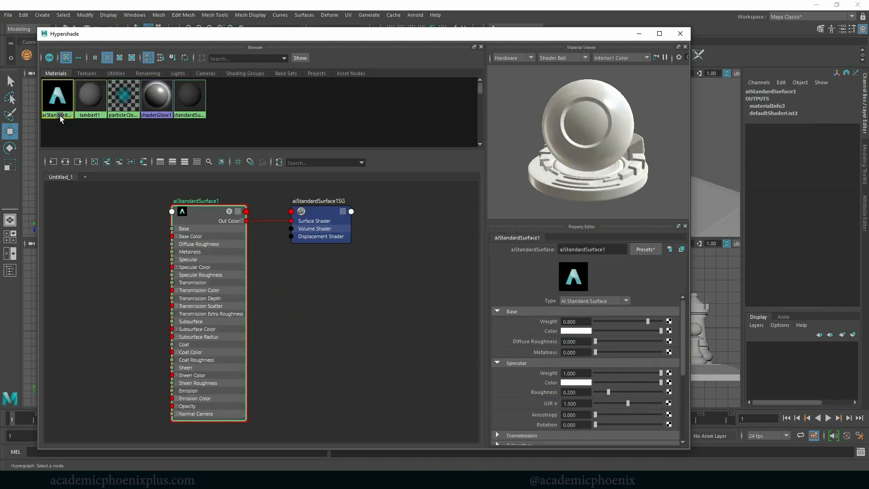
right_click_drag(81, 108, 84, 134)
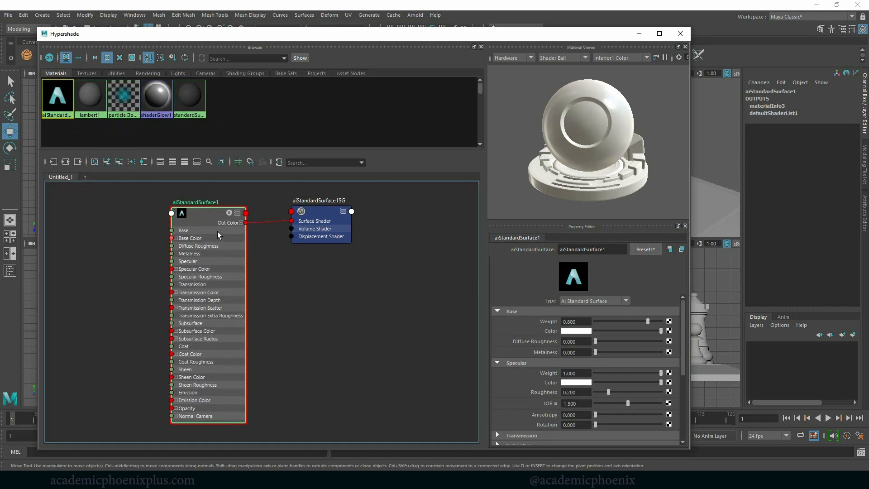
Cycle the aiStandardSurface1 node through its hidden, connected, full and custom attribute displays, collapsing and expanding it again
left_click(158, 164)
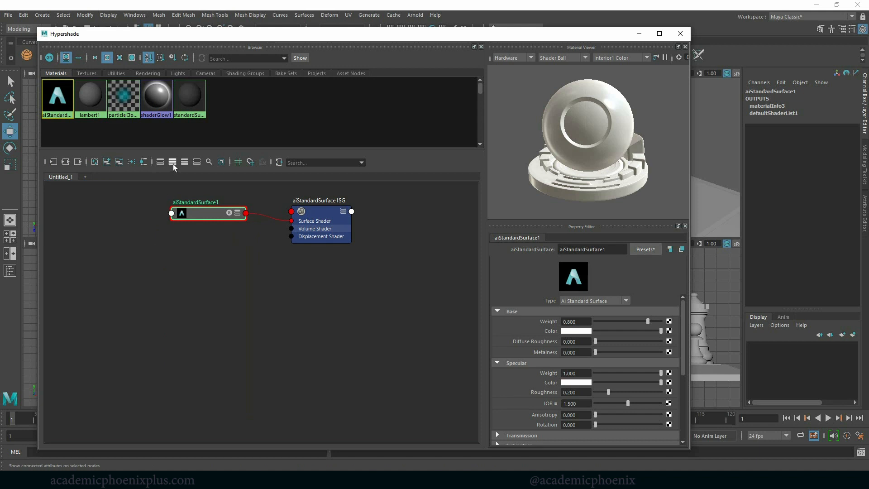
left_click(173, 163)
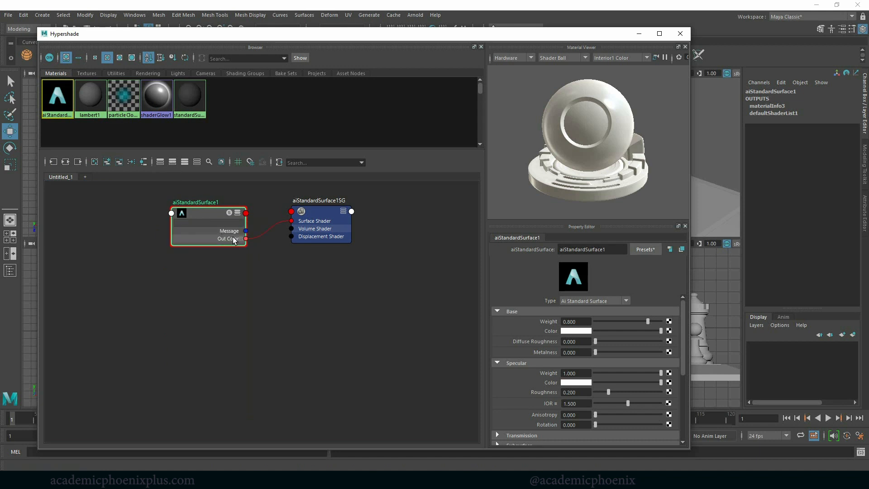
left_click(183, 164)
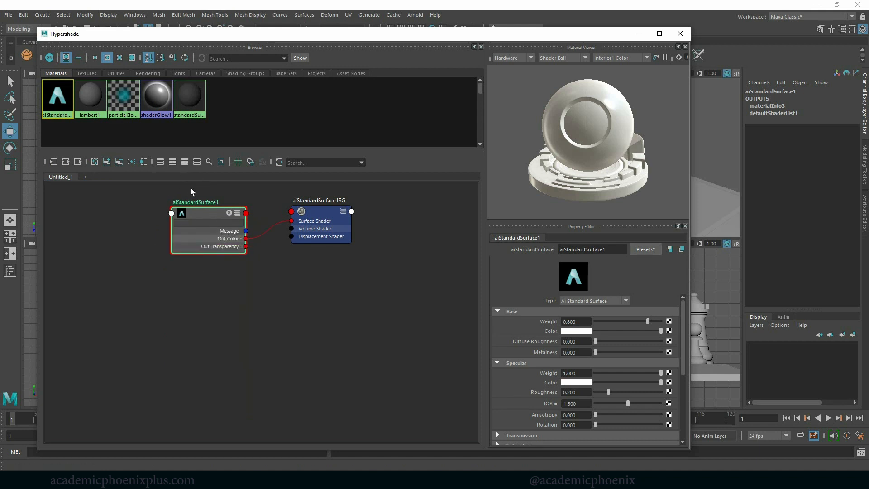
left_click(197, 163)
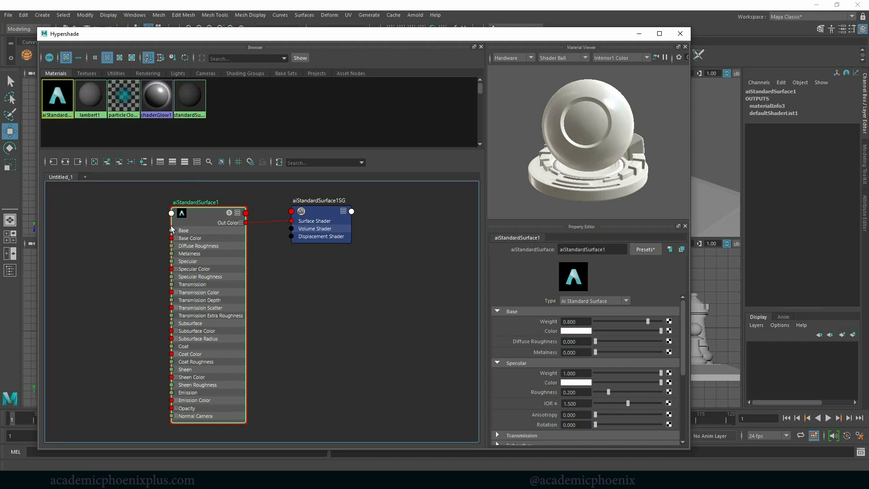
left_click_drag(201, 213, 199, 209)
key("1")
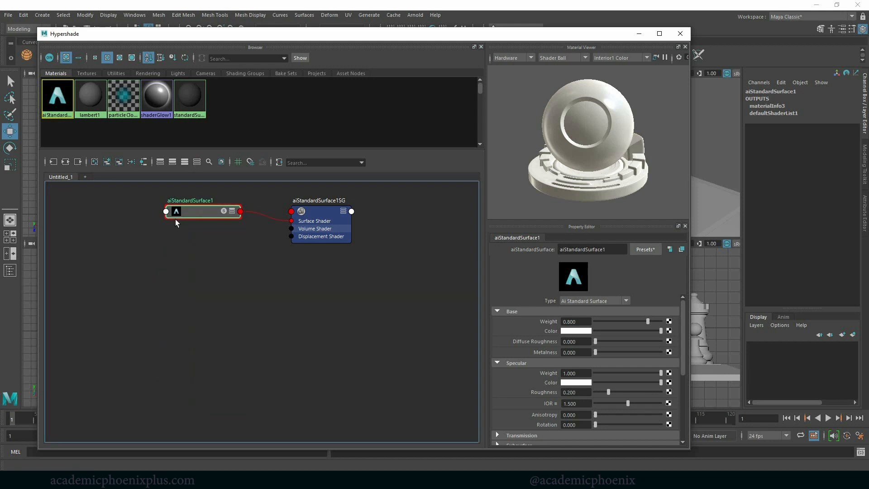
key("3")
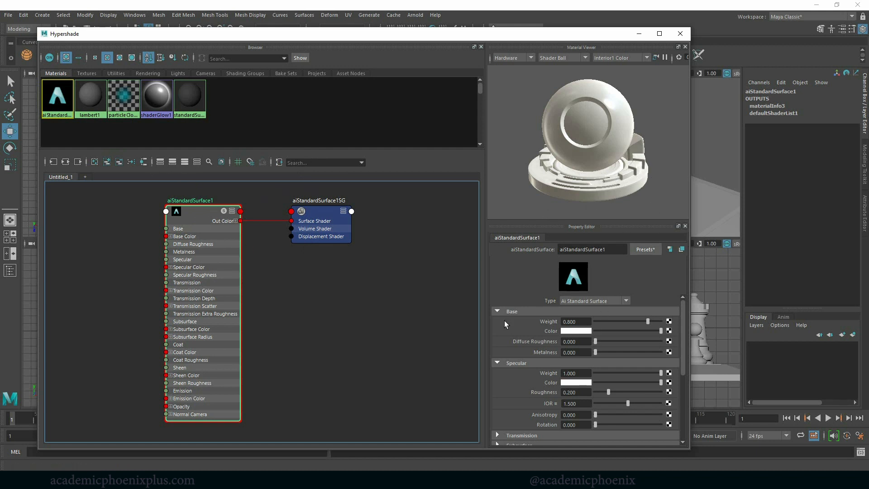
Move the Hypershade aside, select the pawn_body1 chess piece and display its lambert1 material in the Attribute Editor
left_click_drag(617, 35, 480, 50)
left_click(569, 132)
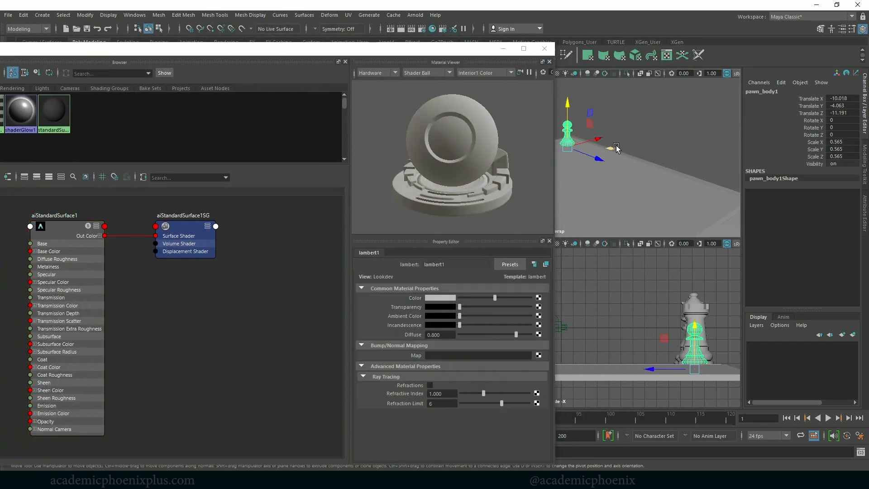
key("ctrl+a")
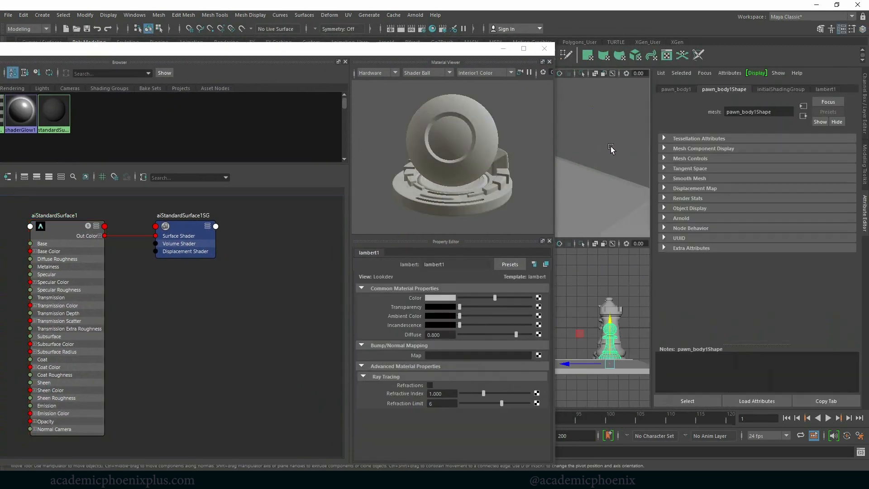
left_click(825, 89)
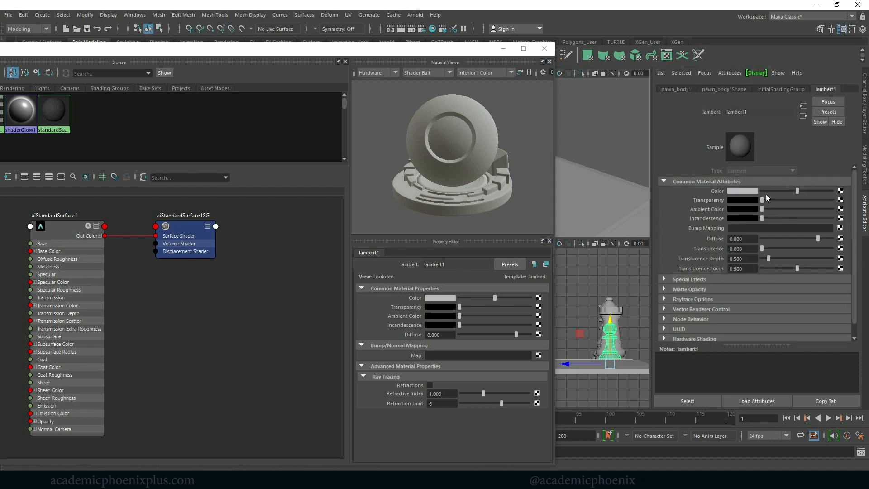
Assign the existing aiStandardSurface1 material to all the chess pieces and the board in the perspective view
left_click_drag(80, 49, 202, 51)
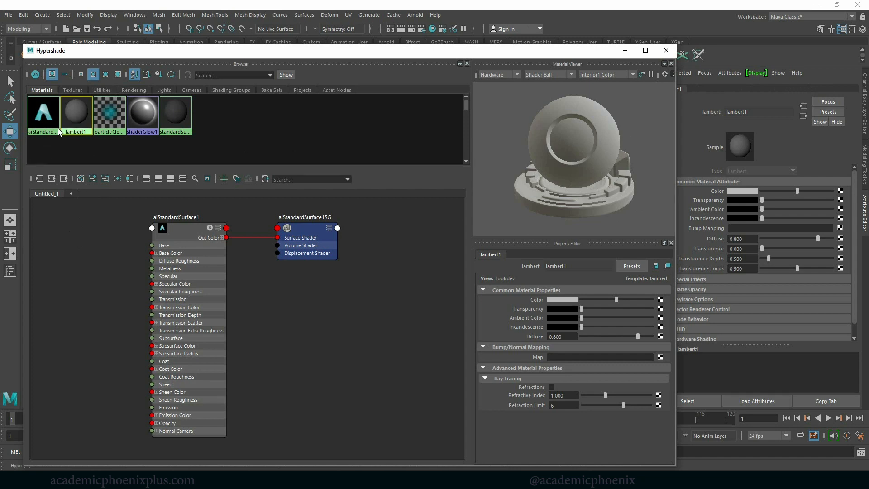
left_click(40, 120)
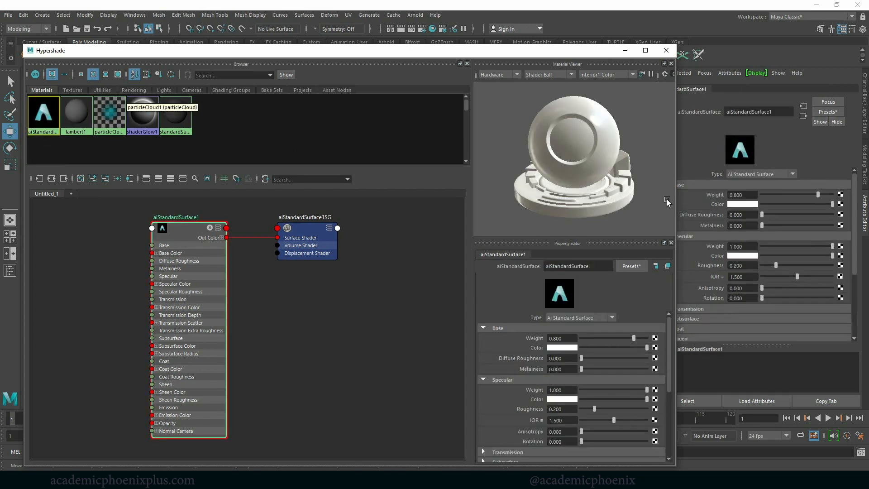
left_click(625, 50)
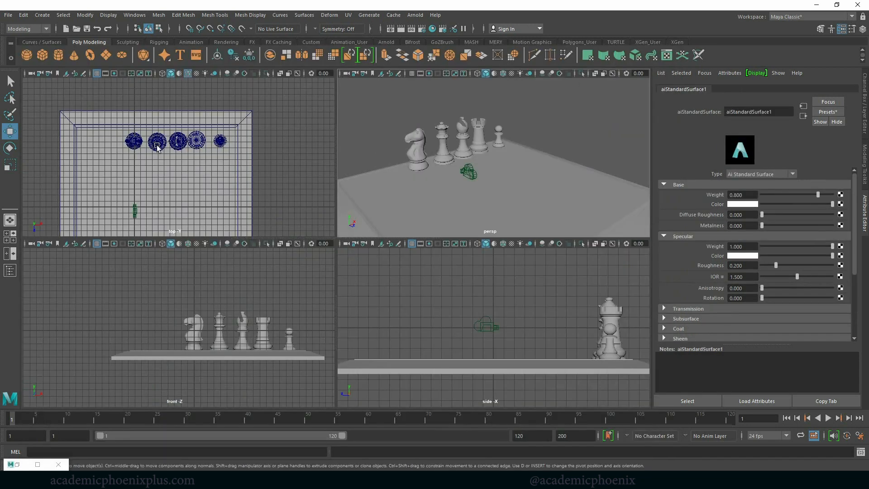
left_click_drag(400, 107, 558, 187)
right_click(487, 140)
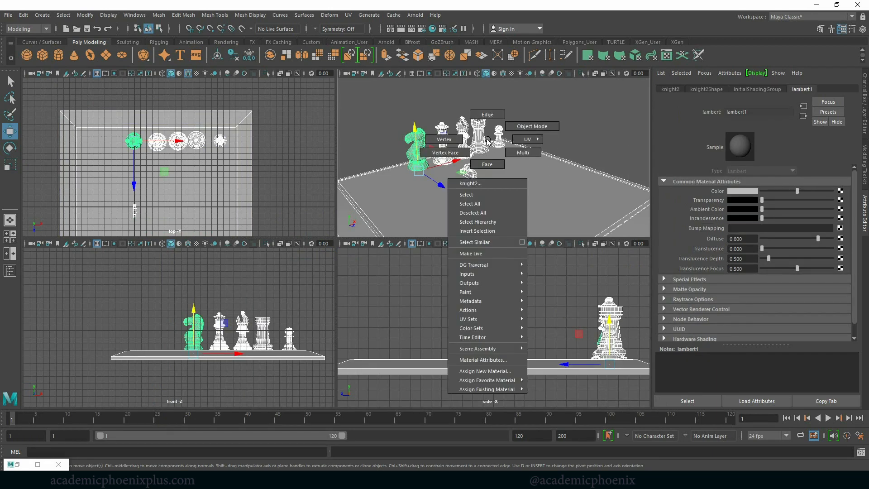
mouse_move(495, 390)
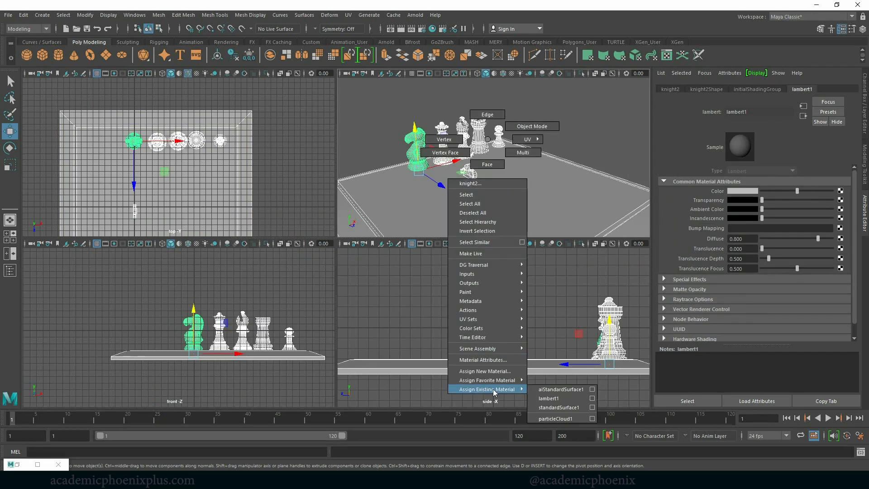
left_click(577, 390)
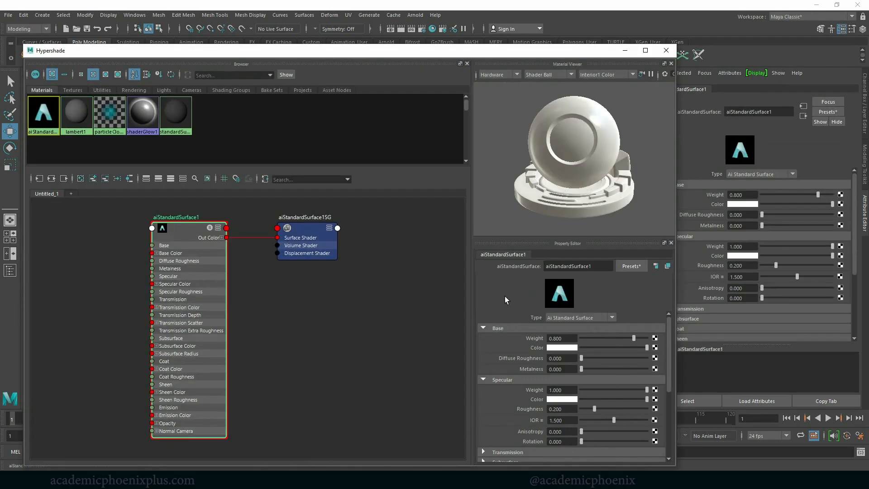
Shift the Hypershade window slightly and set the Material Viewer's renderer to Arnold
left_click_drag(583, 51, 606, 37)
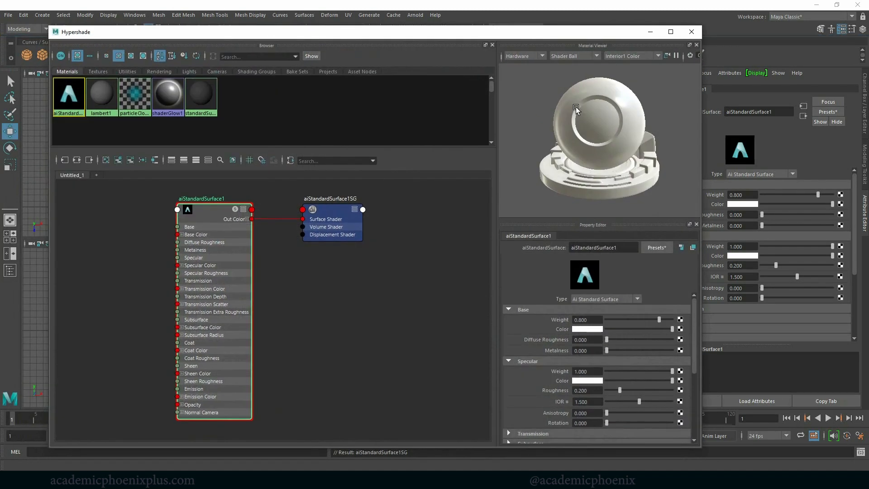
left_click(539, 55)
left_click(541, 56)
left_click(524, 74)
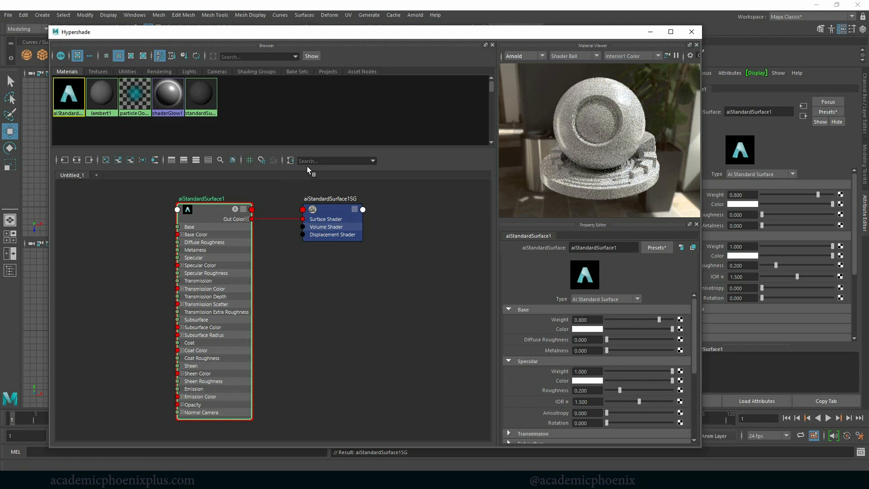
Preview the aiStandardSurface1 material on the Cloth, Teapot, Ocean Splash and Glass Fill shapes
left_click(591, 56)
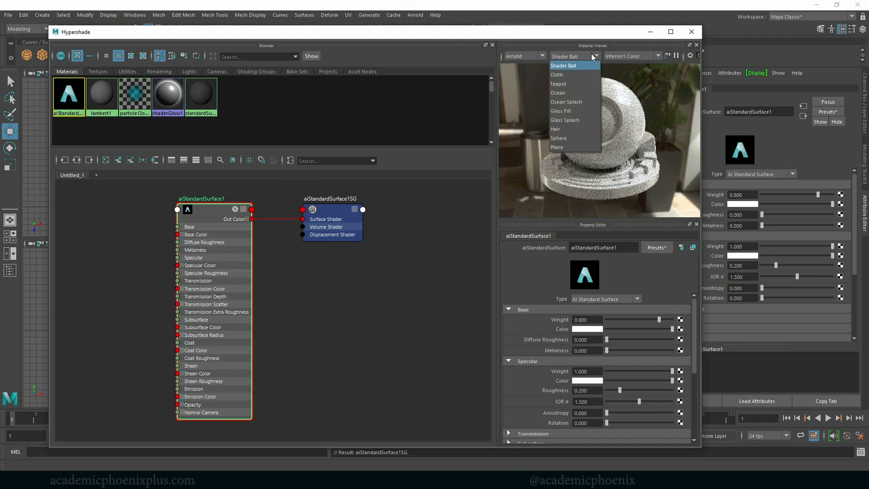
left_click(574, 74)
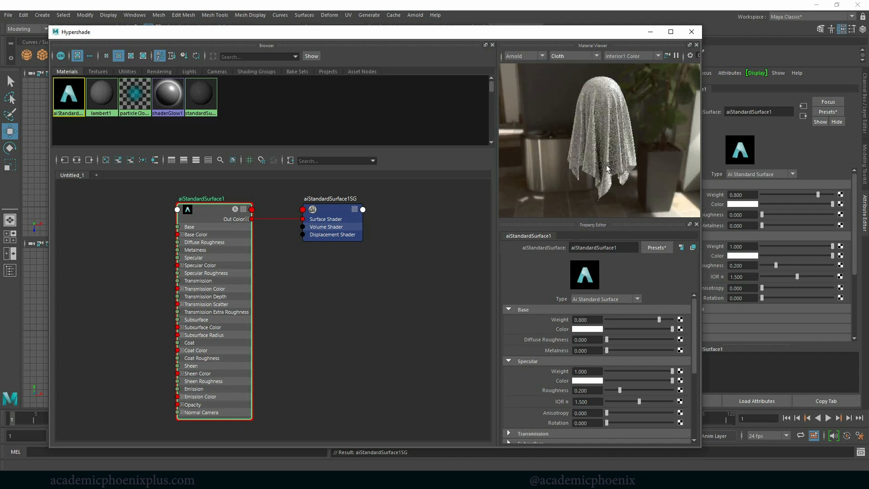
left_click(578, 57)
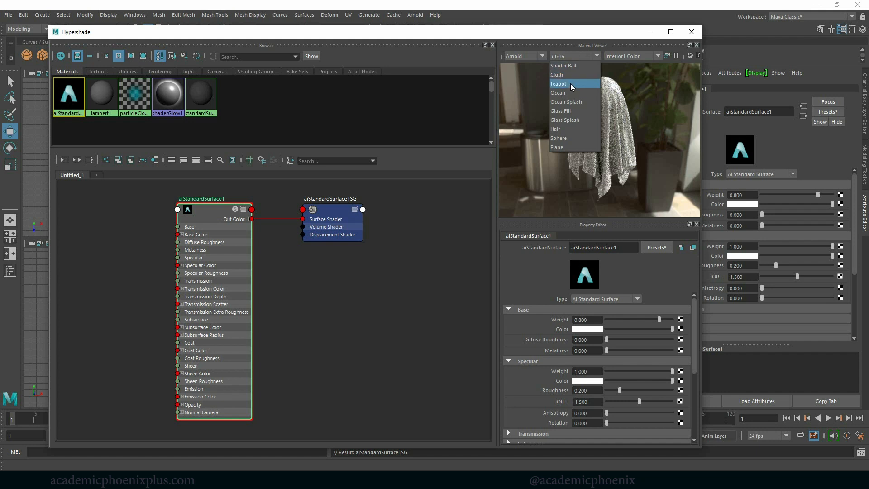
left_click(570, 83)
left_click(583, 56)
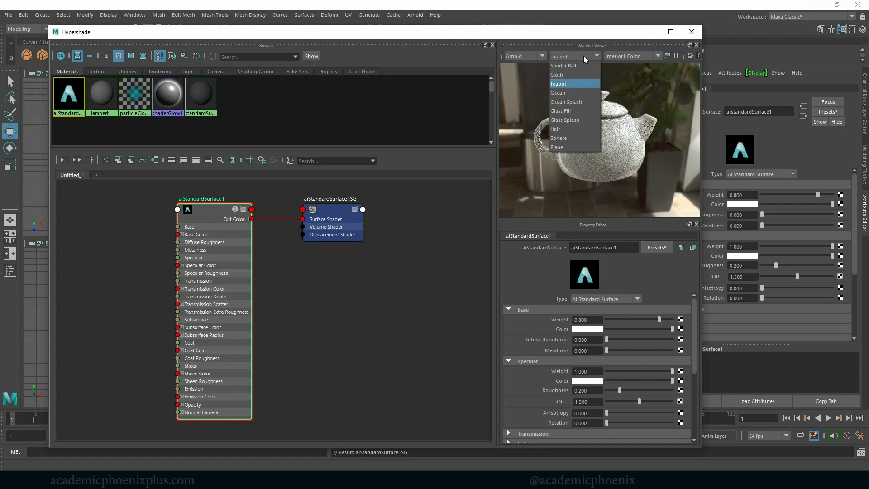
left_click(584, 94)
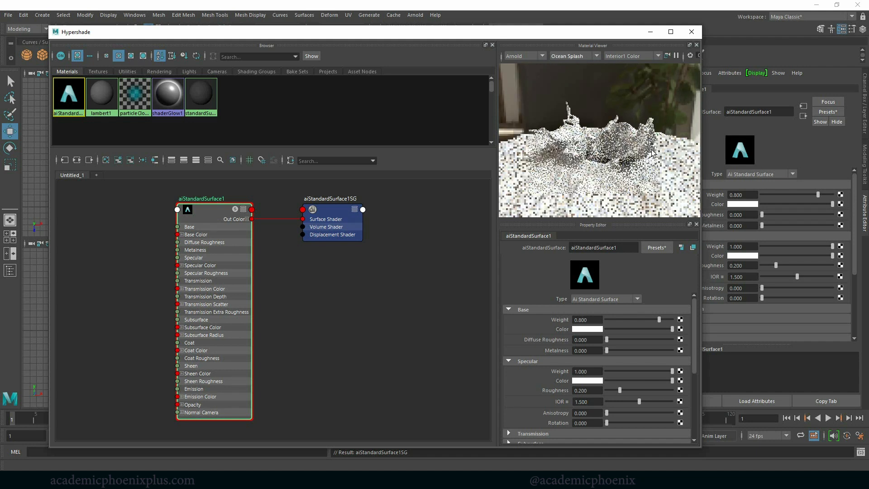
left_click(569, 54)
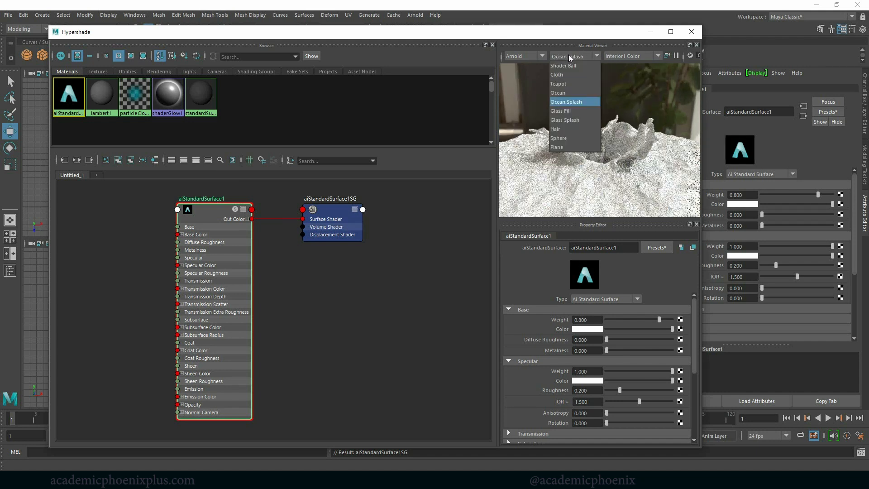
left_click(577, 57)
left_click(577, 57)
left_click(568, 113)
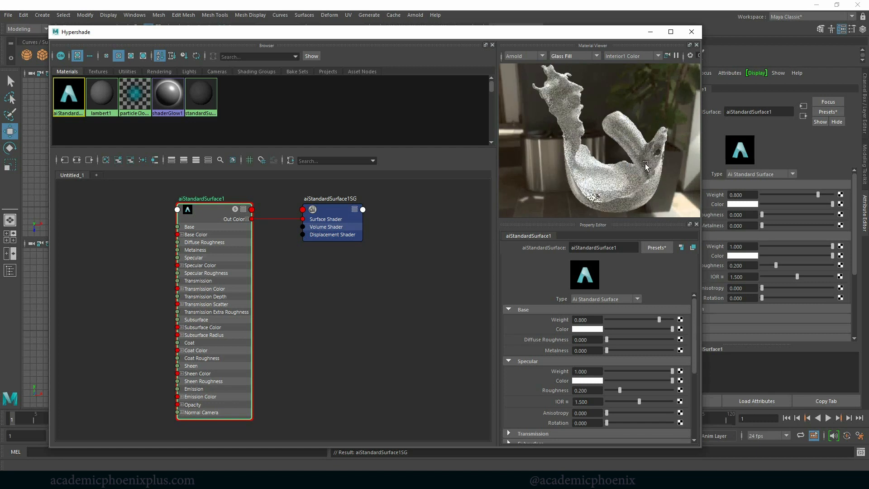
left_click(571, 57)
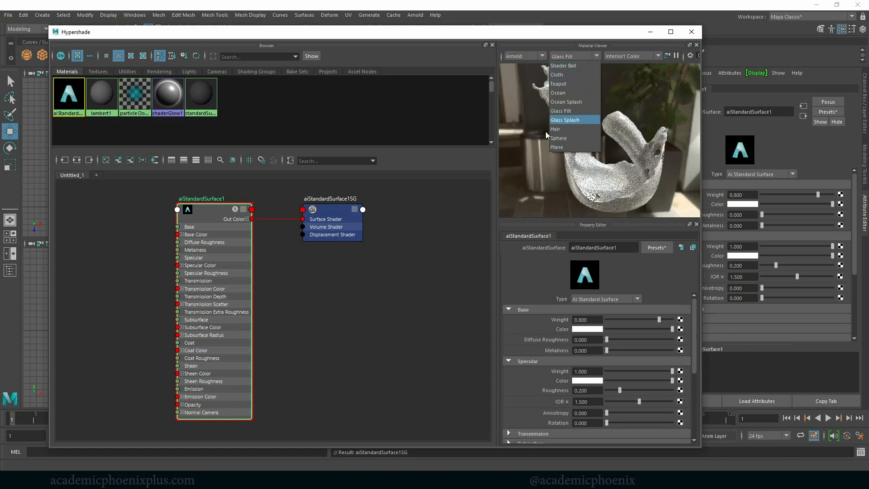
left_click(536, 156)
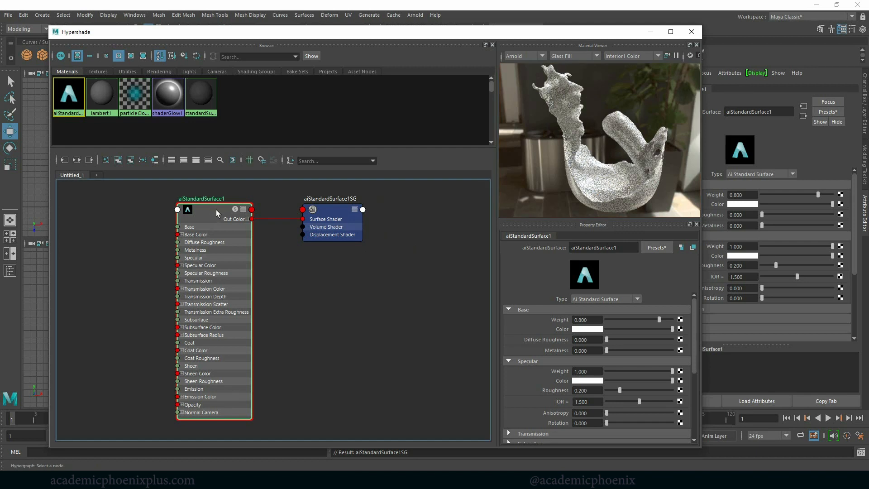
Replace the aiStandardSurface1 settings with the Clear_Water preset
left_click(828, 111)
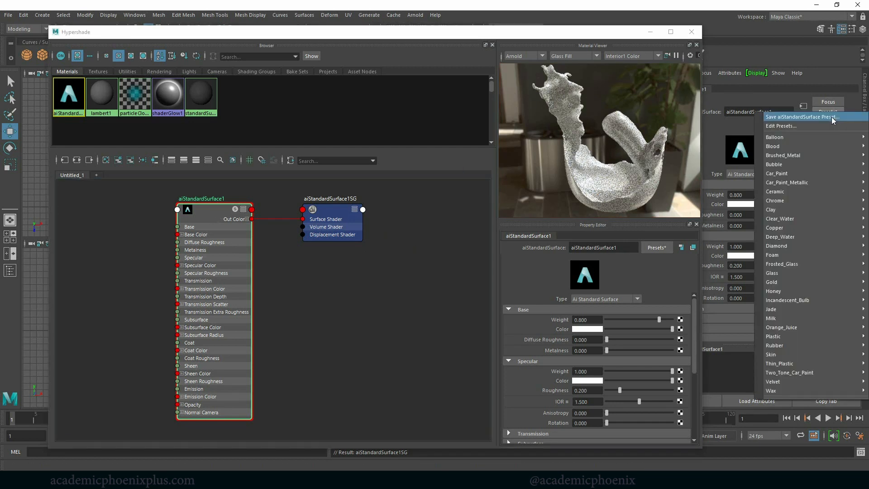
mouse_move(789, 271)
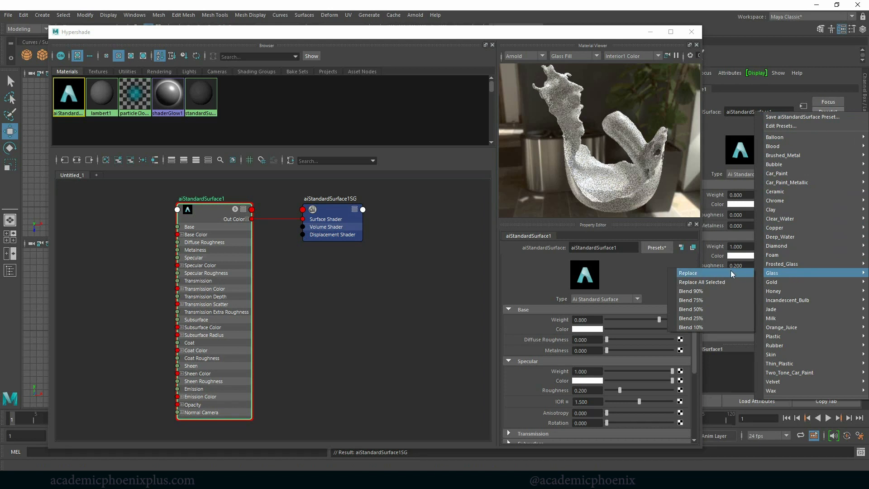
mouse_move(805, 219)
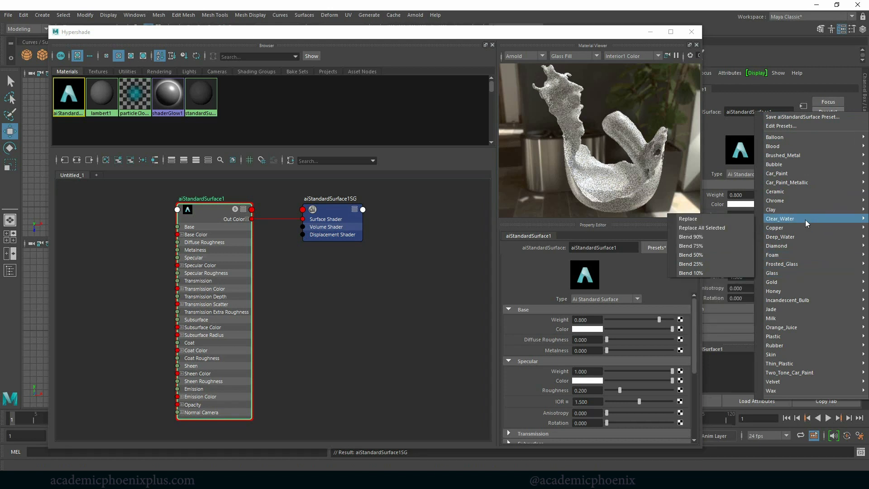
left_click(693, 220)
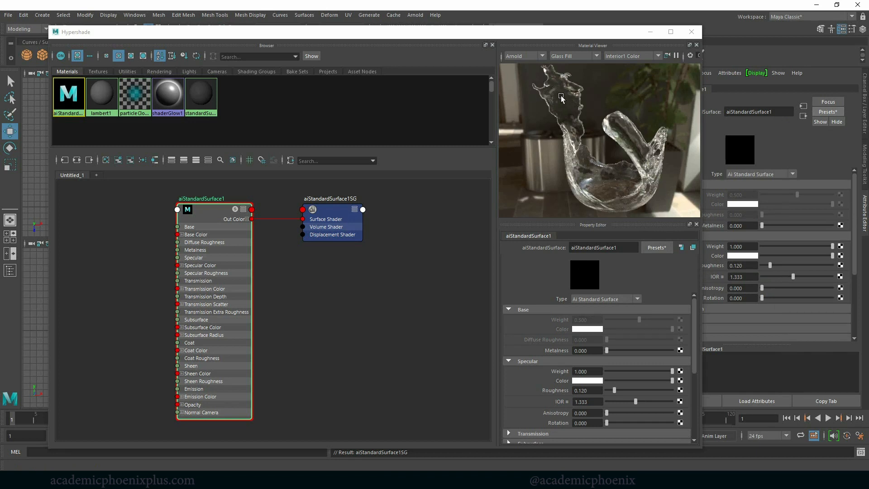
Preview the clear water material on the Ocean Splash, Ocean and Glass Splash shapes
left_click(590, 56)
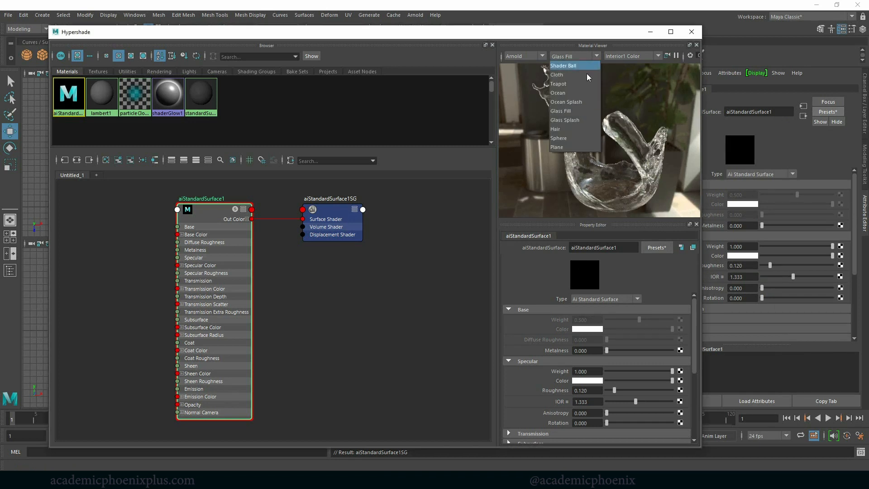
left_click(575, 100)
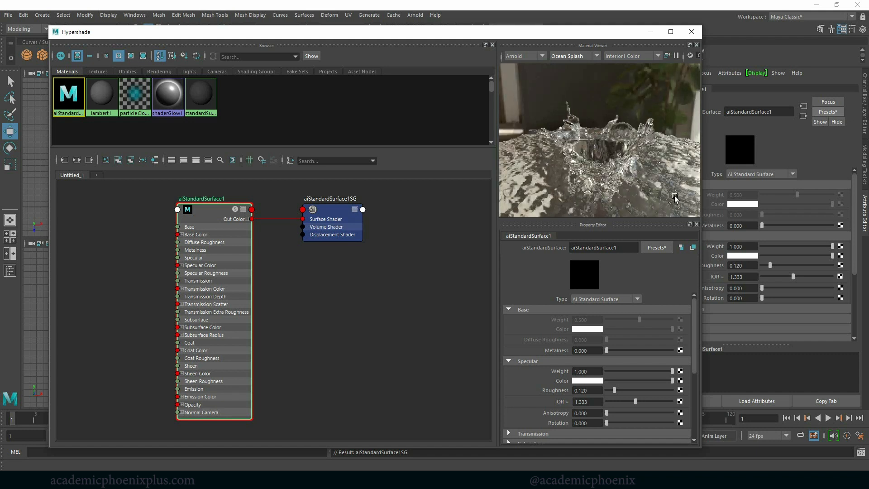
left_click(578, 56)
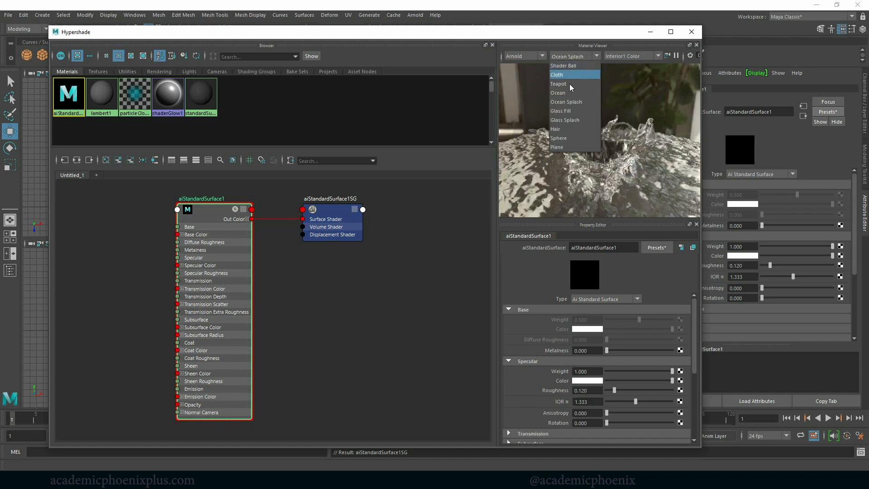
left_click(574, 92)
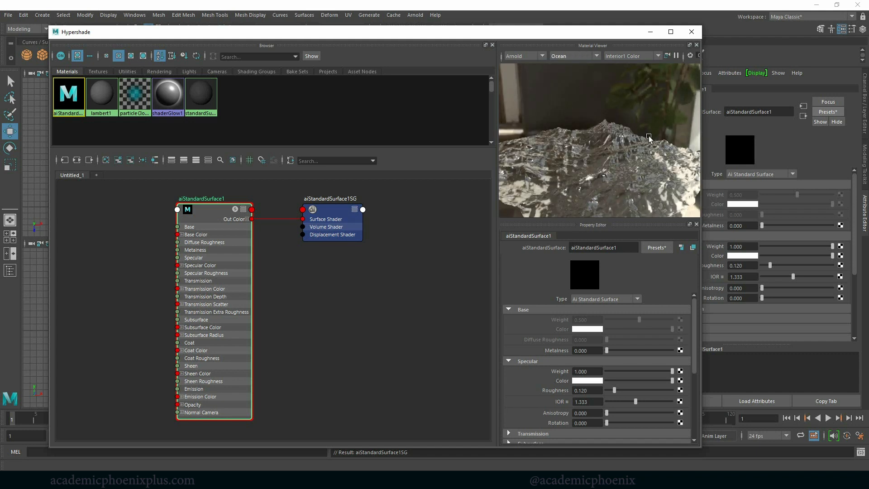
left_click(575, 57)
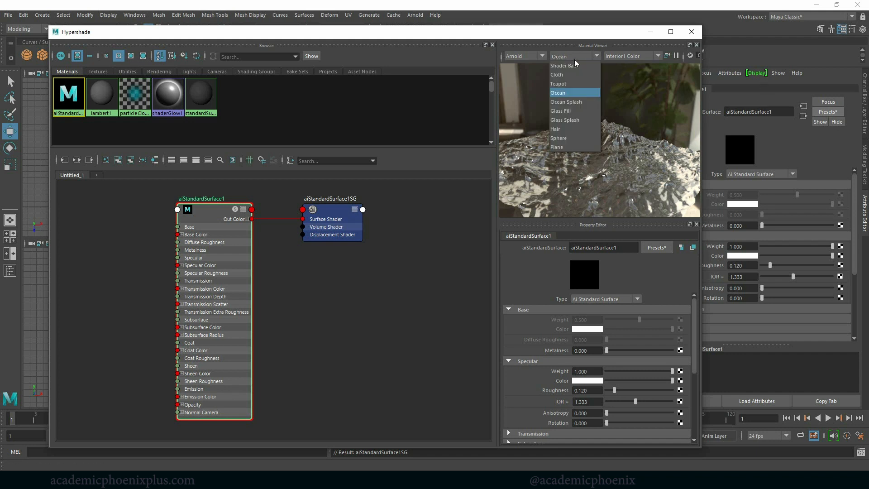
left_click(578, 119)
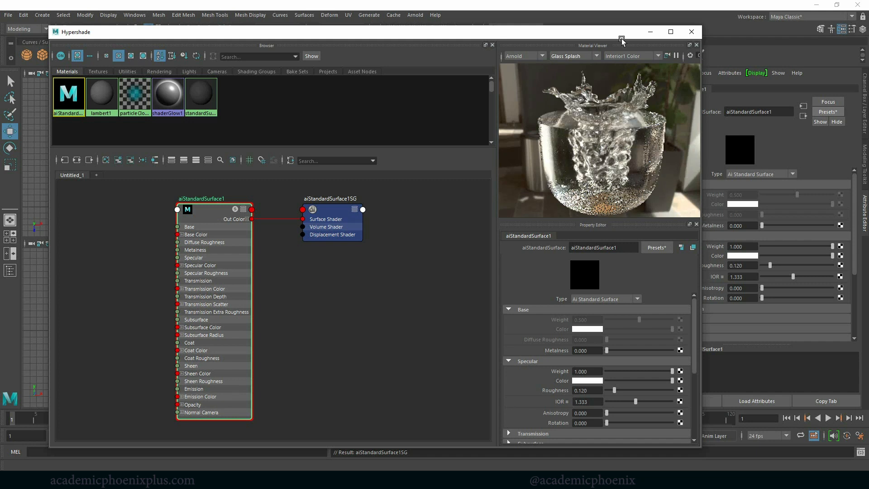
Set the material preview shape to Hair and widen the Material Viewer
left_click(568, 56)
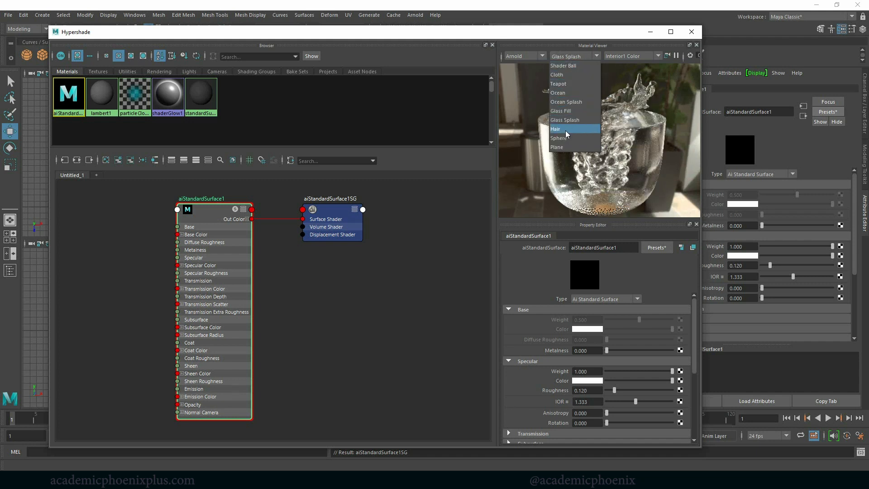
left_click(491, 226)
left_click(470, 220)
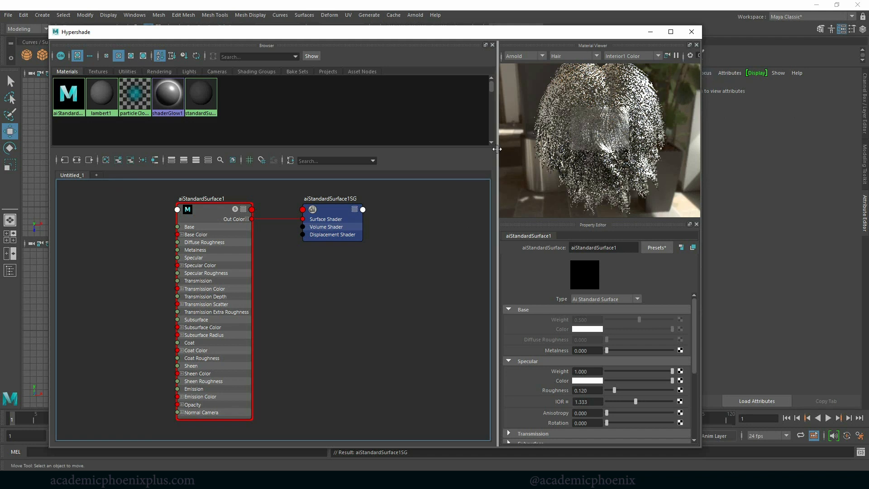
left_click_drag(499, 149, 428, 151)
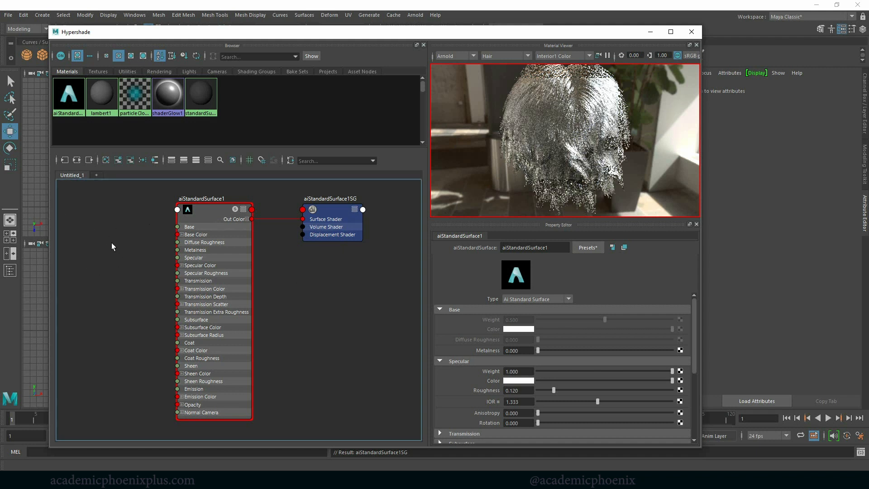
Search for "hair" in the node graph, create an aiStandardHair node and place it beside the aiStandardSurface1 node
key("Tab")
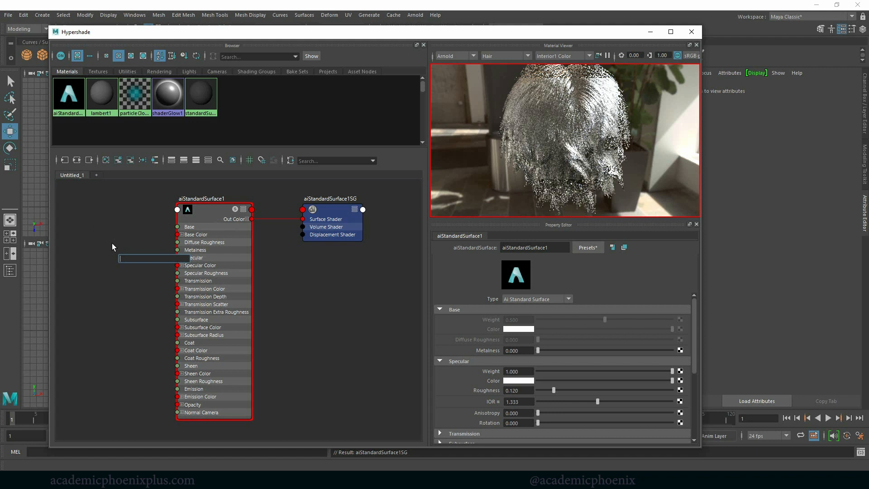
type("aih")
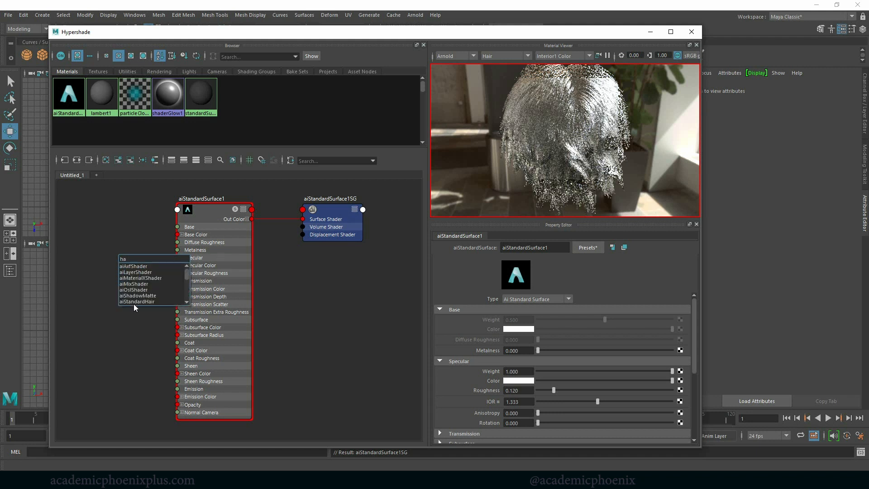
type("ir")
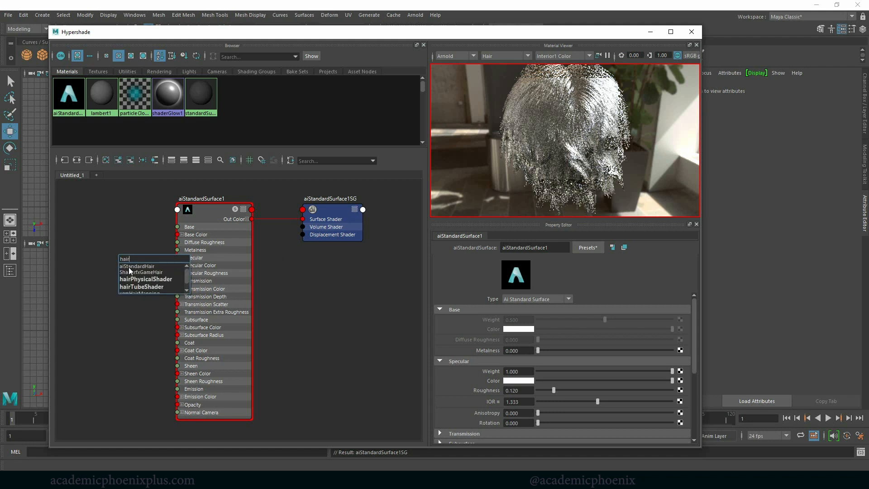
left_click(141, 266)
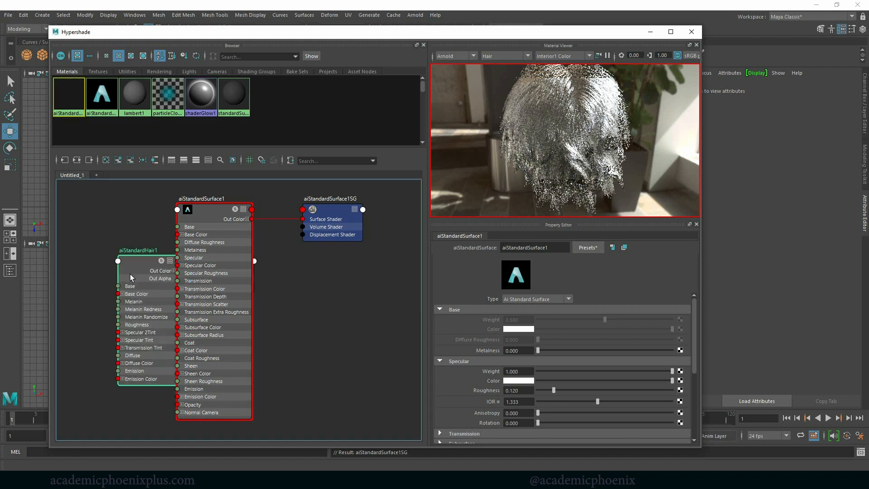
left_click_drag(153, 264, 103, 249)
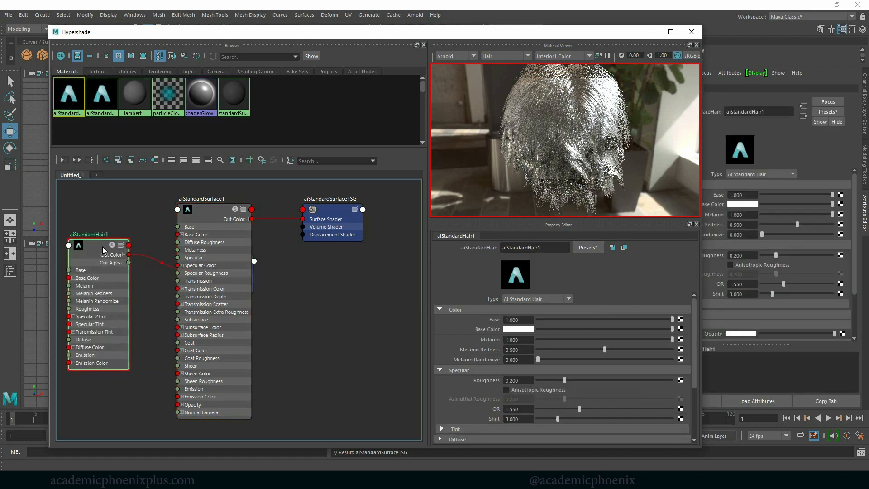
Update the material preview for the aiStandardHair1 node and pause the Material Viewer
left_click(606, 58)
left_click(79, 250)
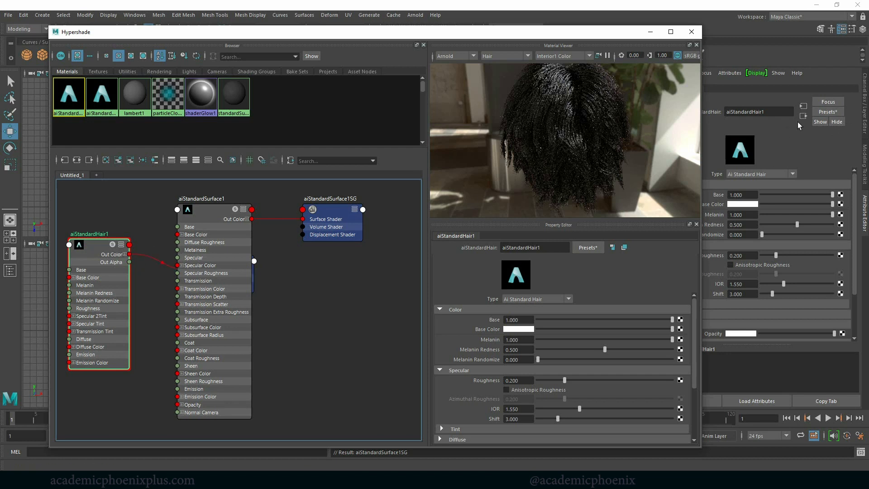
left_click(608, 56)
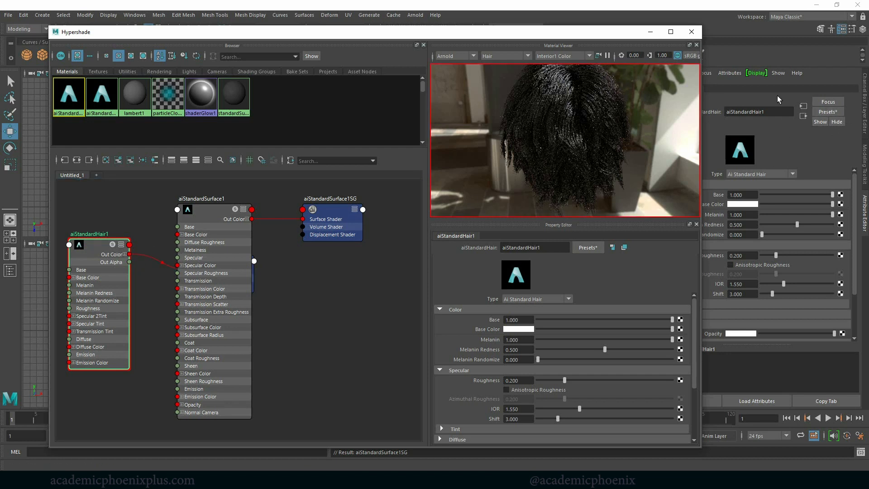
Replace the aiStandardHair1 settings with the Auburn preset and preview the result on the hair shape
left_click(827, 112)
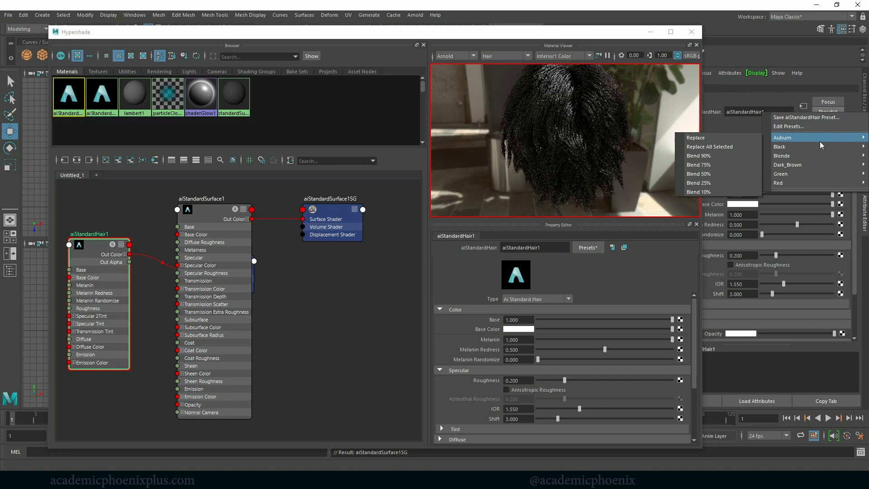
left_click(695, 137)
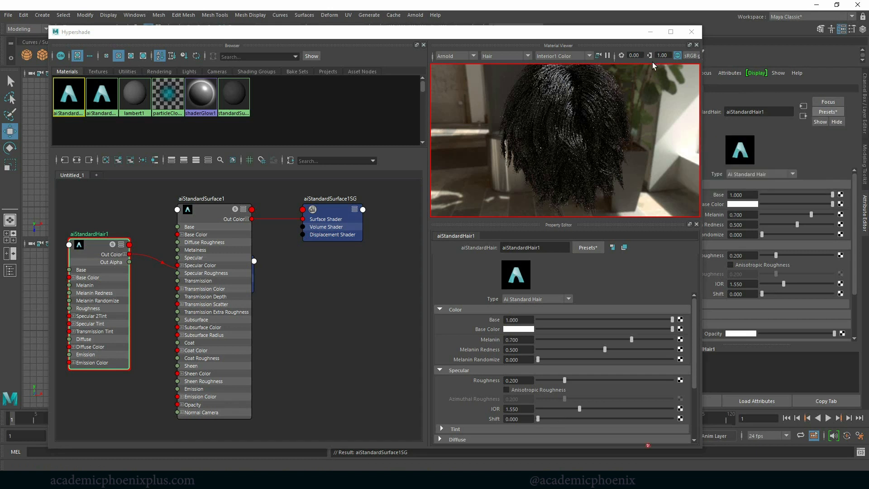
left_click(609, 58)
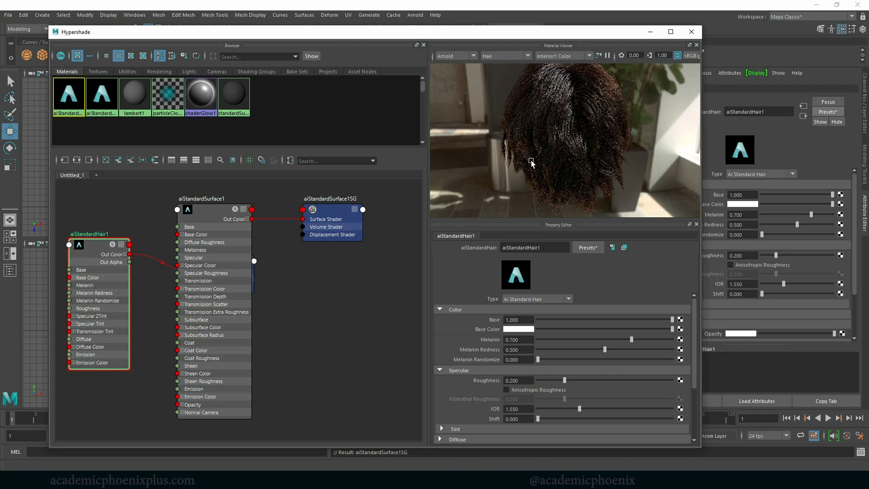
left_click(608, 56)
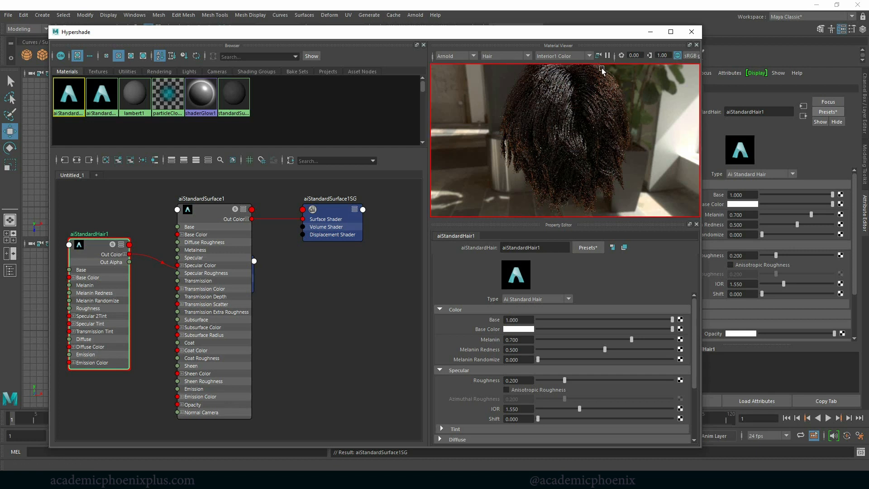
Preview the aiStandardSurface1 material on the Sphere and Plane shapes and leave the preview shape on Shader Ball
left_click(202, 215)
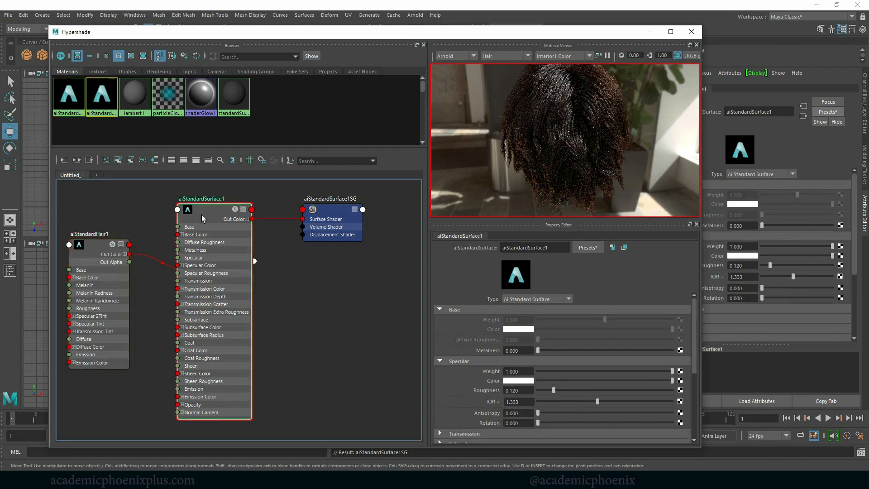
left_click(529, 57)
left_click(499, 133)
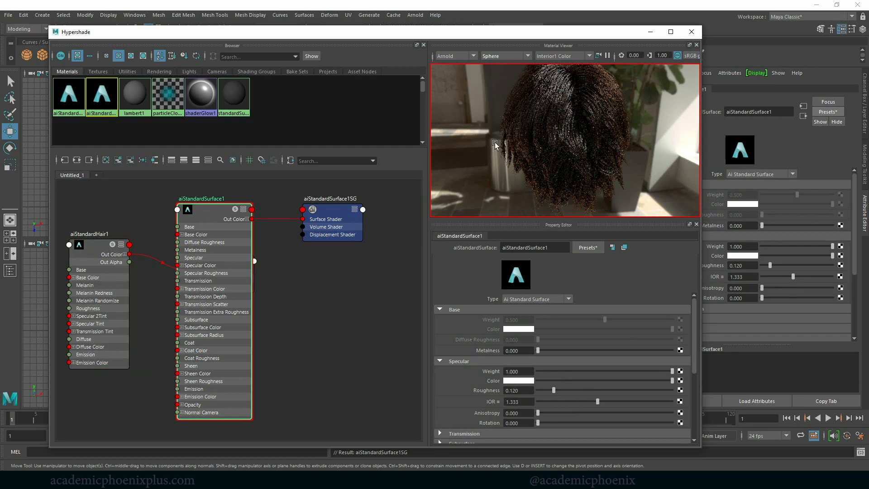
left_click(608, 56)
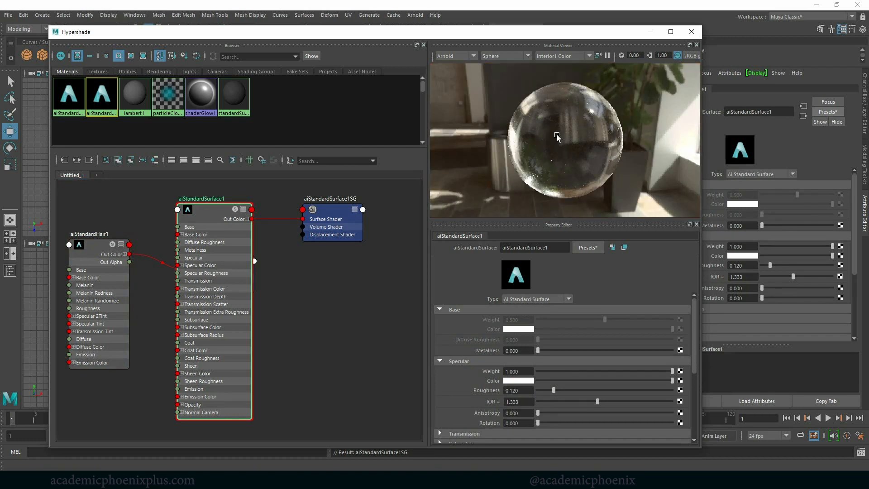
left_click(528, 55)
left_click(488, 147)
left_click(527, 55)
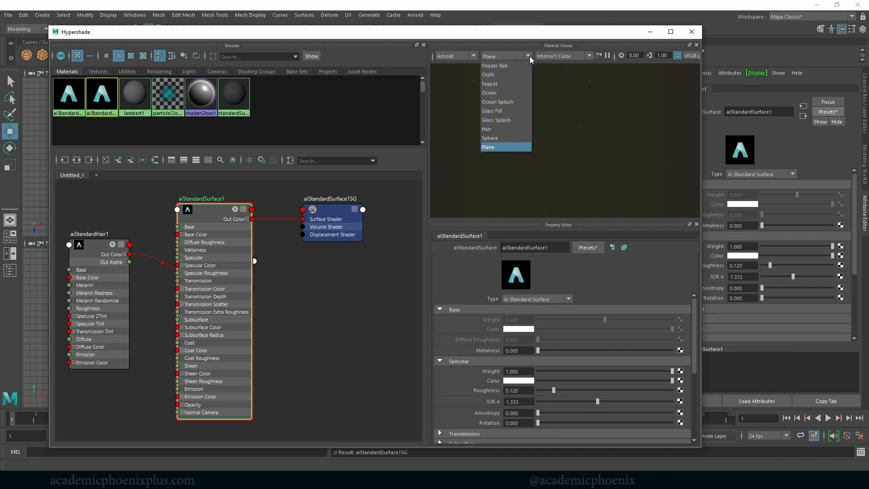
left_click(519, 63)
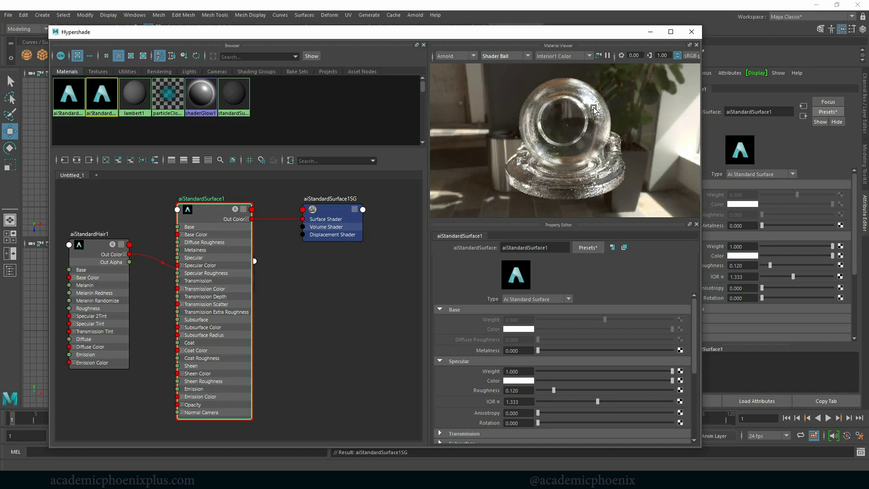
Preview the material with the environment off and with the Interior1 Neutral, Interior2 Color and Interior2 Neutral environments
left_click(562, 55)
left_click(560, 67)
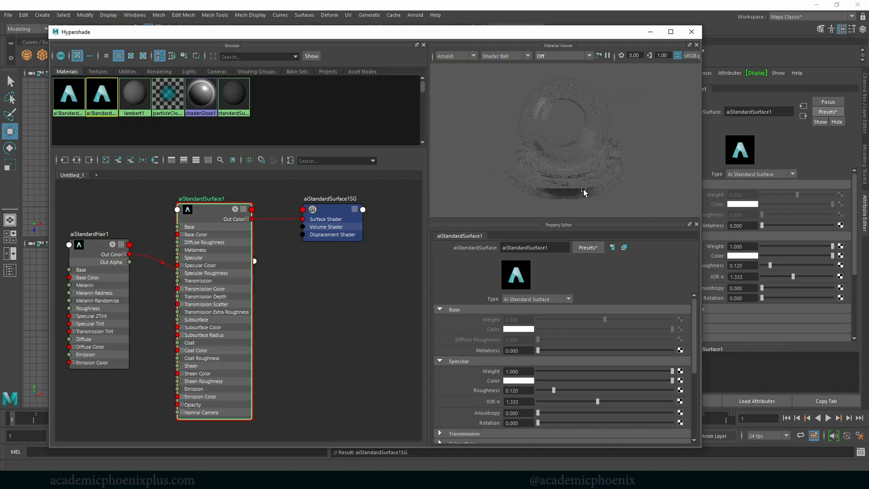
left_click(572, 54)
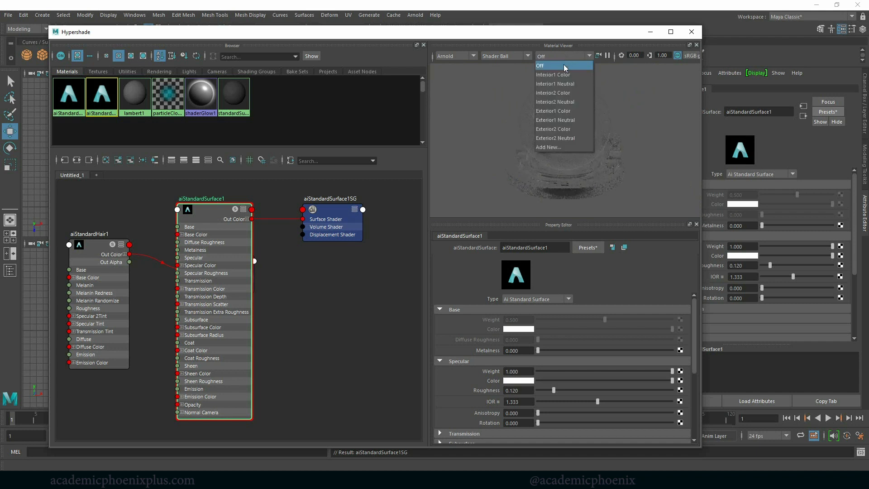
left_click(557, 84)
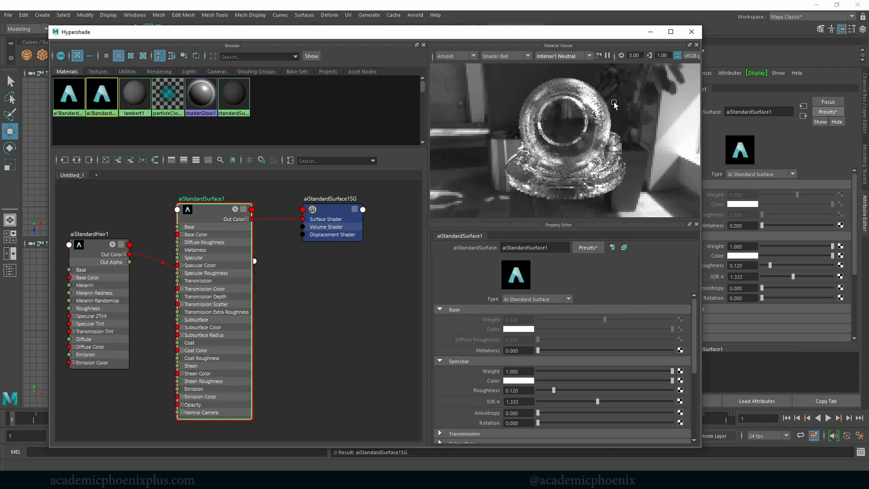
left_click(558, 56)
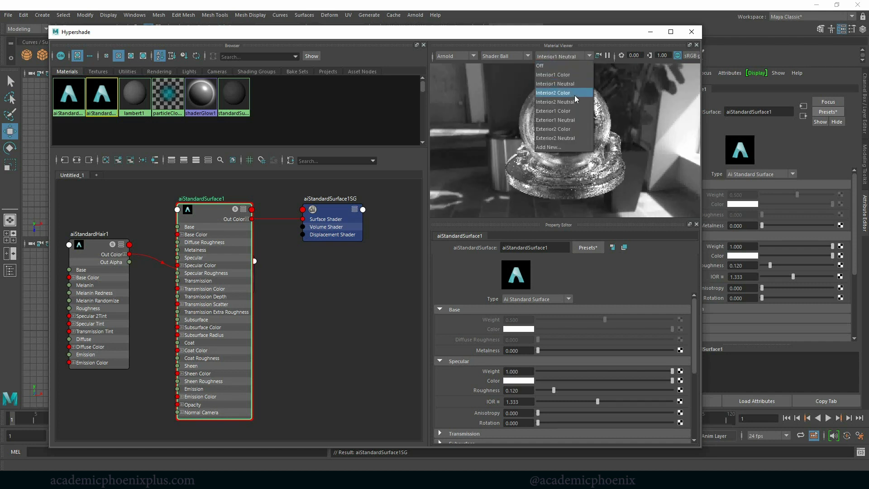
left_click(574, 95)
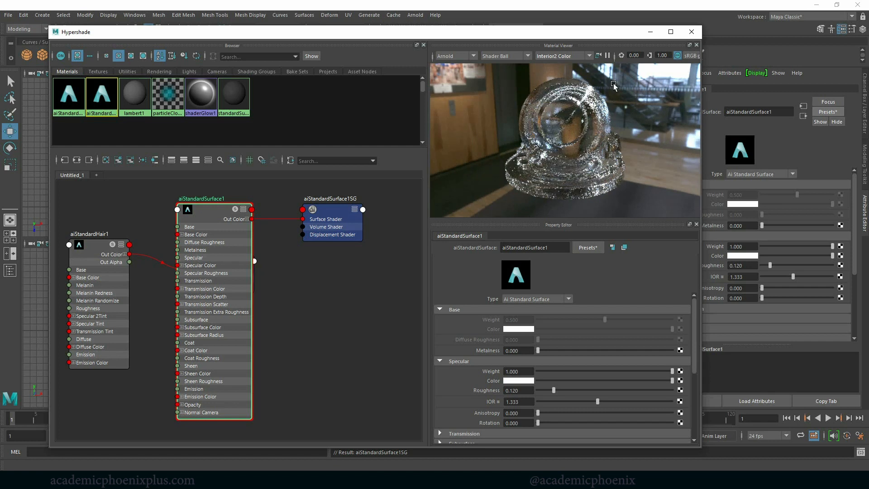
left_click(562, 56)
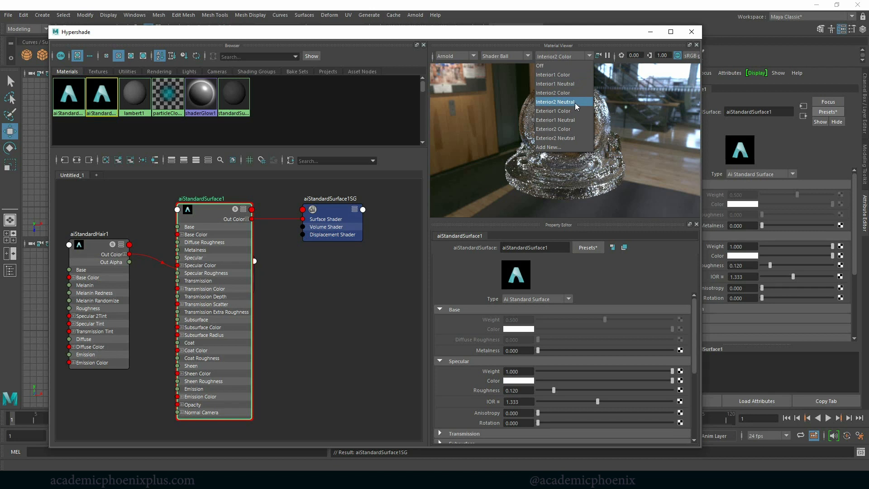
left_click(574, 102)
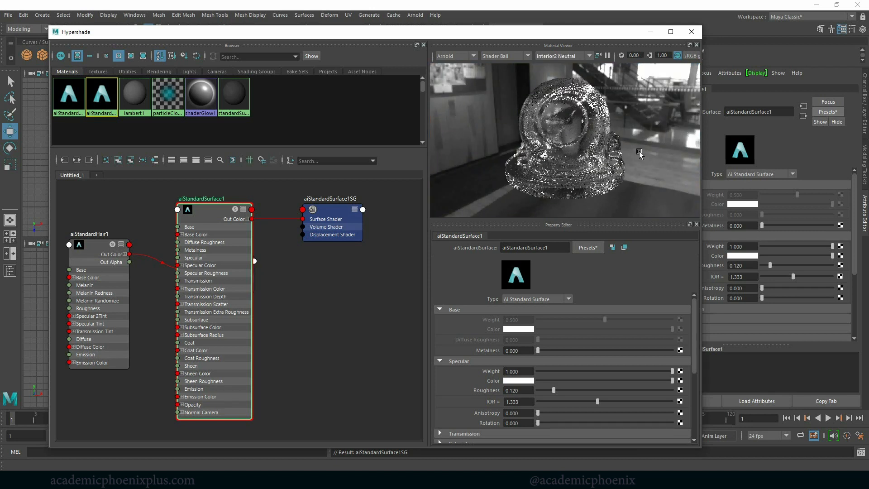
Preview the material in the Exterior1 Color, Exterior1 Neutral, Exterior2 Color and Exterior2 Neutral environments
left_click(575, 56)
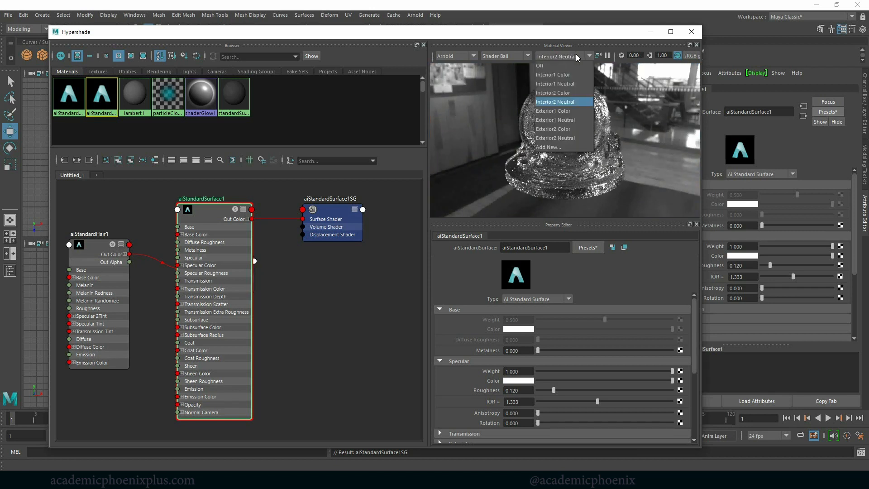
left_click(577, 112)
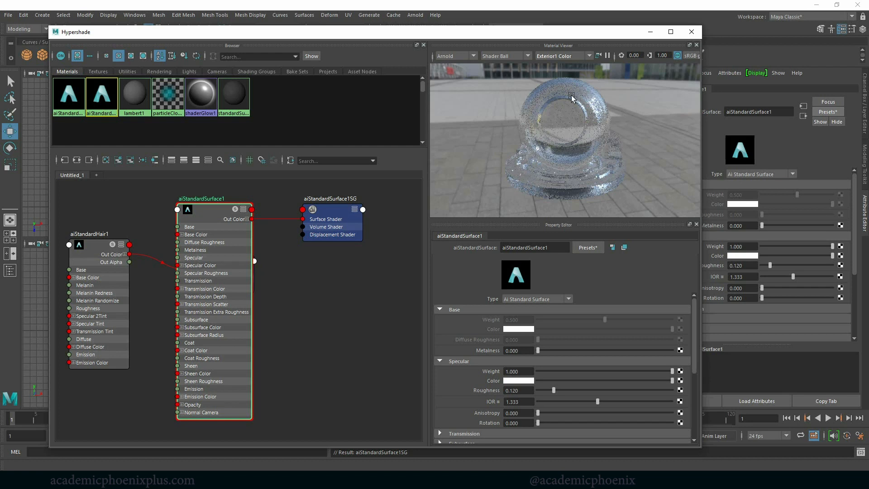
left_click(590, 55)
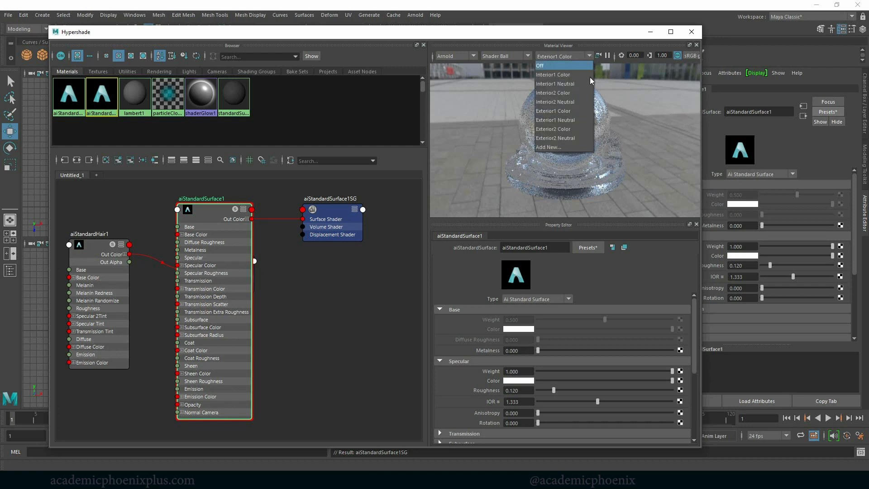
left_click(572, 123)
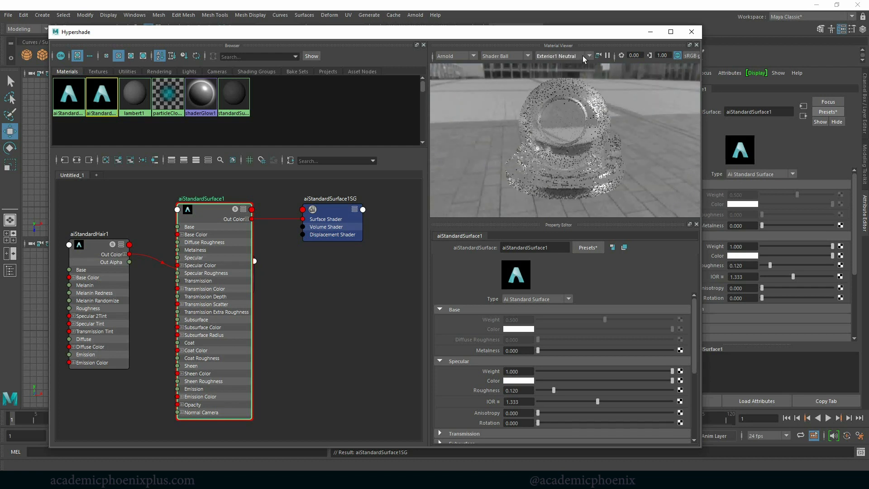
left_click(583, 56)
left_click(565, 128)
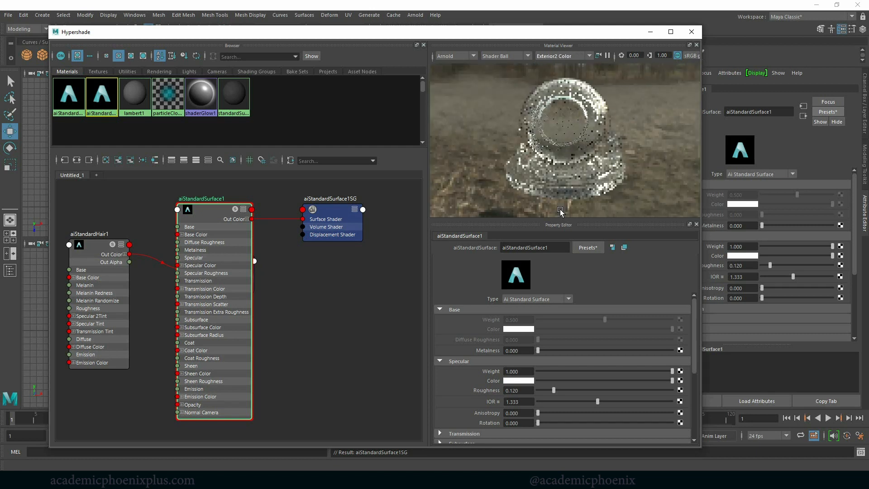
left_click(571, 55)
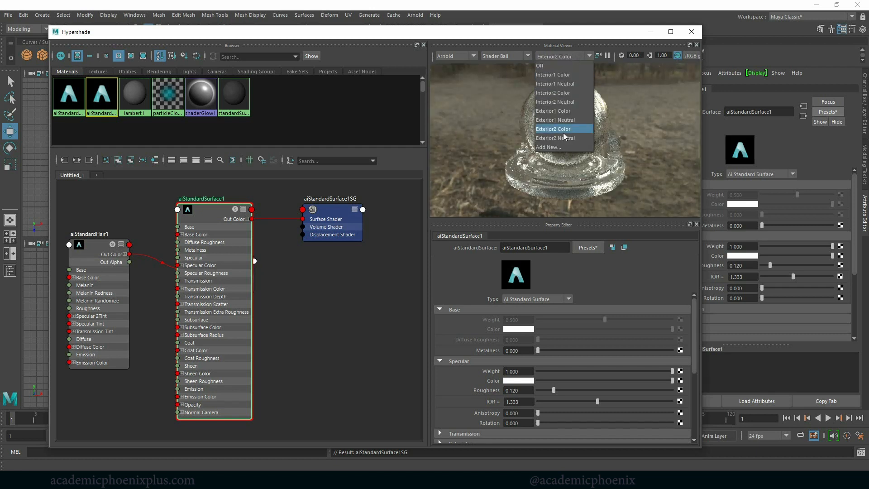
left_click(564, 138)
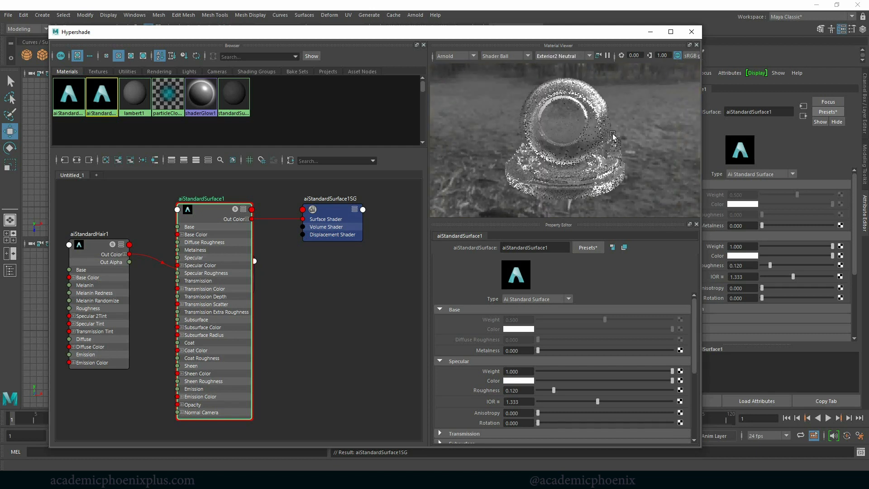
Clear the node selection and set the material preview environment to Interior1 Color
left_click(569, 57)
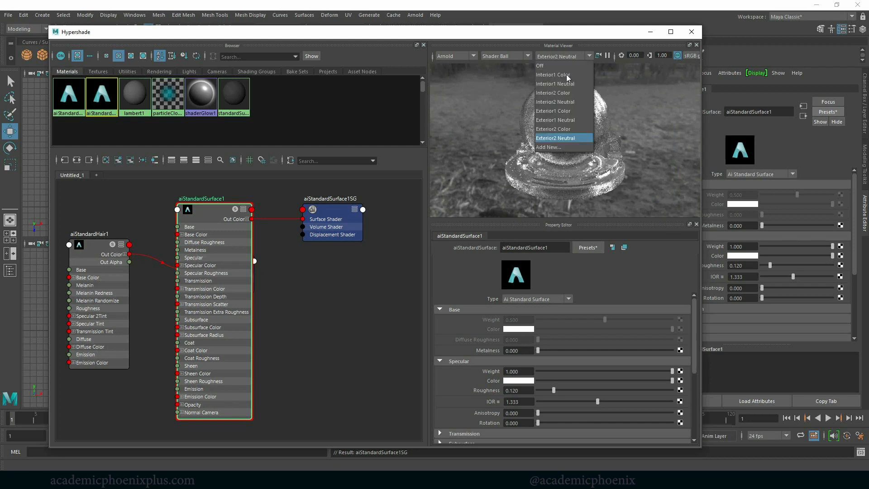
left_click(337, 278)
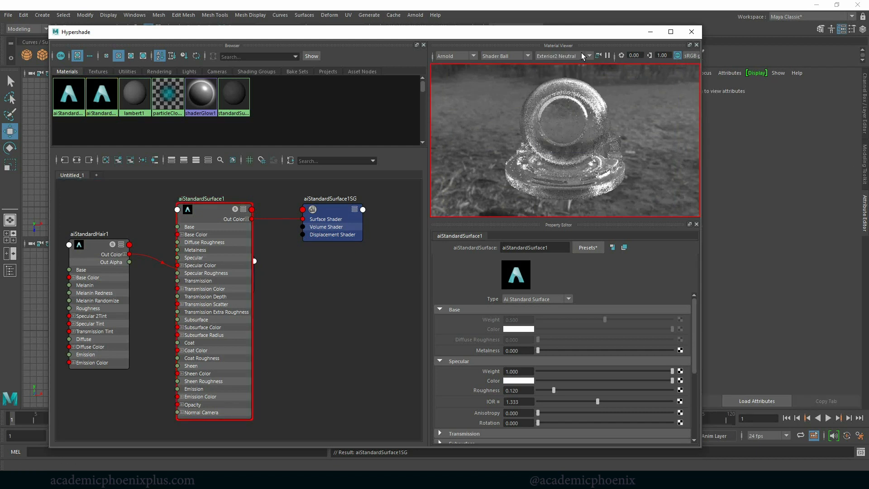
left_click(581, 55)
left_click(571, 74)
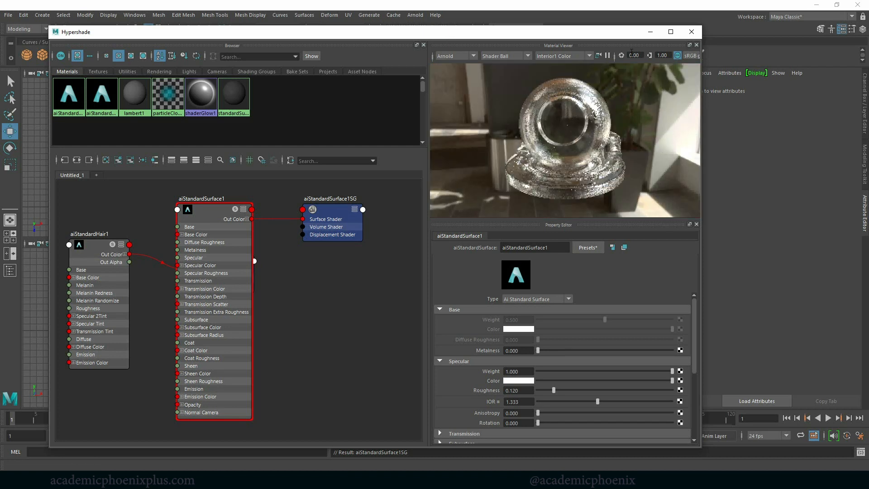
Search for "aista" in the node graph, create a second aiStandardSurface node and place it beside the aiStandardSurface1 node
mouse_move(203, 210)
left_mouse_down()
mouse_move(215, 215)
mouse_move(207, 205)
left_mouse_up()
left_click(283, 269)
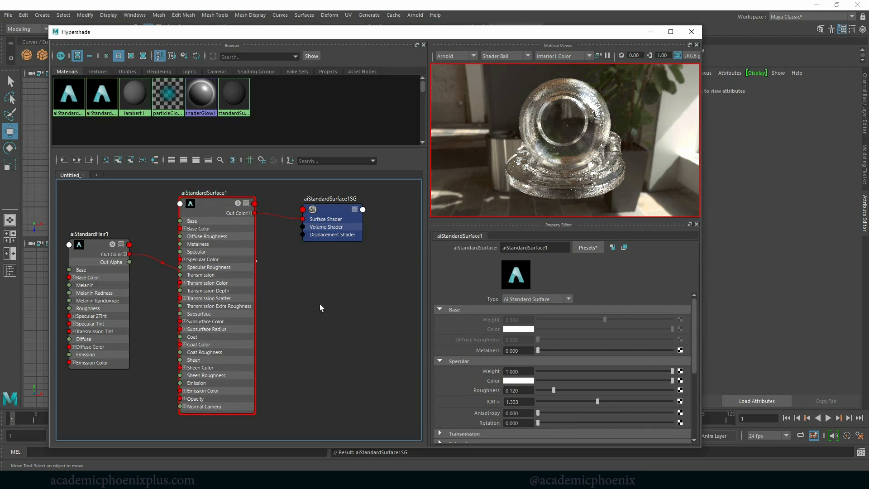
key("Tab")
type("aista")
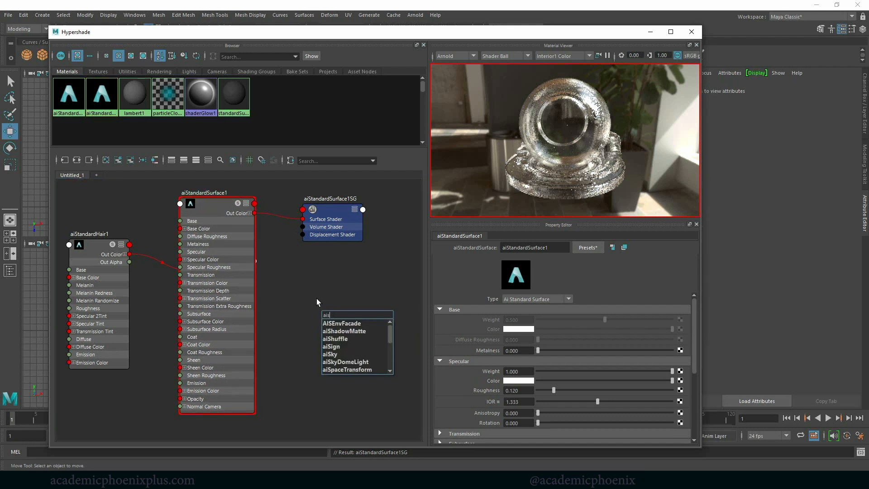
key("Down")
key("Down")
key("Return")
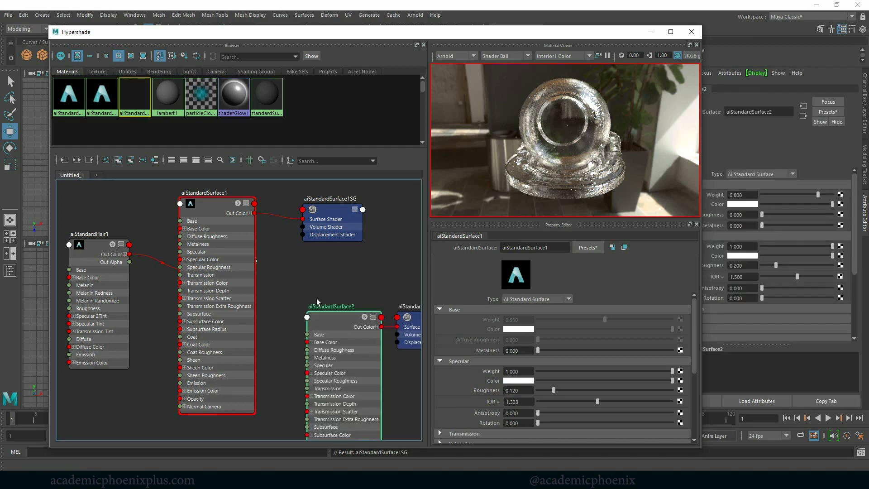
left_click_drag(336, 314, 319, 265)
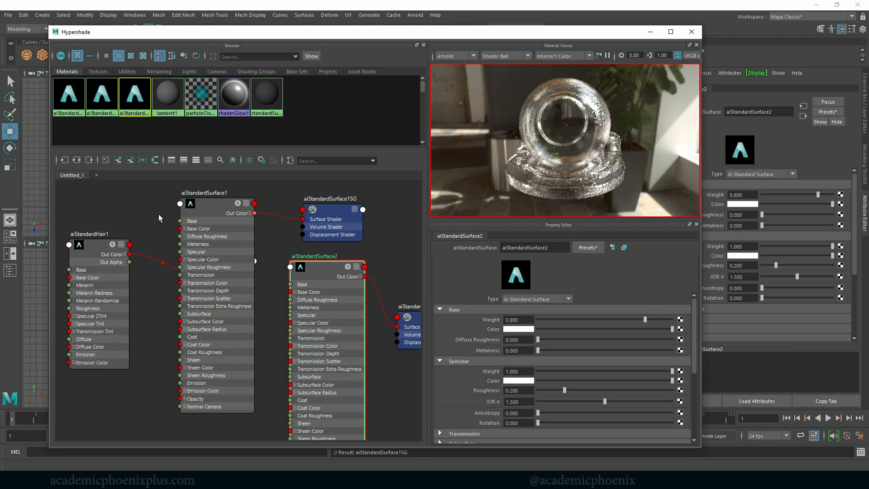
Add a new node graph tab and rename it MaterialTest
left_click(97, 176)
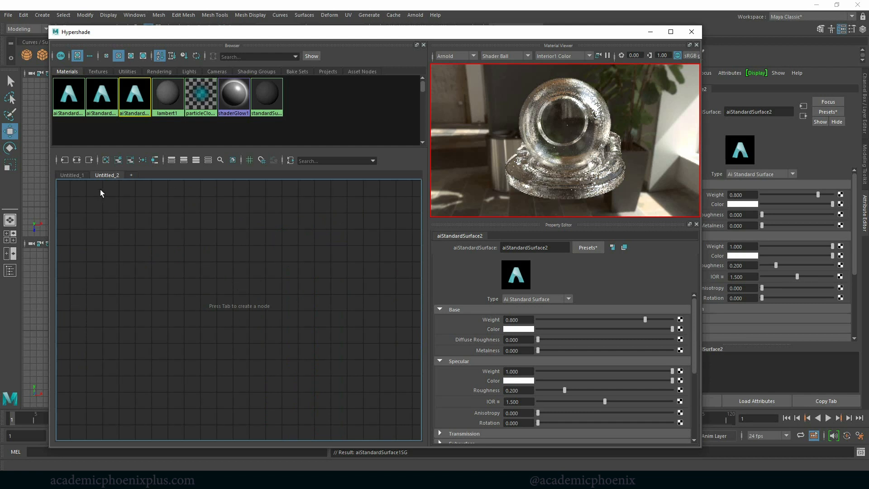
double_click(104, 175)
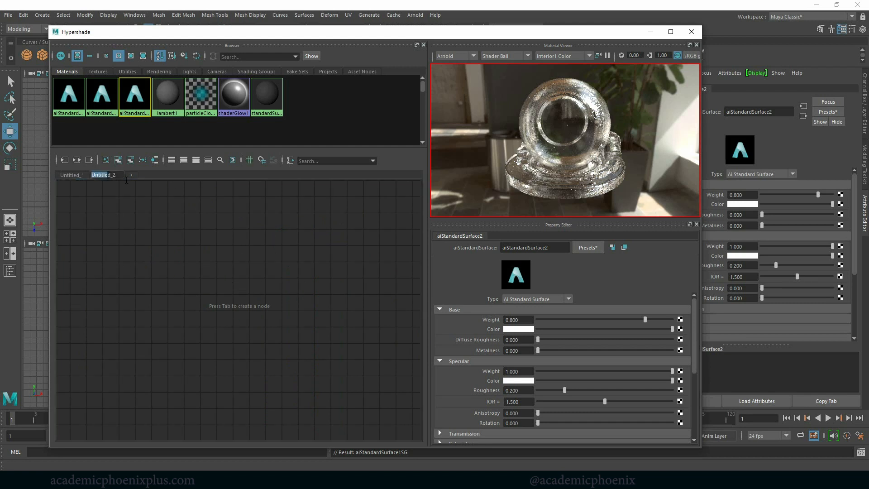
key("Delete")
key("Delete")
key("Delete")
key("Return")
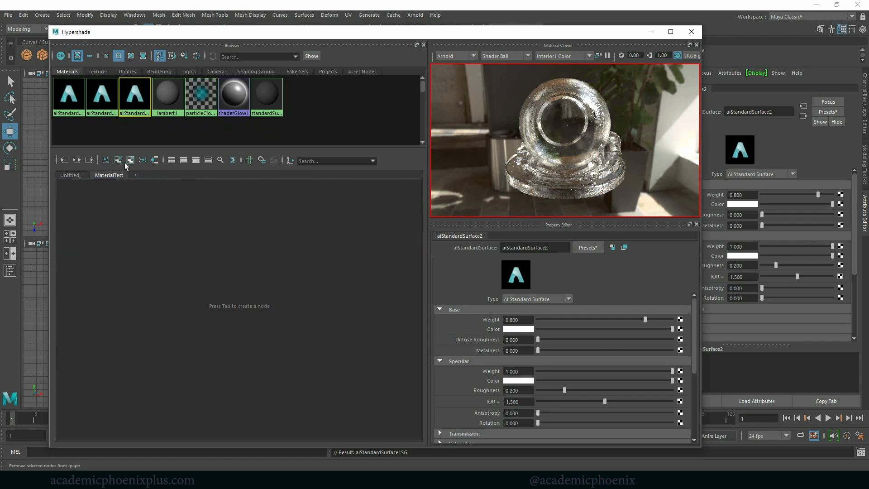
Graph the aiStandardSurface2 material with its shading group in the MaterialTest tab
left_click(77, 160)
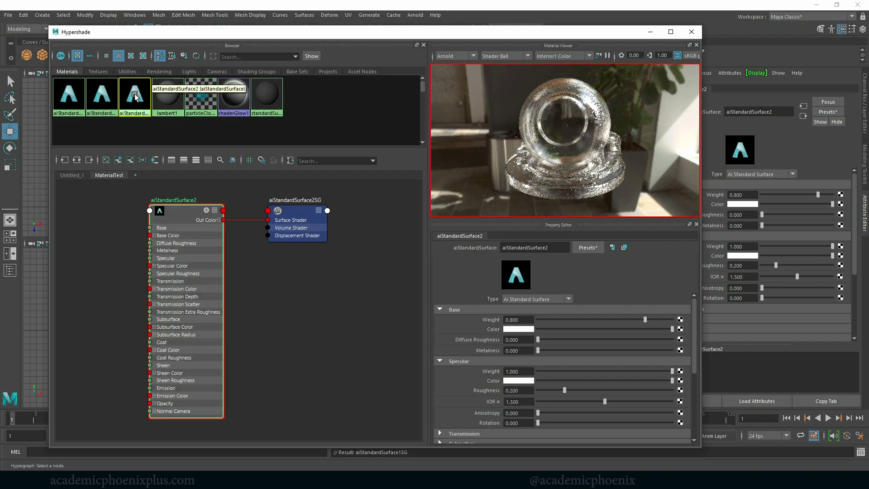
right_click_drag(128, 96, 121, 122)
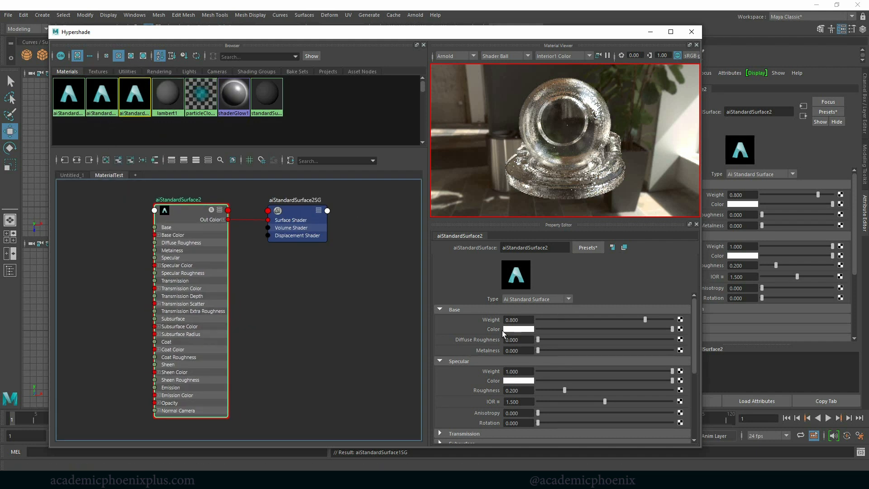
Select all the chess pieces and the board in the perspective view and assign an existing material to them
left_click_drag(377, 31, 390, 282)
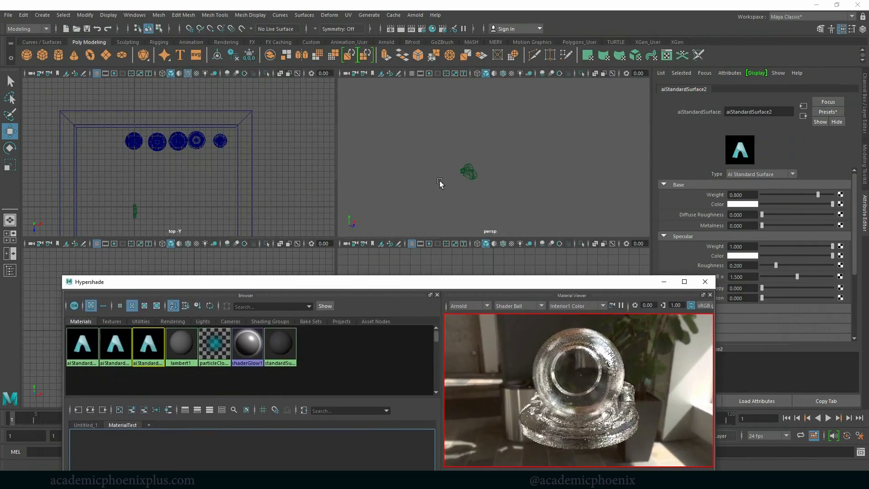
left_click(440, 183)
left_click_drag(378, 103, 552, 208)
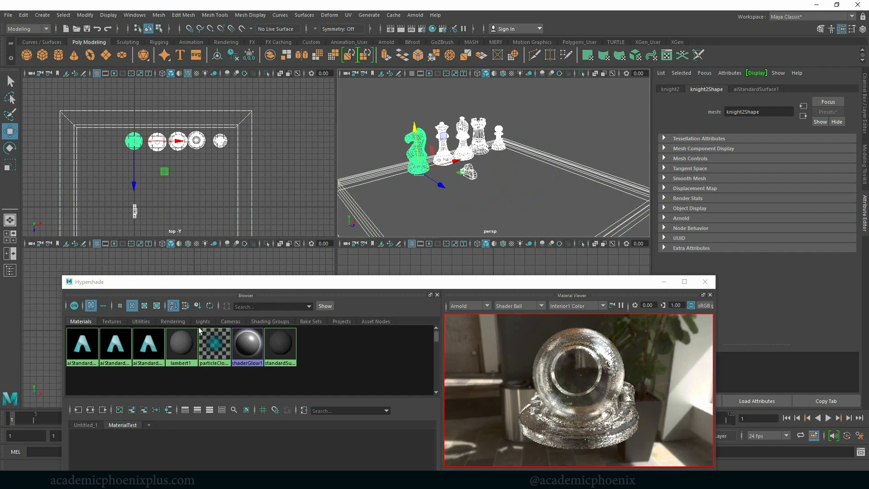
right_click(475, 131)
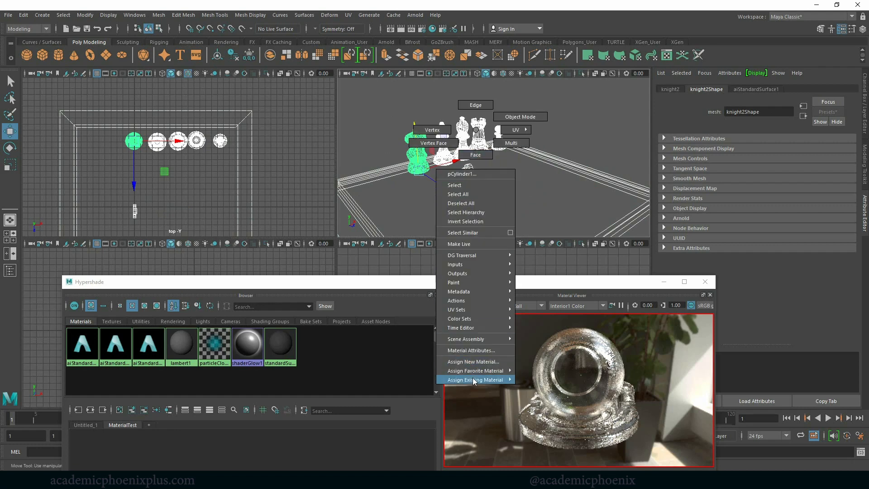
mouse_move(474, 380)
left_click(571, 399)
left_click(605, 132)
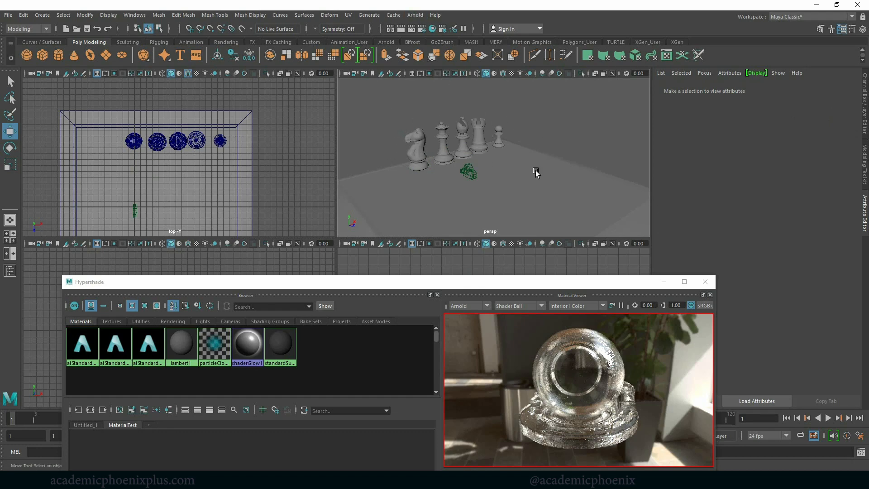
Maximize the Hypershade and connect a Cloth texture to the base color of aiStandardSurface2
left_click_drag(570, 280, 605, 73)
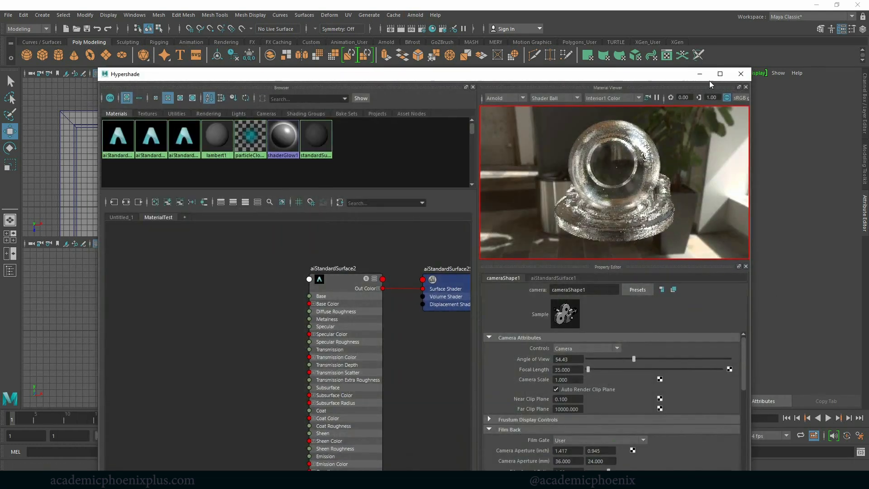
left_click(719, 75)
left_click_drag(258, 213, 268, 207)
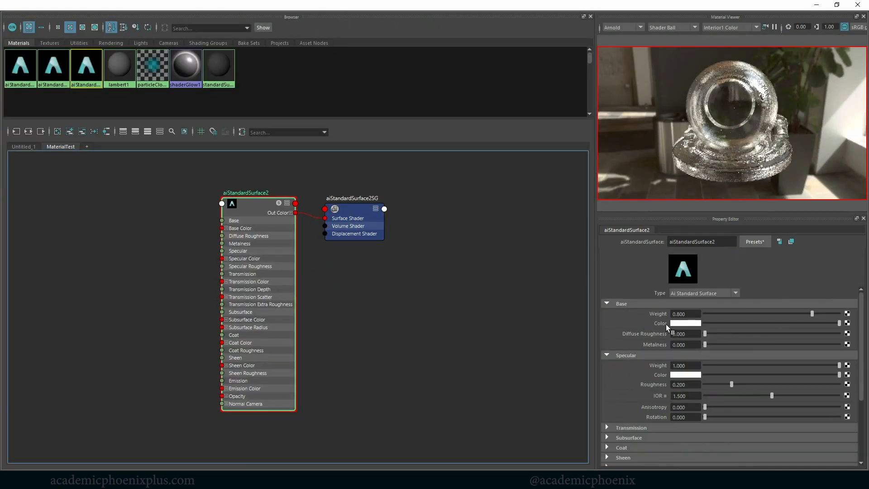
left_click(847, 323)
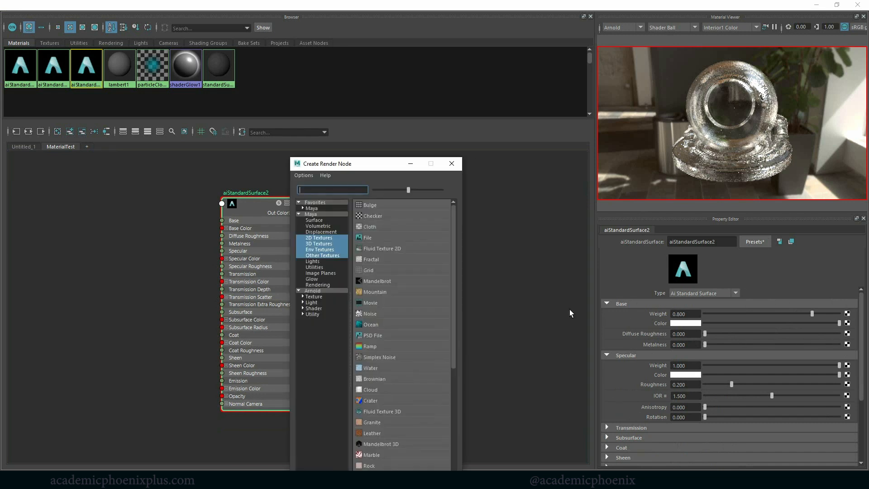
left_click(375, 228)
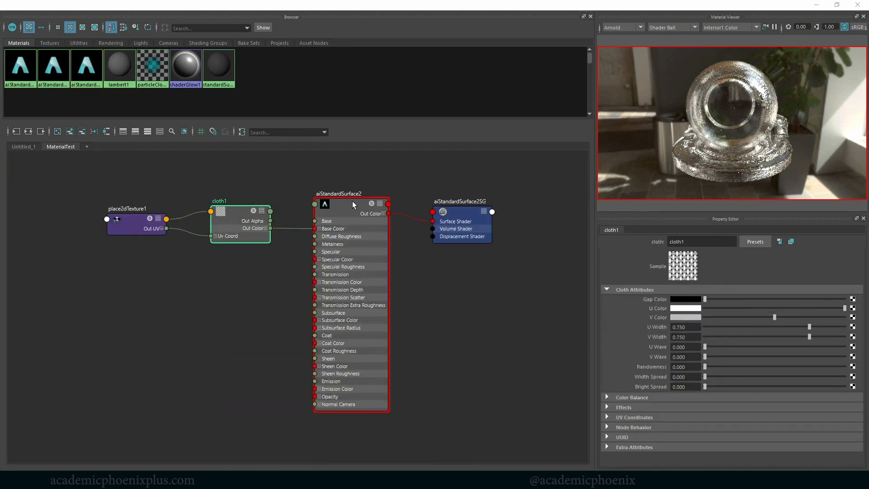
Arrange the place2dTexture1, cloth1 and aiStandardSurface2 nodes neatly in a row and resume the material preview rendering
left_click_drag(352, 201, 359, 199)
left_click(245, 229)
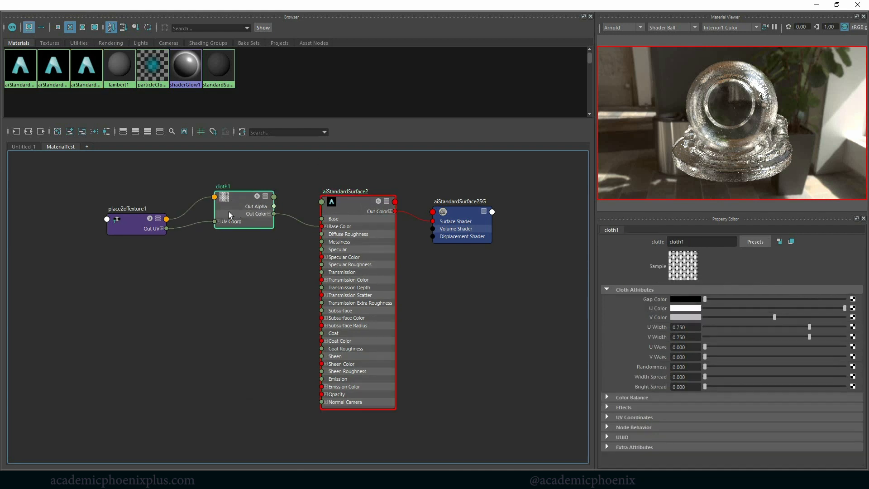
left_click_drag(235, 214, 239, 214)
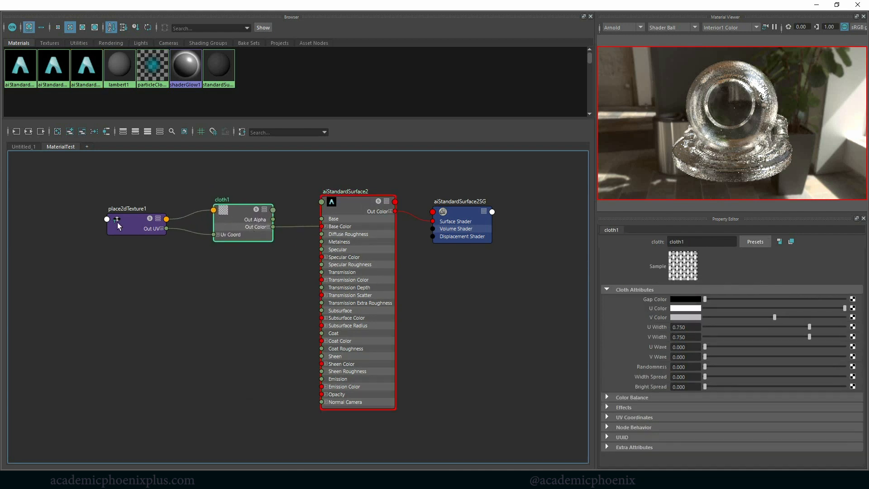
left_click_drag(117, 222, 126, 218)
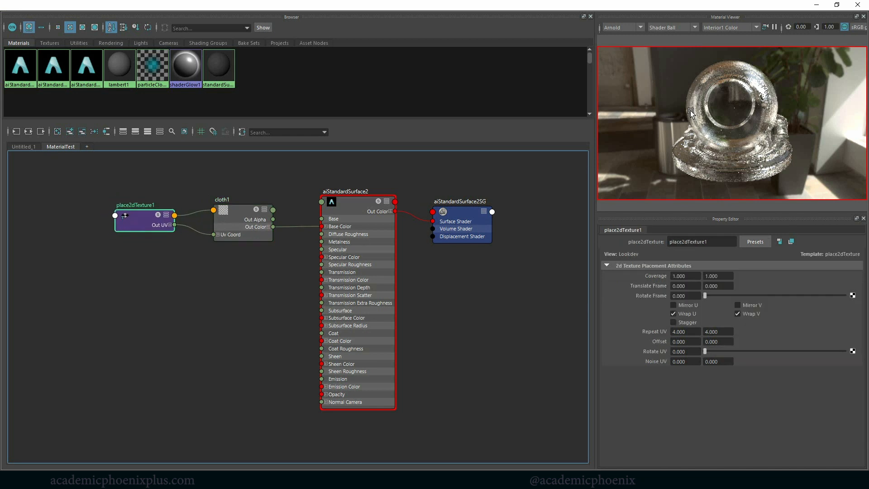
left_click(774, 27)
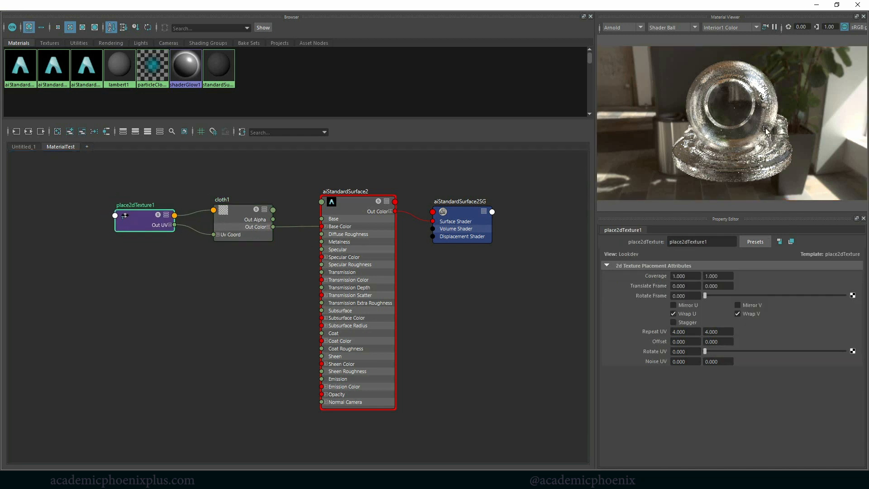
left_click_drag(176, 233, 183, 235)
Set the Repeat UV of place2dTexture1 to 50 by 50
left_click(679, 332)
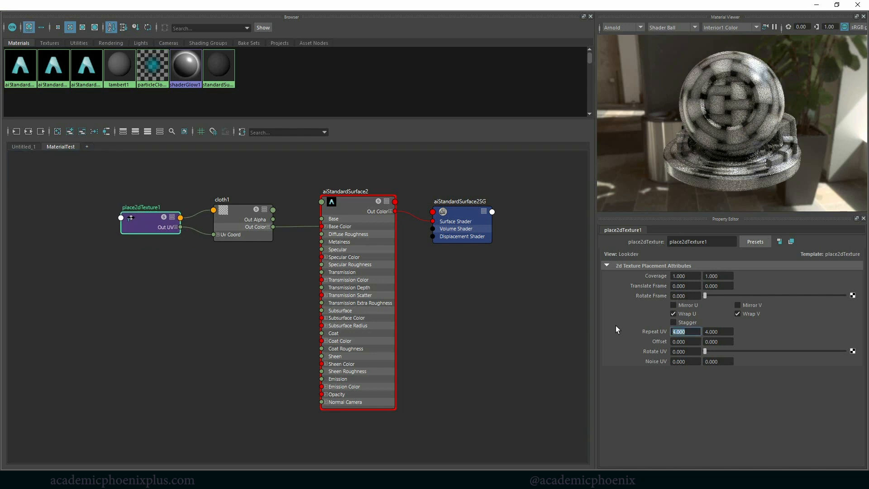
key("Tab")
key("Tab")
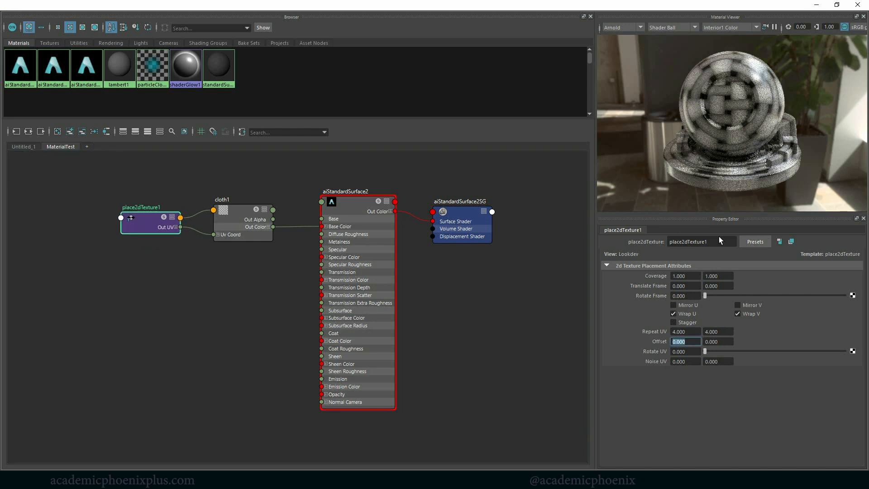
key("shift+Tab")
key("shift+Tab")
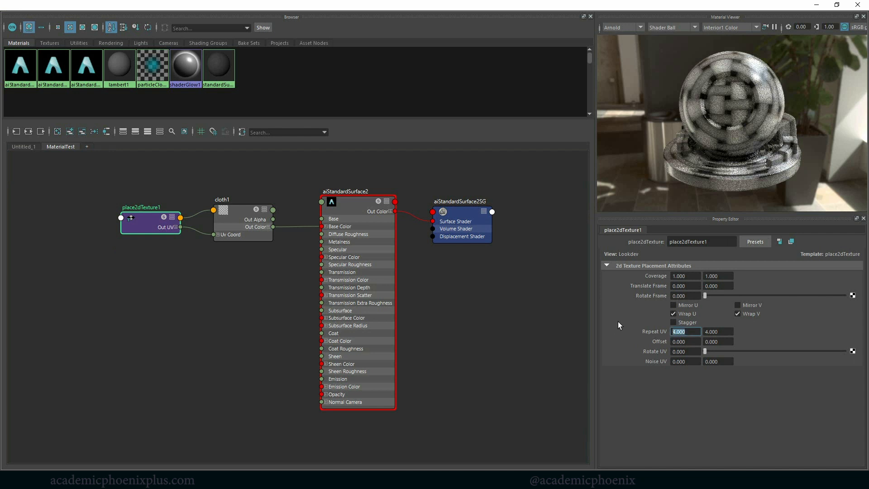
type("50")
key("Tab")
type("50")
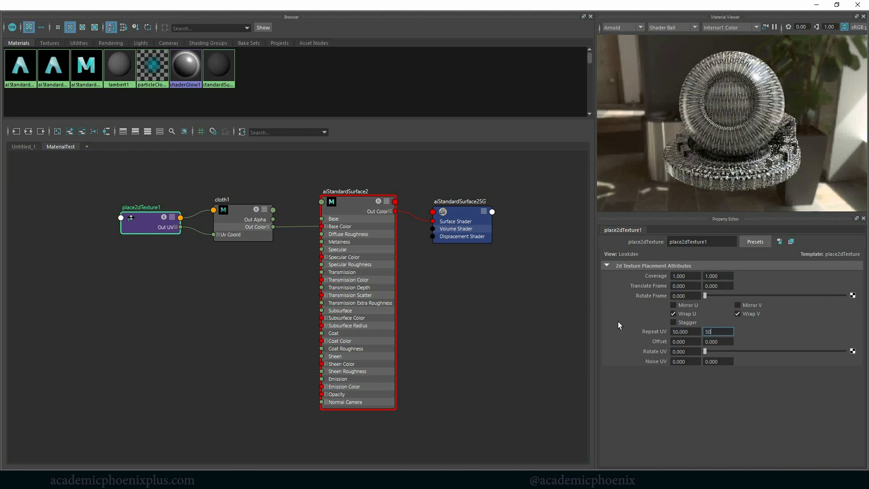
key("Return")
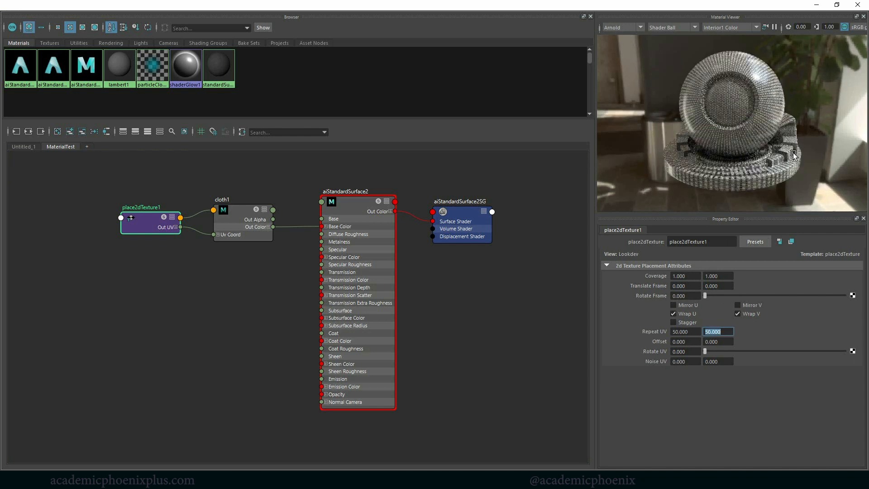
Switch the material preview shape to Cloth and set the Repeat UV of place2dTexture1 to 150 by 150
left_click(676, 29)
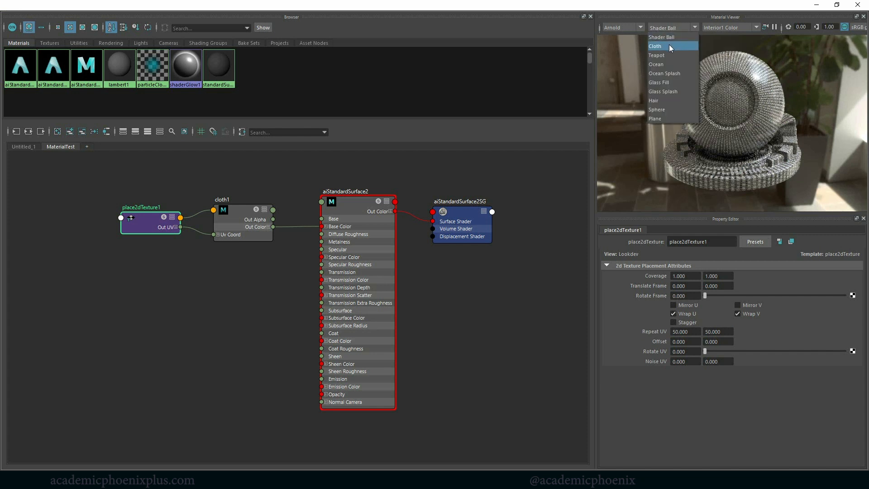
left_click(669, 45)
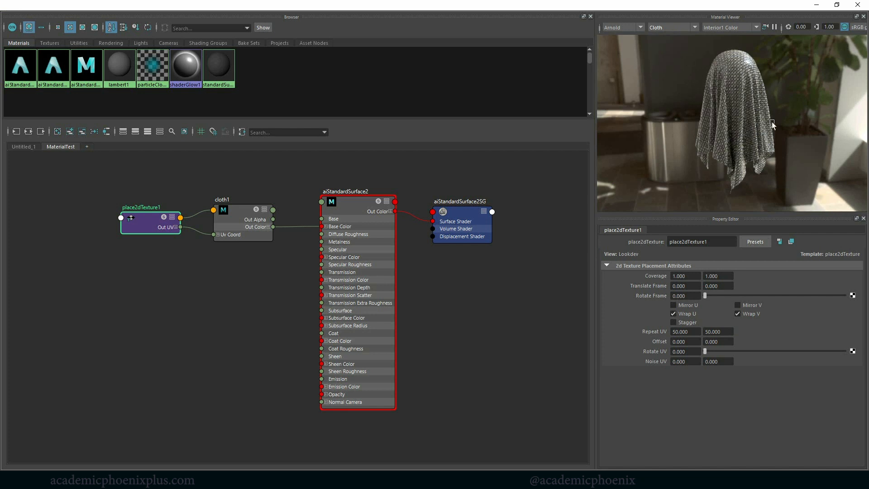
left_click_drag(692, 330, 650, 333)
type("150")
key("Tab")
type("150")
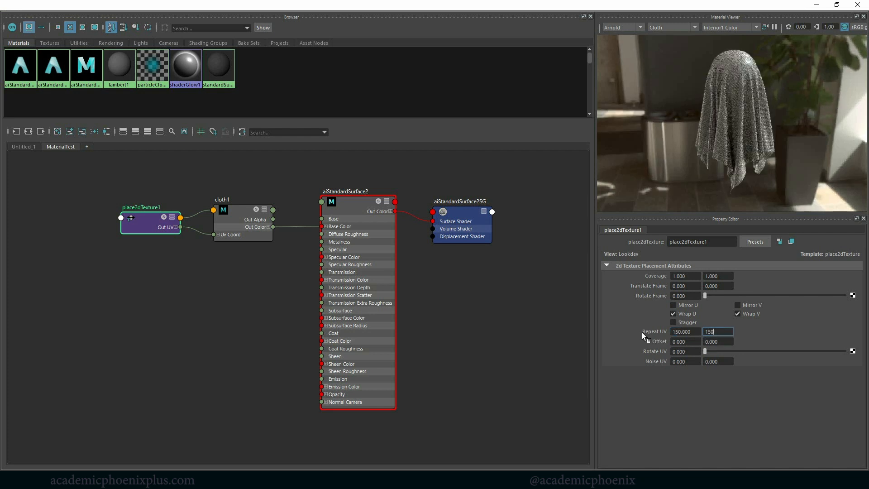
key("Tab")
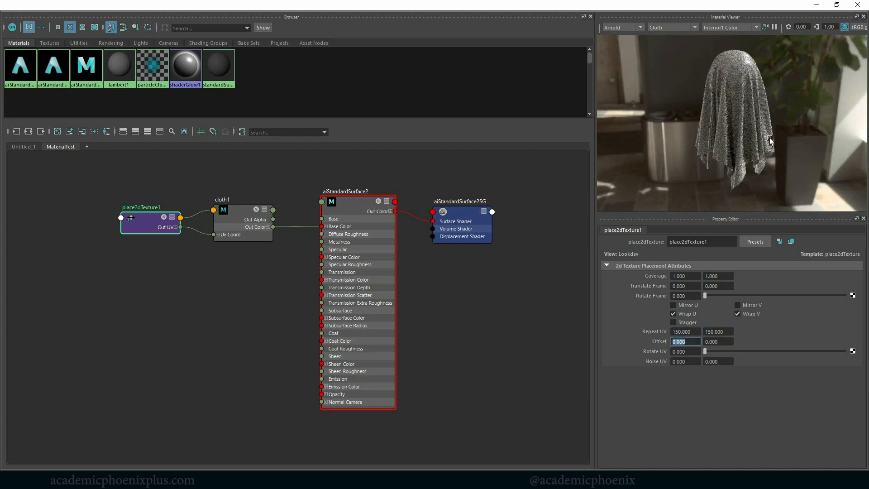
Pause the material preview and lower the specular weight of aiStandardSurface2 to about 0.65
left_click(774, 27)
left_click(351, 204)
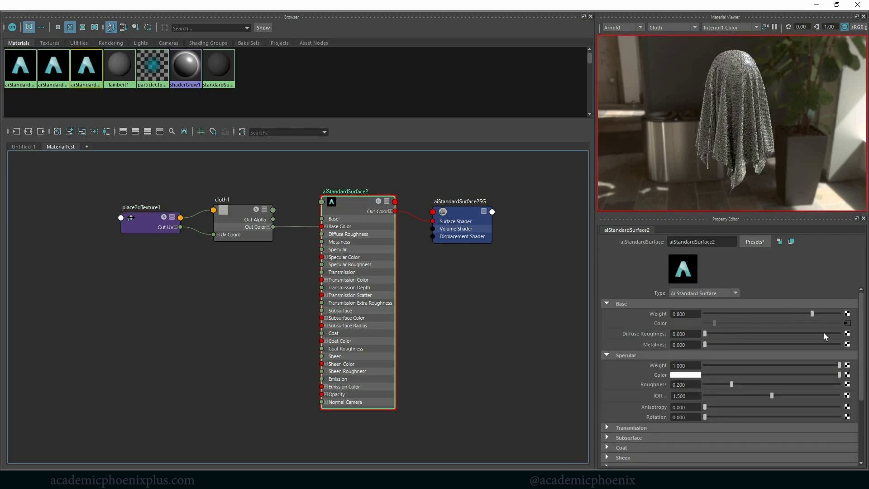
left_click_drag(837, 366, 799, 366)
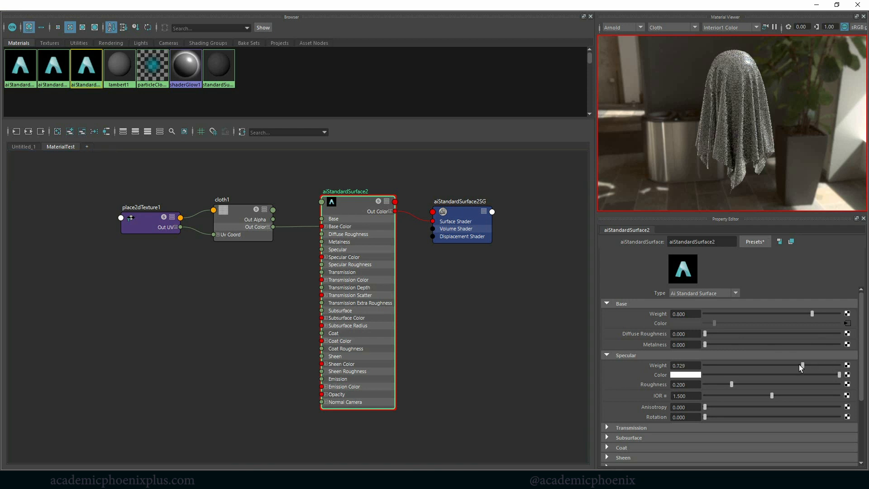
Change the U Color of the cloth1 texture to a light violet-blue and resume the material preview
left_click(251, 219)
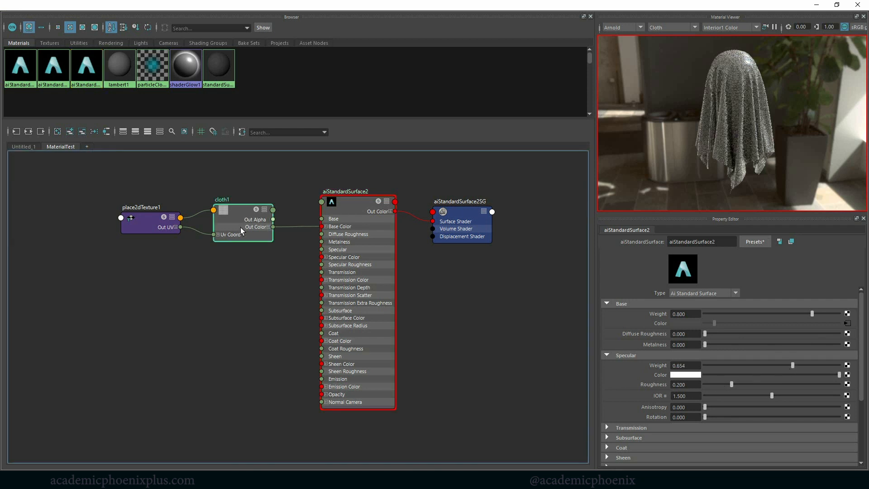
left_click(682, 309)
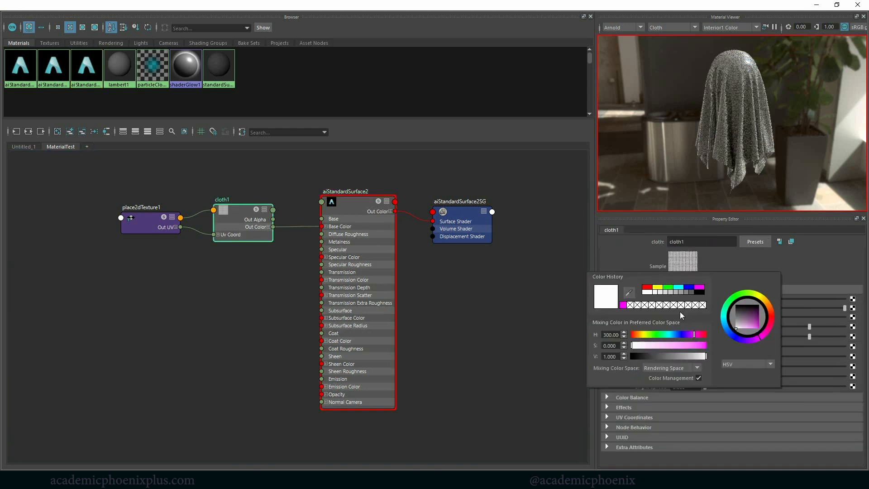
left_click(706, 311)
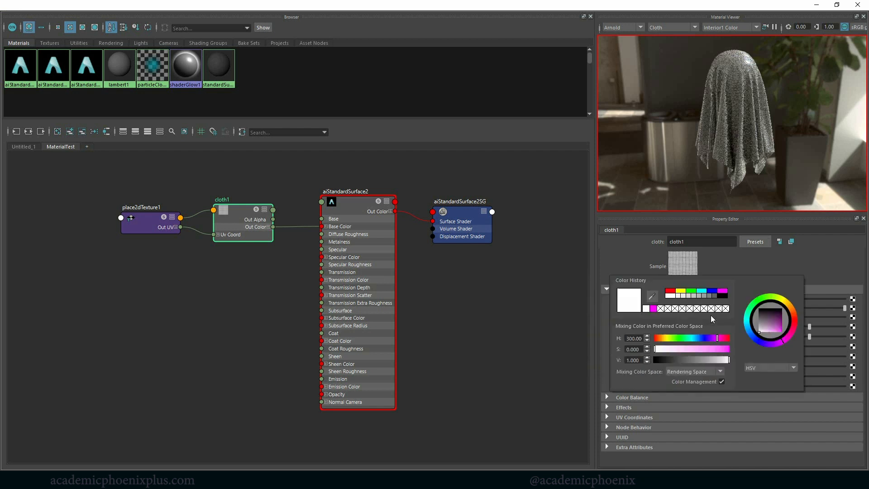
left_click_drag(768, 329, 779, 333)
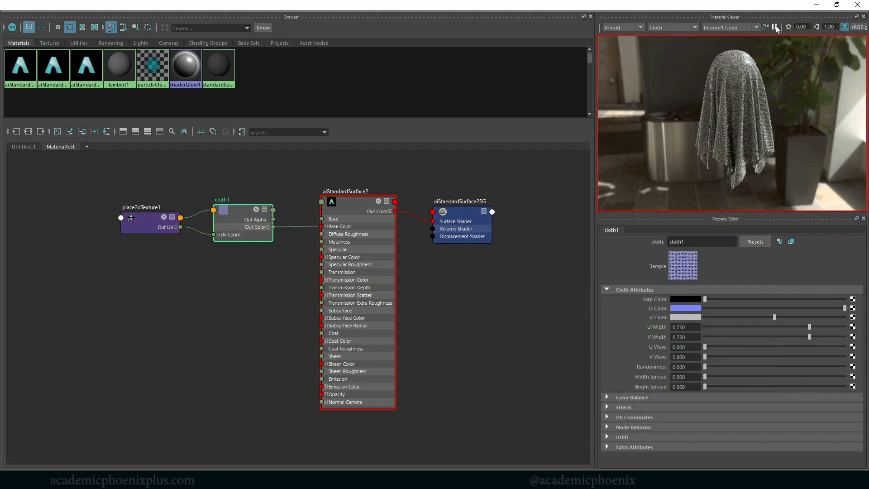
left_click(774, 26)
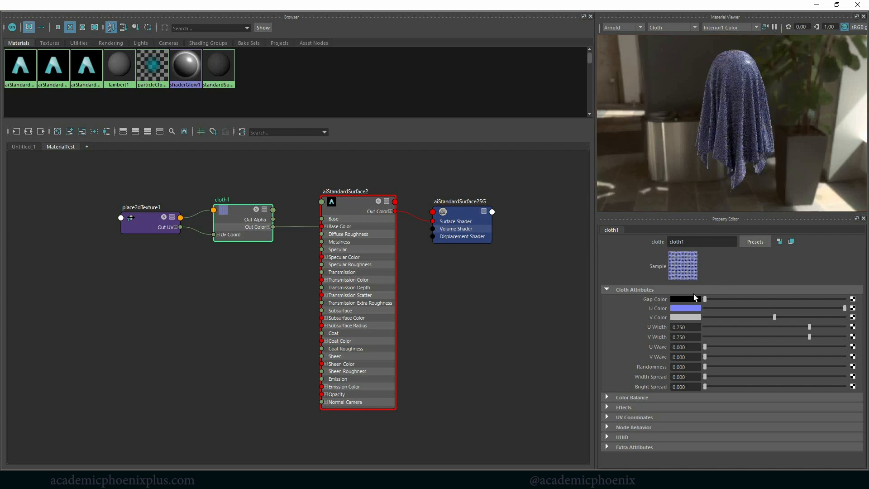
Darken the U Color of cloth1 to navy with saturation about 0.90 and value about 0.12
left_click(685, 309)
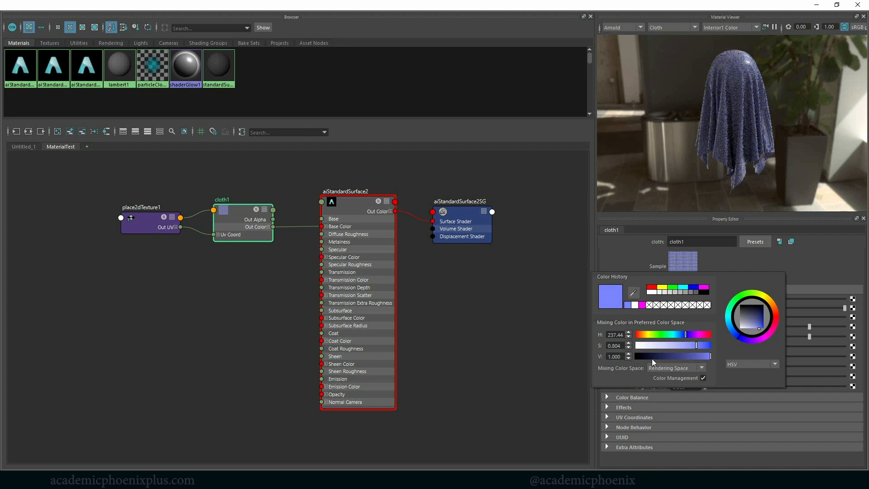
left_click_drag(651, 358, 665, 357)
left_click(702, 346)
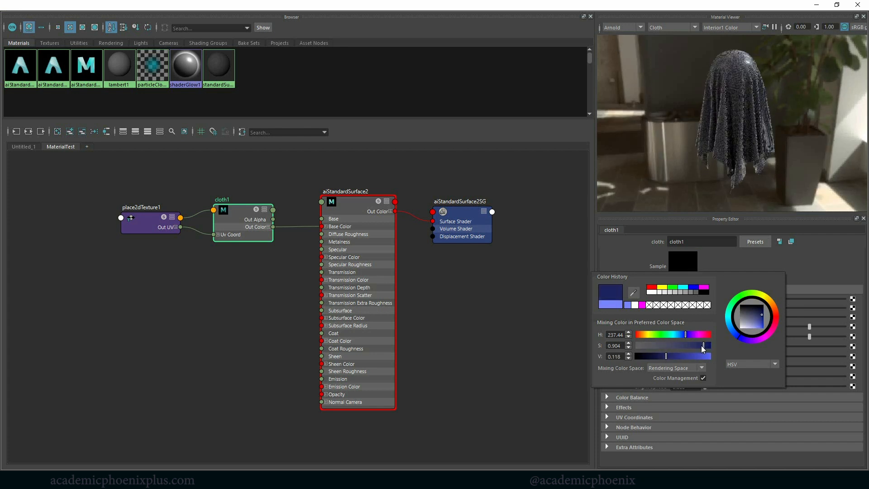
Set the V Color of cloth1 to a medium blue with saturation about 0.89 and value about 0.55
left_click(689, 318)
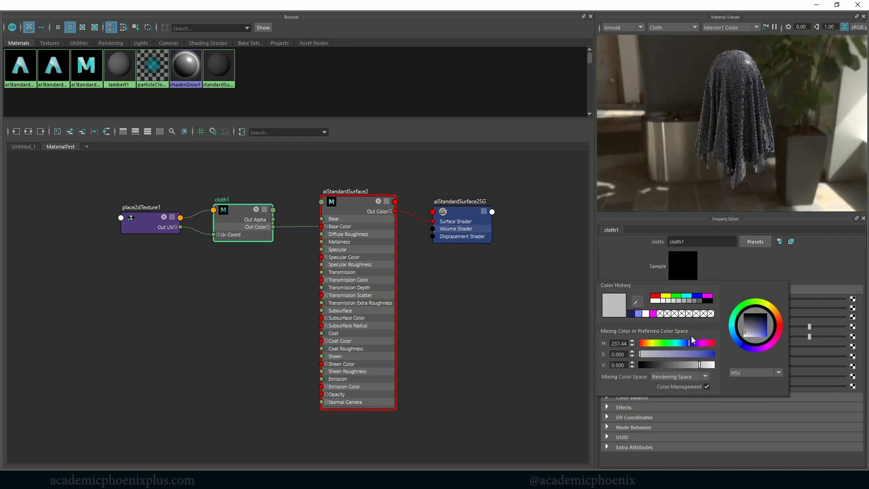
left_click(704, 355)
mouse_move(696, 364)
left_mouse_down()
mouse_move(653, 366)
mouse_move(698, 368)
left_mouse_up()
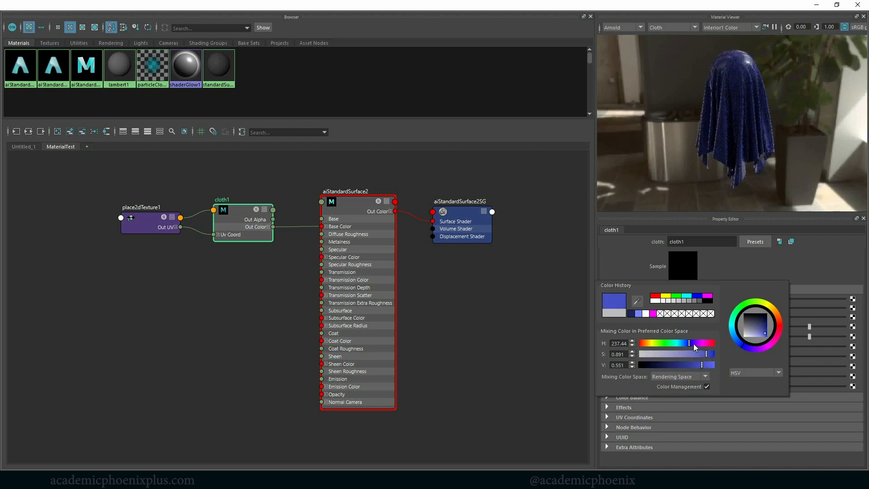
left_click_drag(691, 346, 684, 346)
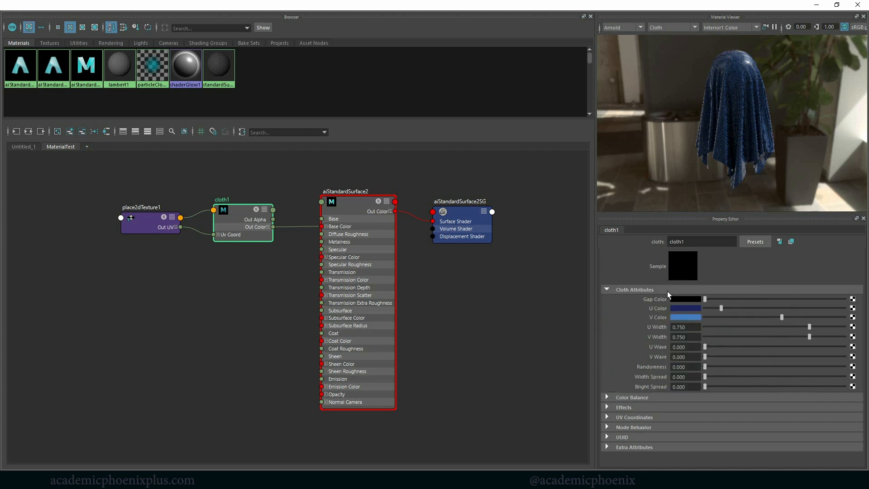
Lighten the Gap Color of cloth1 to grey and raise the specular roughness of aiStandardSurface2 to about 0.48
left_click(683, 308)
left_click_drag(705, 299, 733, 301)
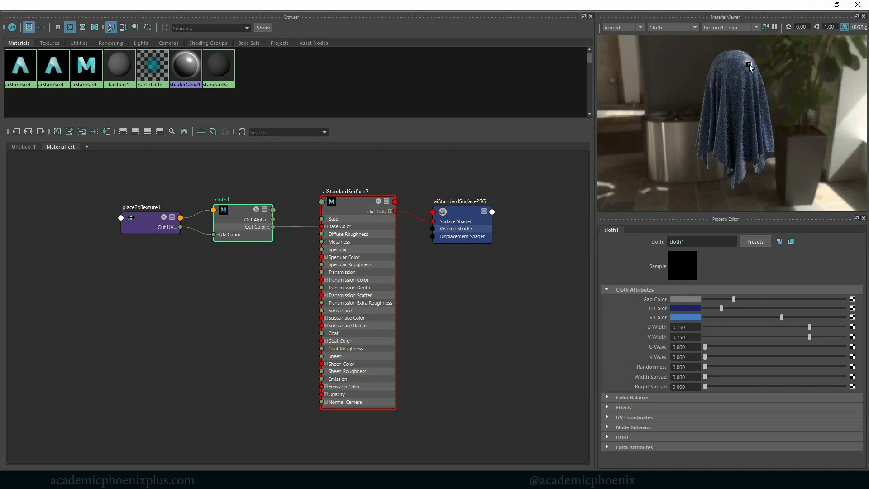
left_click(363, 205)
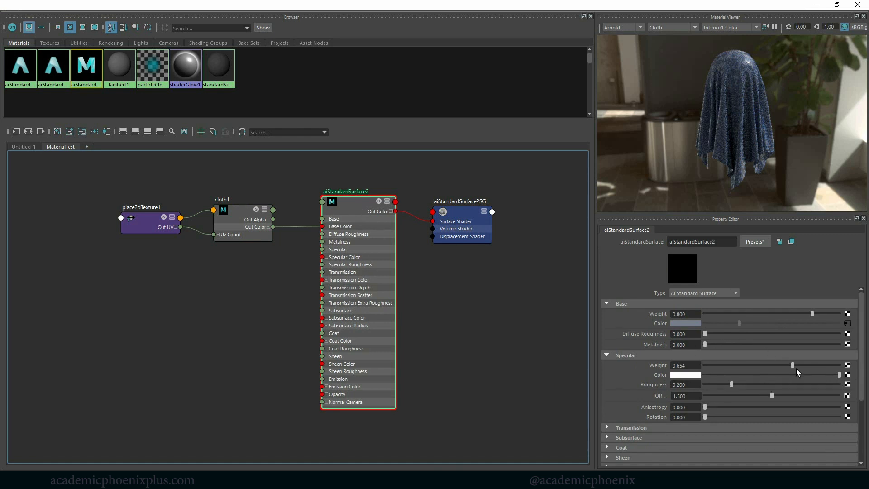
left_click_drag(741, 384, 767, 383)
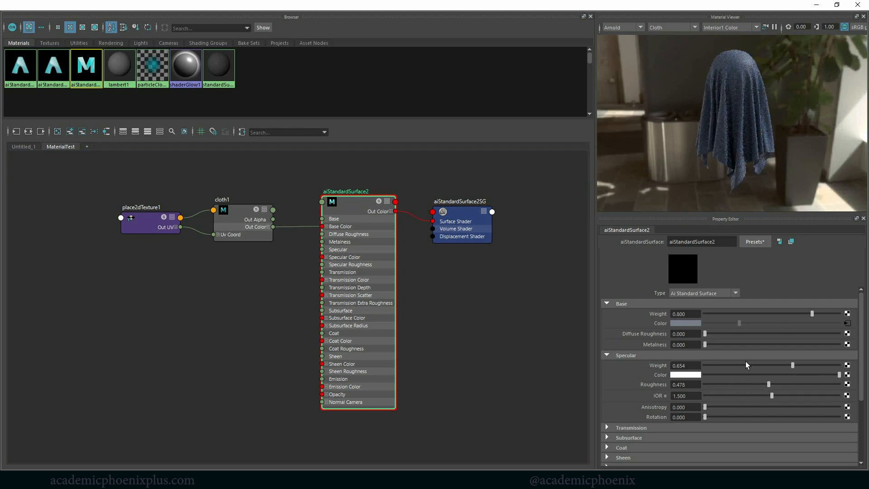
Set the sheen weight of aiStandardSurface2 to about 0.81 with the medium blue from the color history, and inspect the cloth preview
scroll(648, 419, "down", 5)
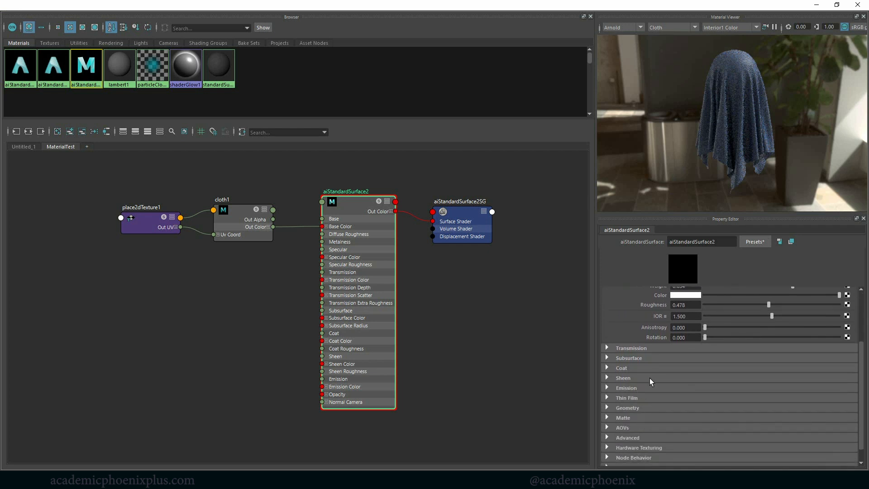
left_click(631, 378)
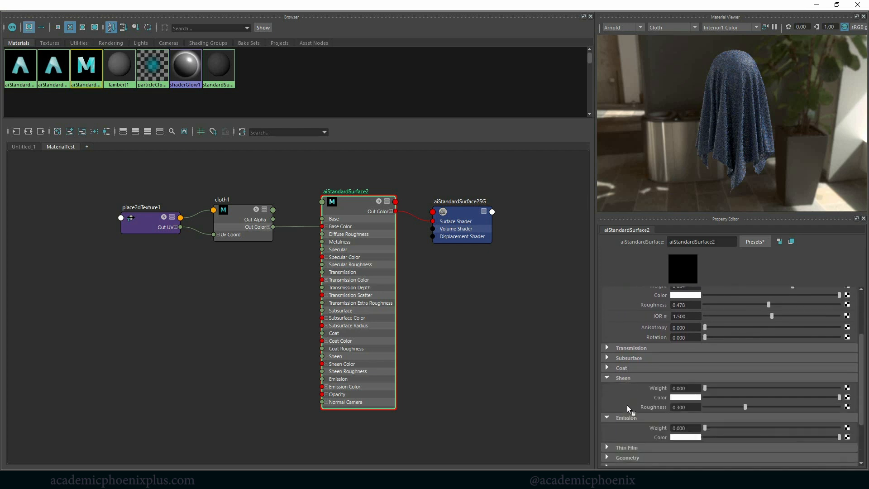
left_click_drag(723, 390, 833, 392)
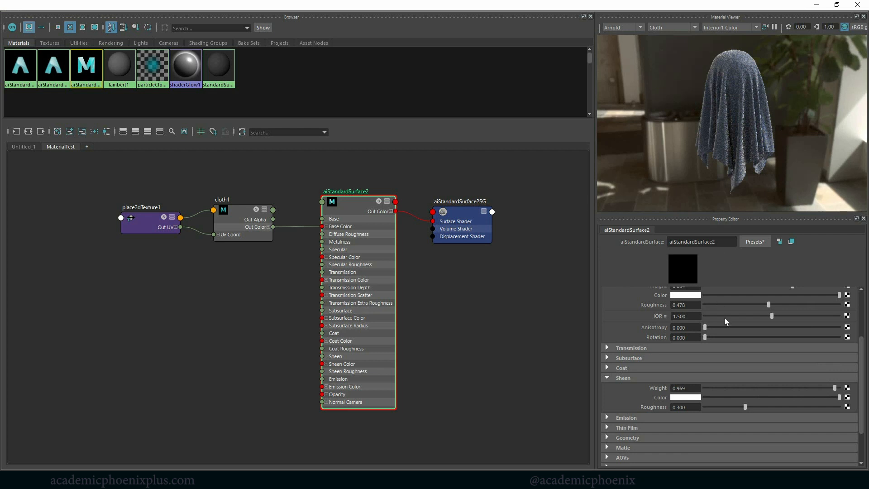
left_click(691, 398)
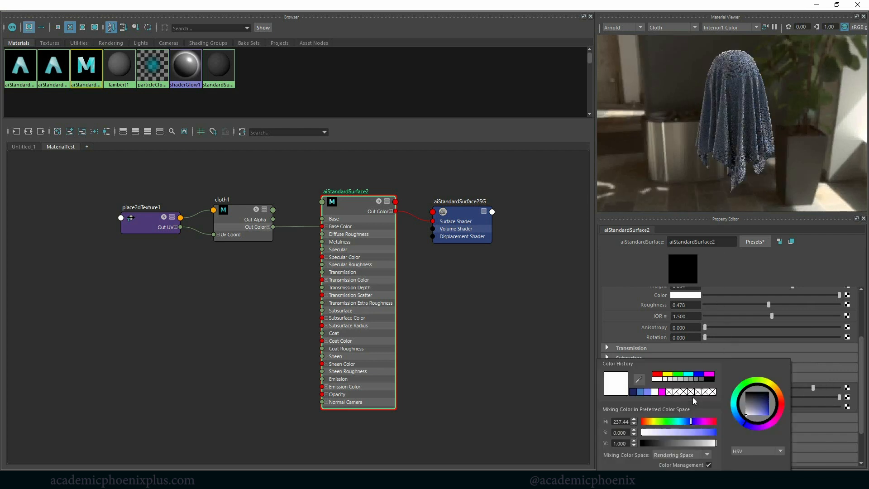
left_click(639, 392)
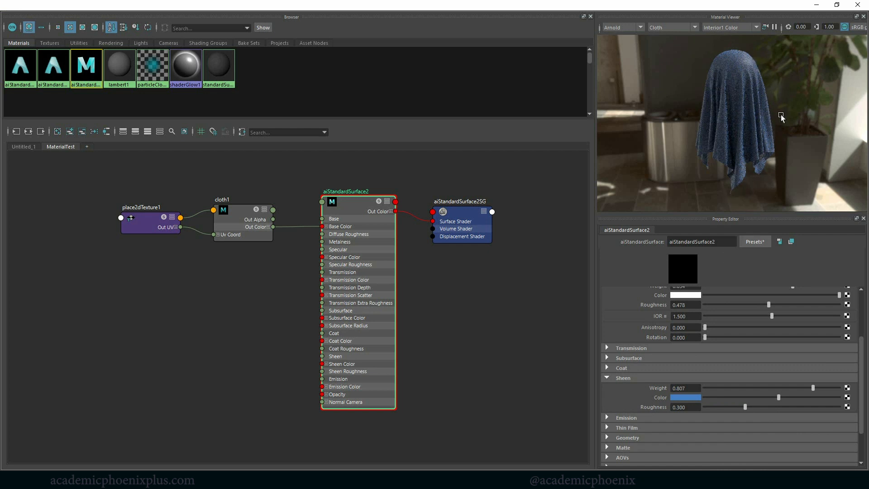
scroll(788, 178, "up", 3)
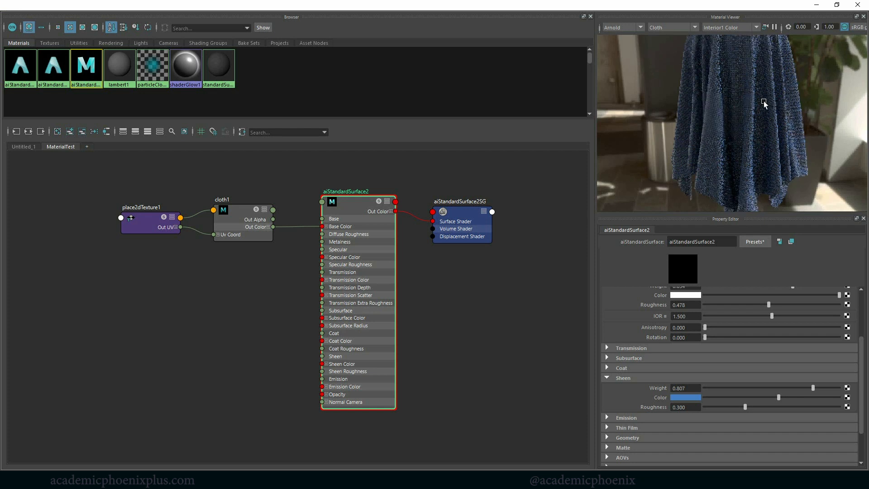
scroll(753, 102, "down", 3)
Add a File texture to the Bump Mapping attribute in the geometry settings of aiStandardSurface2
scroll(845, 430, "down", 3)
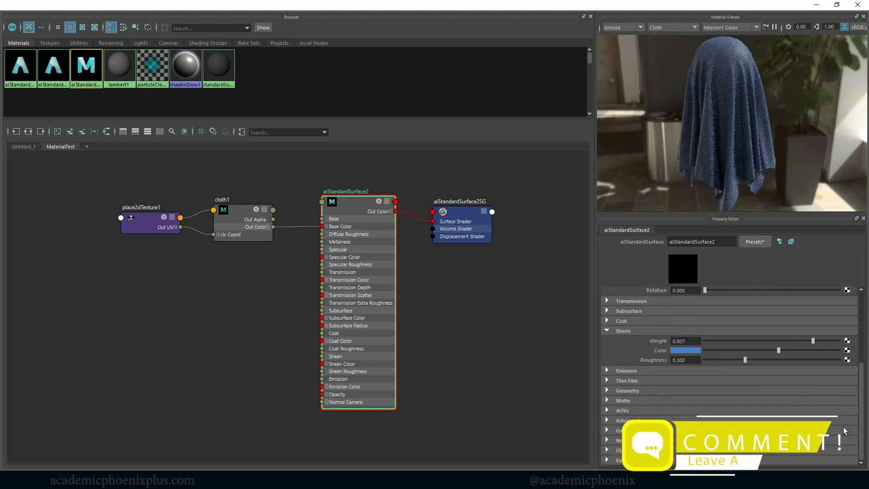
left_click(630, 391)
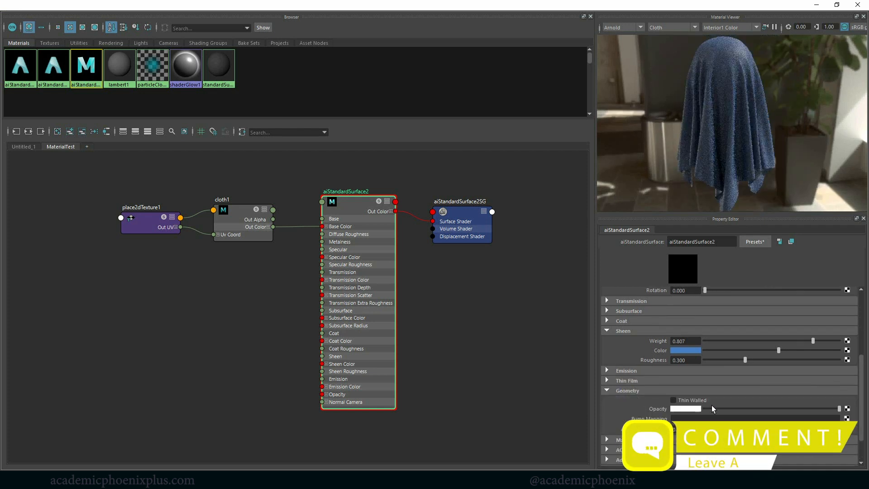
left_click(847, 418)
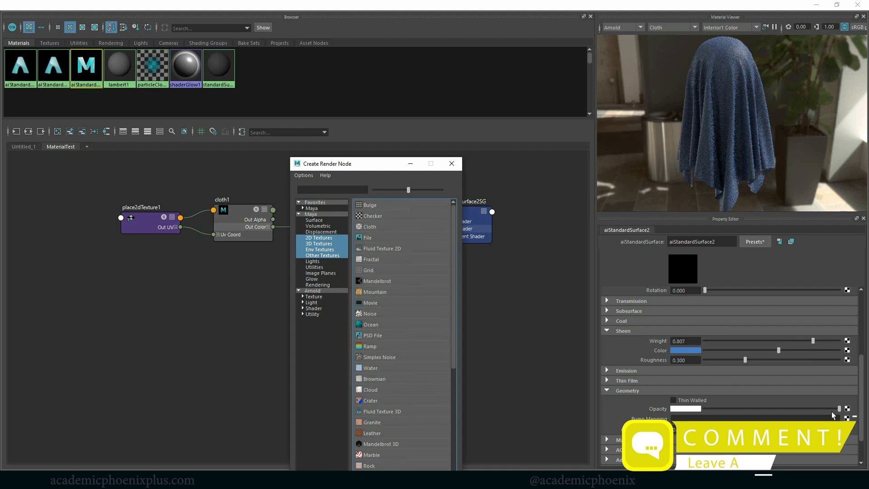
left_click(403, 237)
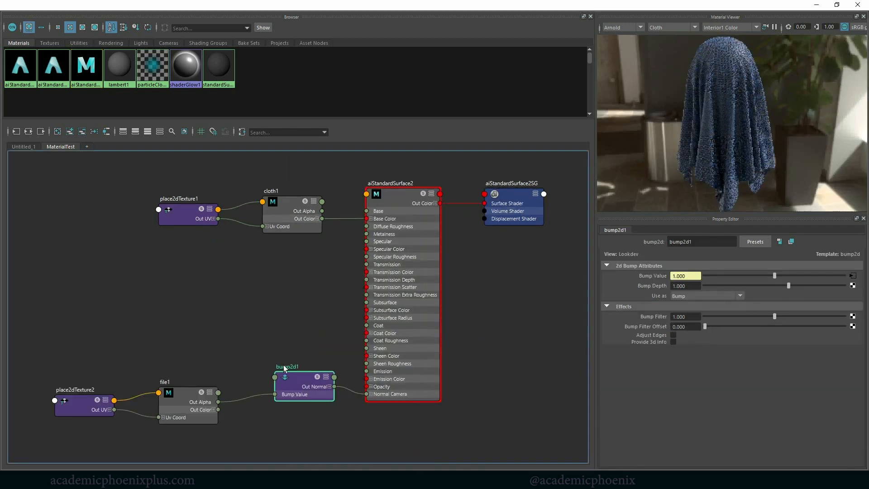
Delete the file1 and place2dTexture2 nodes from the graph, keeping bump2d1
left_click_drag(284, 369, 286, 365)
left_click_drag(46, 362, 213, 438)
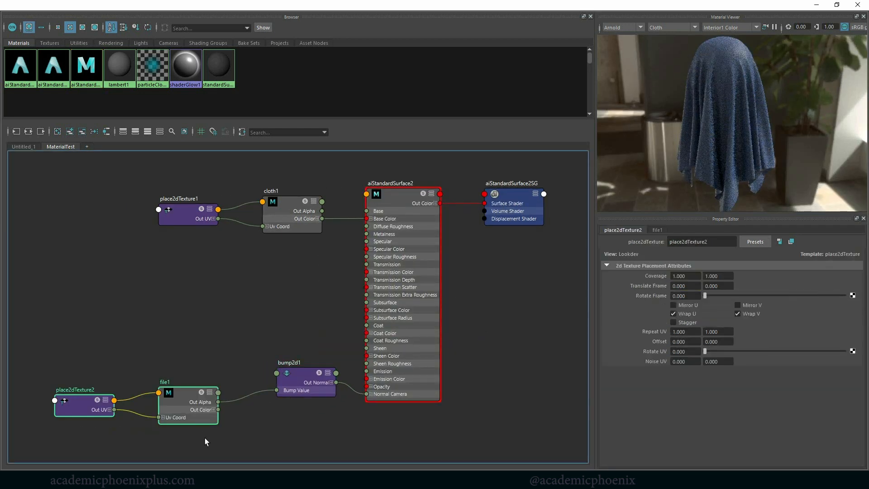
key("Delete")
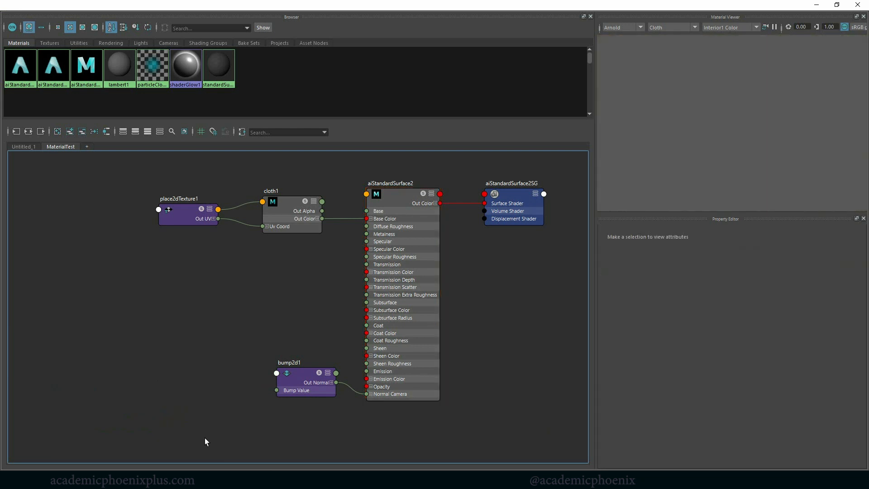
Connect the Out Color R output of cloth1 to the Bump Value of bump2d1 and preview aiStandardSurface2
left_click(317, 219)
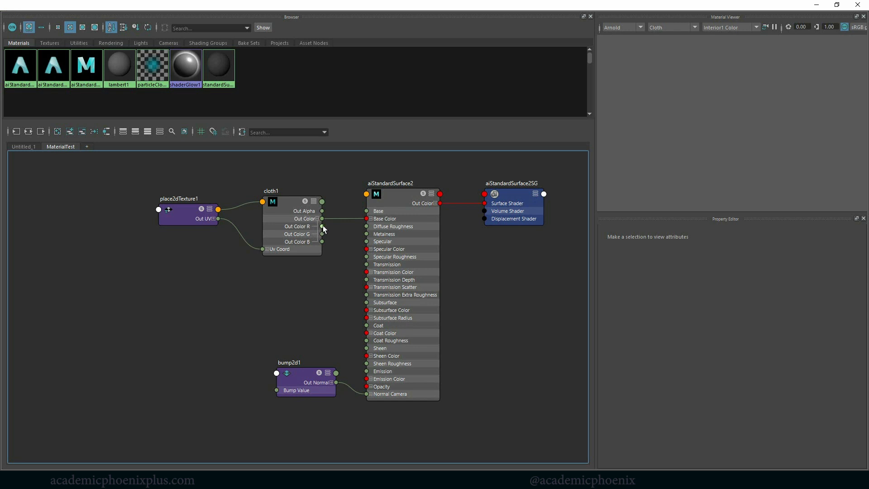
left_click_drag(277, 292, 283, 391)
left_click(395, 198)
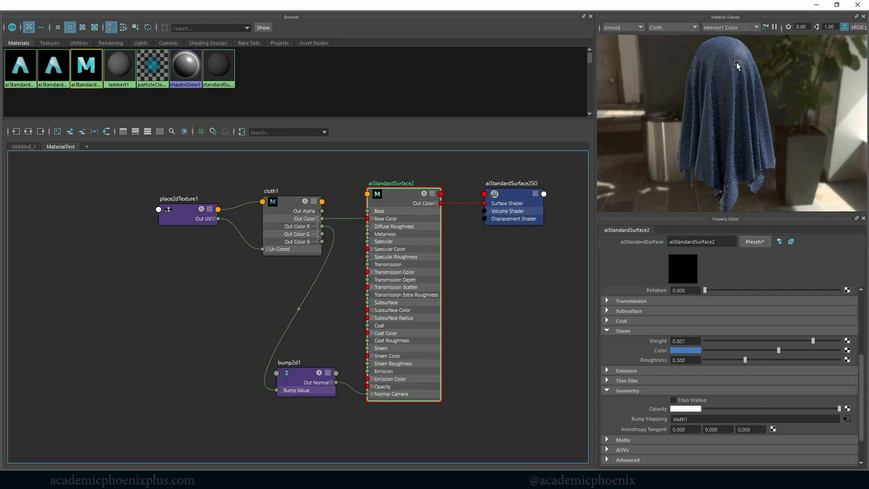
Set the Bump Depth of bump2d1 to 0.5
left_click(296, 381)
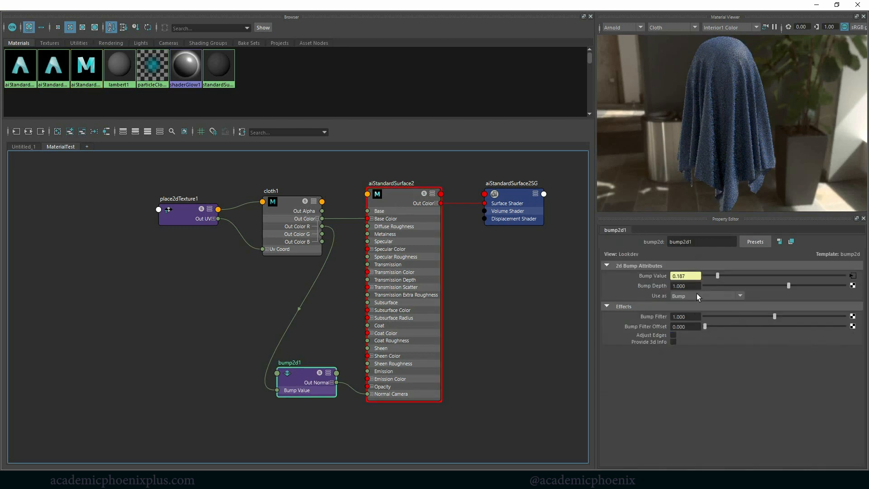
left_click_drag(688, 286, 653, 286)
type("0.5")
key("Return")
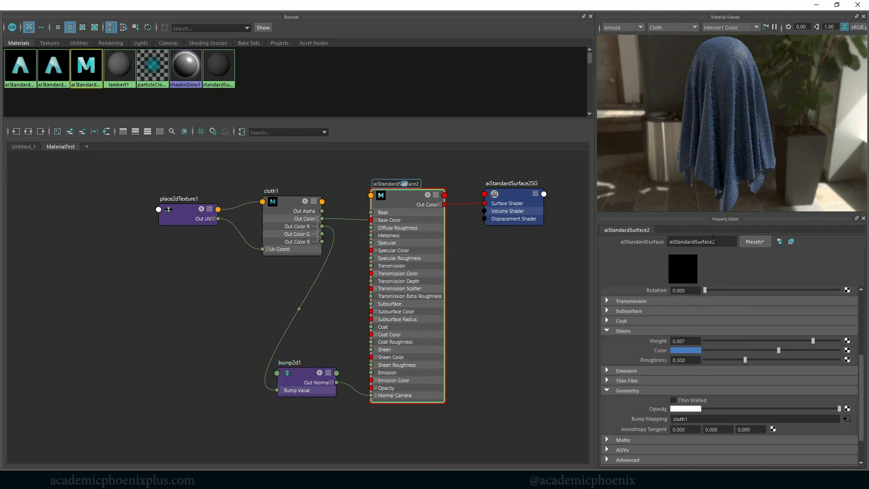
Rename aiStandardSurface2 to cloth_shader and pause the material preview
double_click(693, 242)
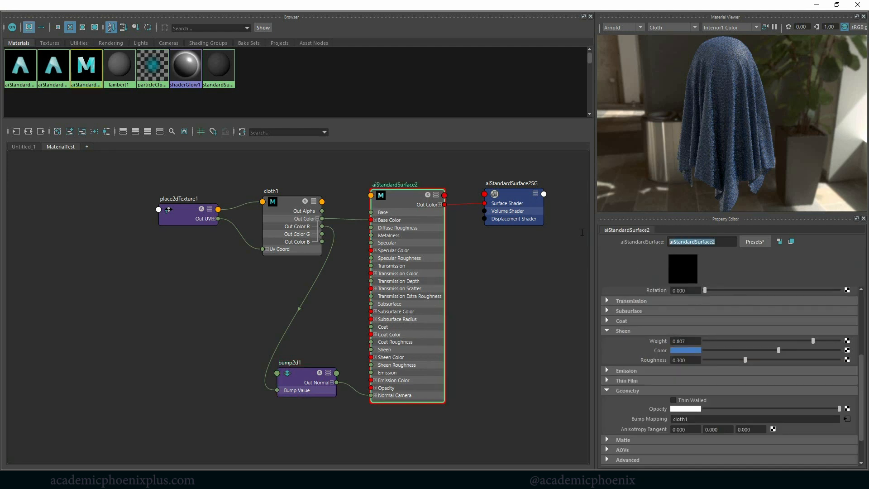
type("cloths")
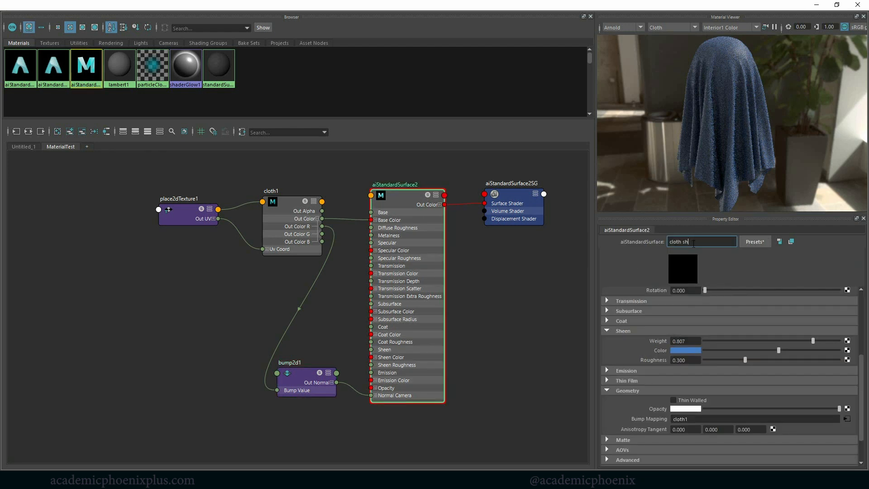
key("Return")
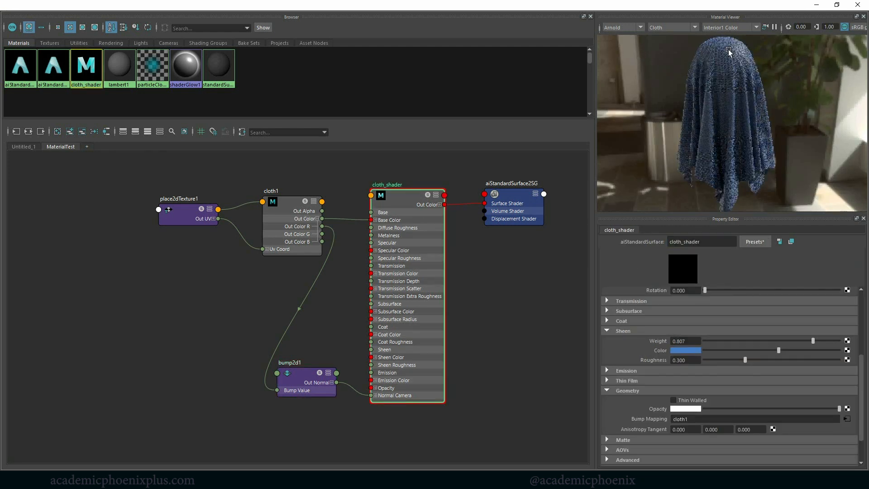
left_click(775, 27)
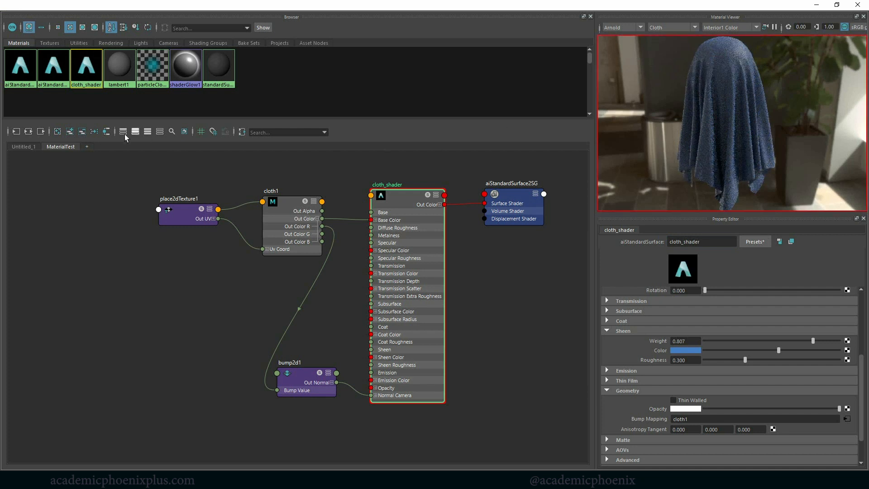
Compare the scene's texture and material listings in the browser and select the cloth1 texture
left_click(50, 43)
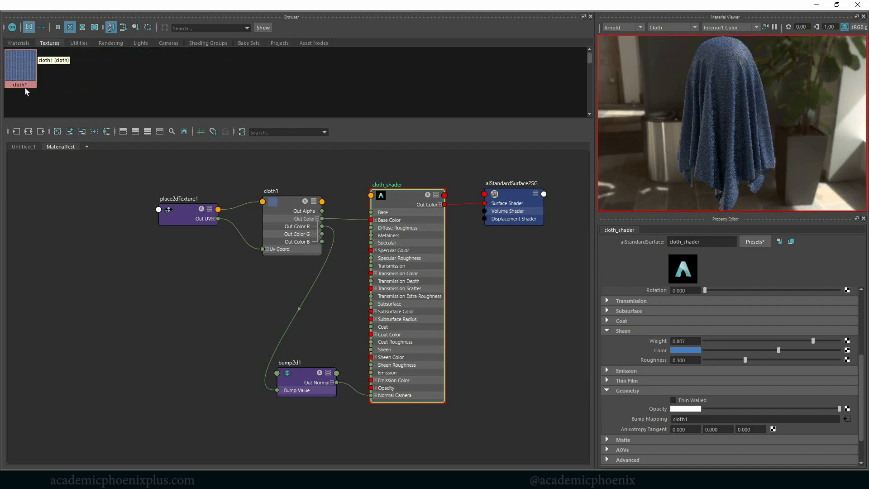
left_click(26, 44)
left_click(49, 43)
left_click(21, 57)
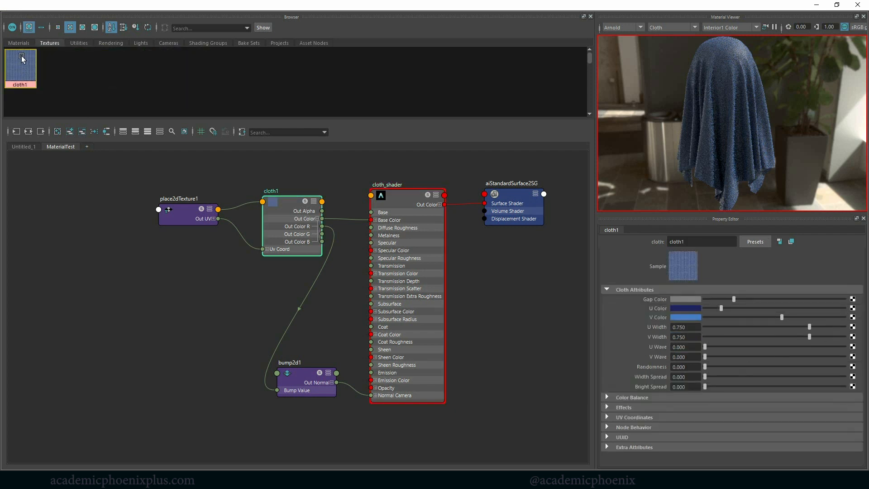
Create an aiNoise texture node in the graph and place it beside place2dTexture1
left_click(90, 210)
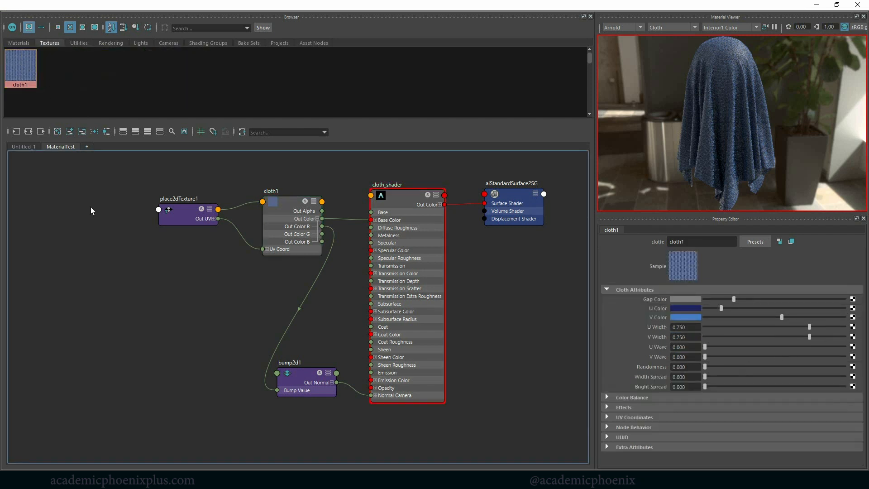
key("Tab")
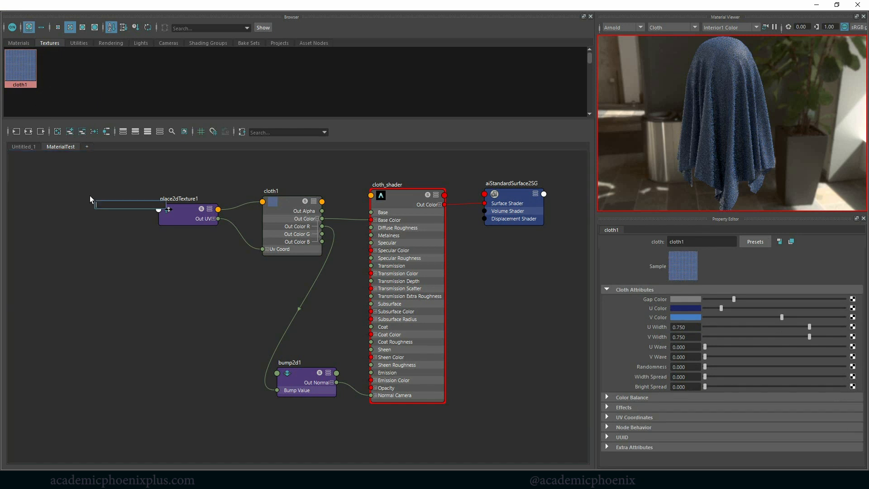
type("aino")
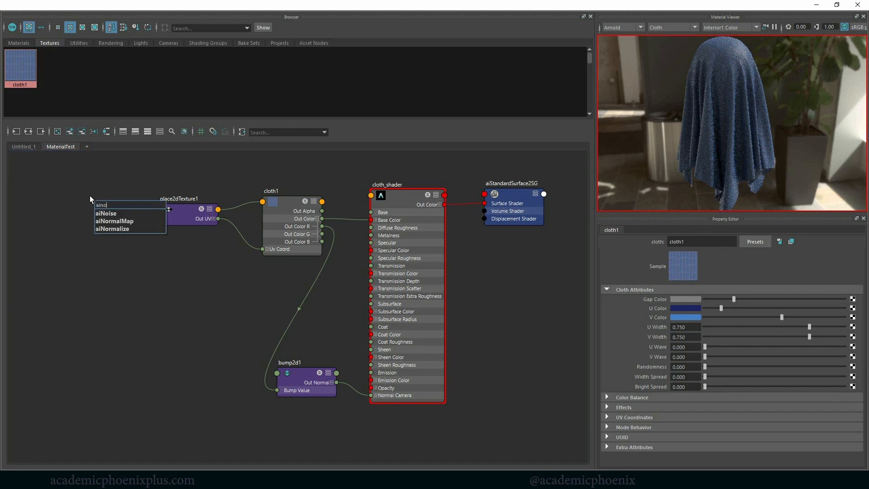
key("Down")
key("Return")
left_click_drag(124, 213, 75, 214)
Regraph the input and output connections of cloth_shader so only its connected nodes are shown
left_click(412, 202)
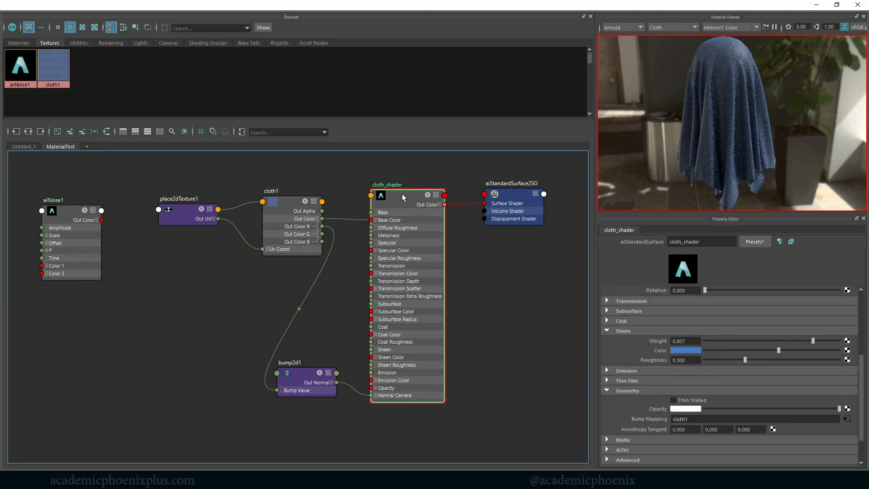
left_click(29, 132)
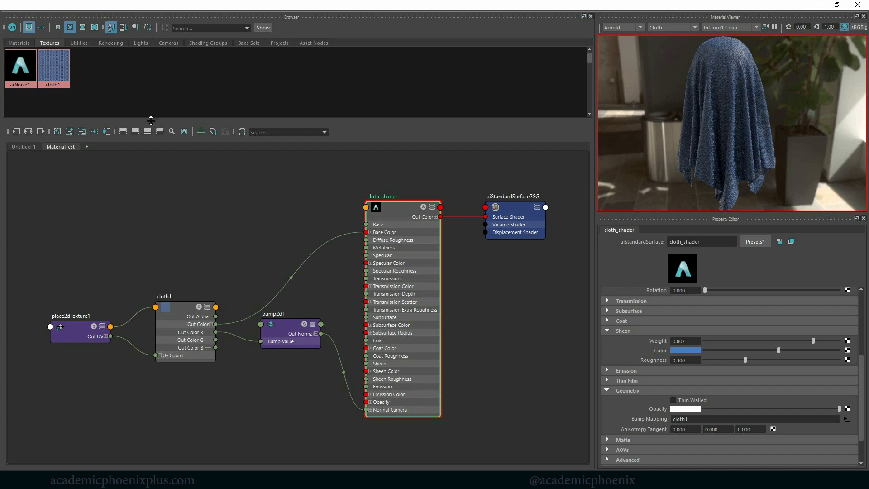
Look through the scene's materials, textures and utilities in the browser, and select the place2dTexture1 and bump2d1 utilities
left_click(21, 44)
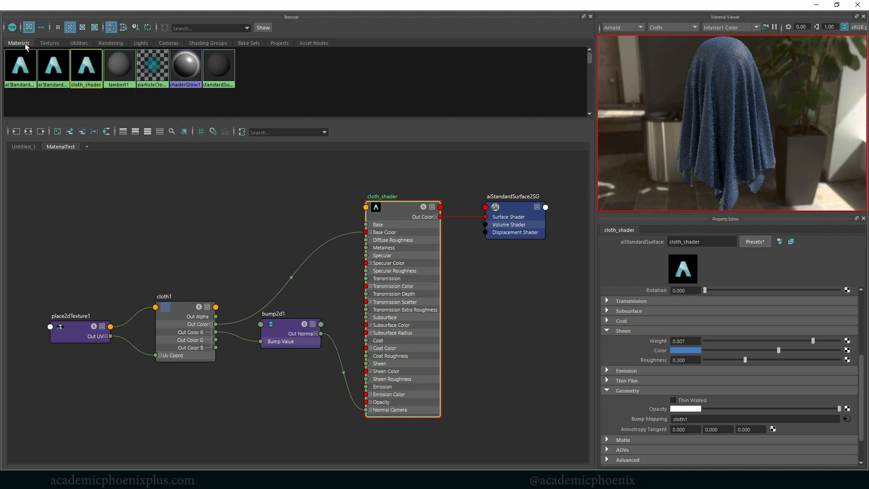
left_click(48, 45)
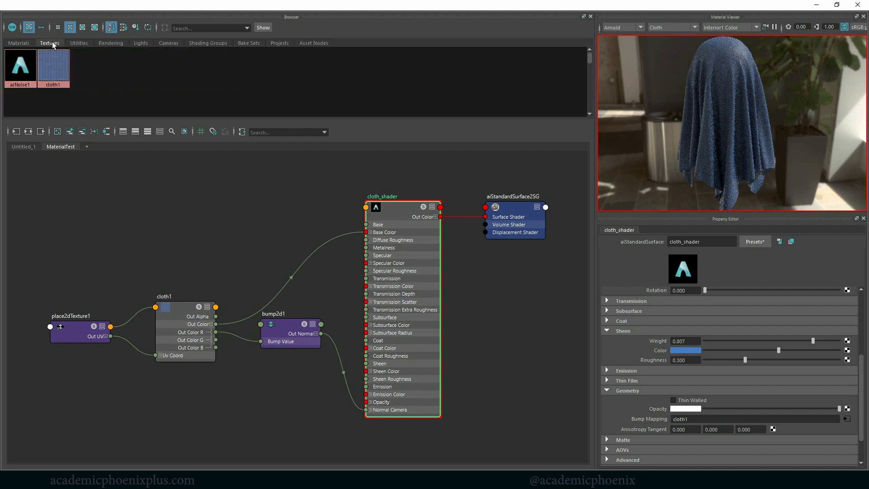
left_click(78, 43)
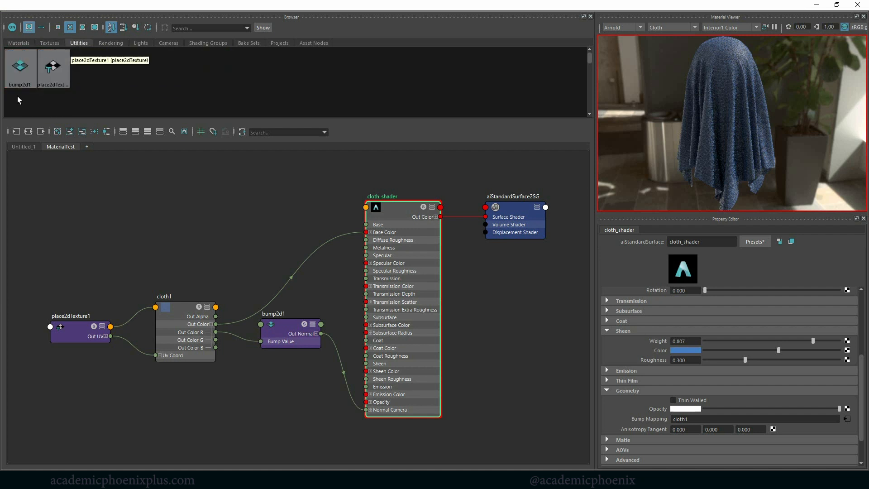
left_click(60, 76)
left_click(19, 68)
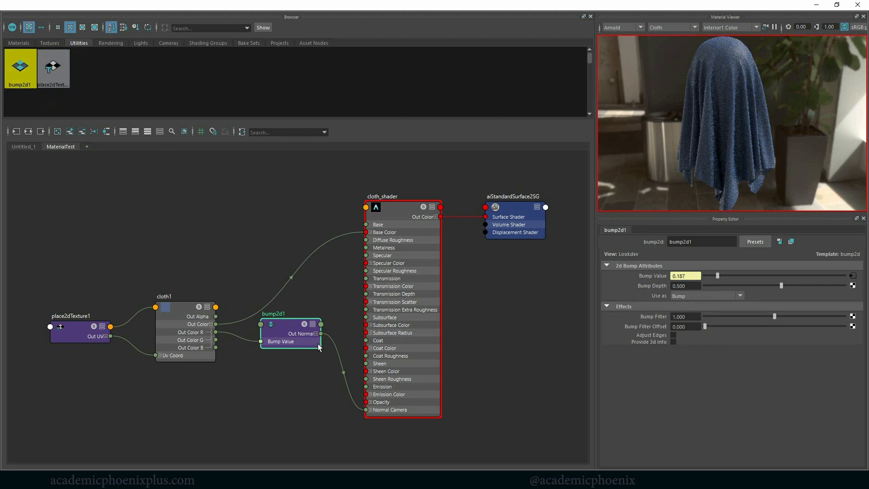
Rename the bump2d1 node as cloth_shader_bump2d, reusing the cloth_shader name as its prefix
double_click(392, 197)
key("ctrl+c")
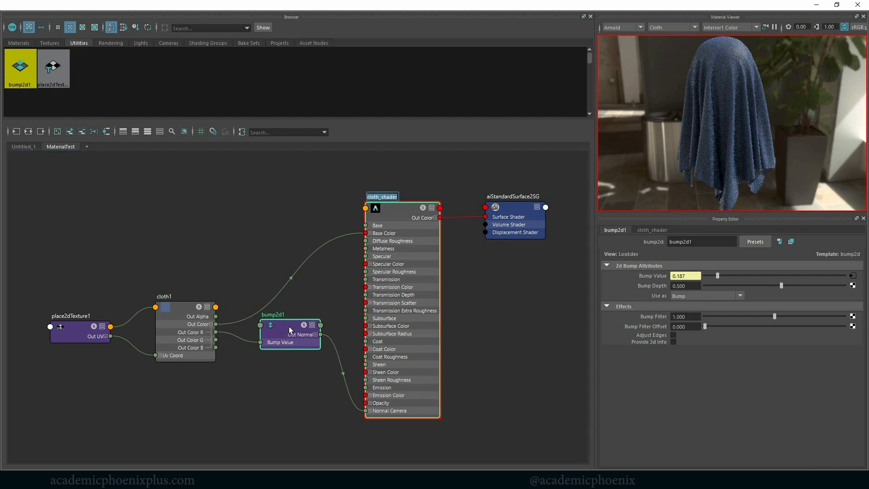
left_click(546, 311)
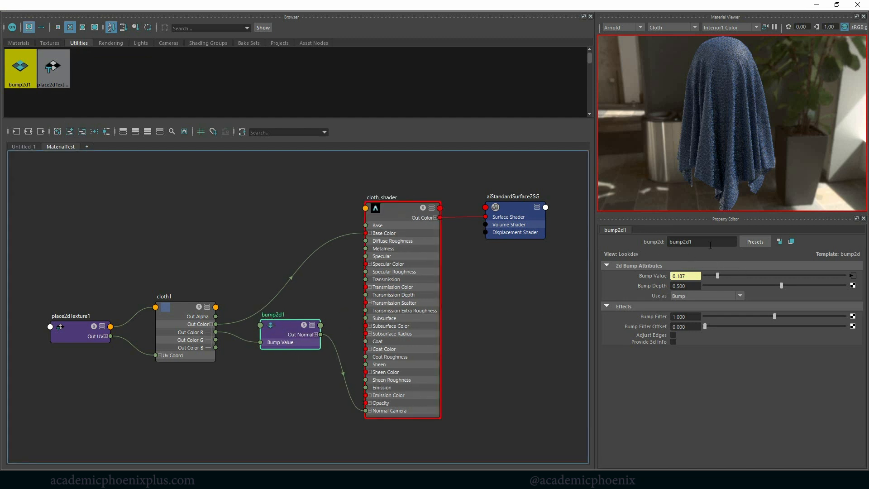
left_click(713, 243)
key("Home")
key("ctrl+v")
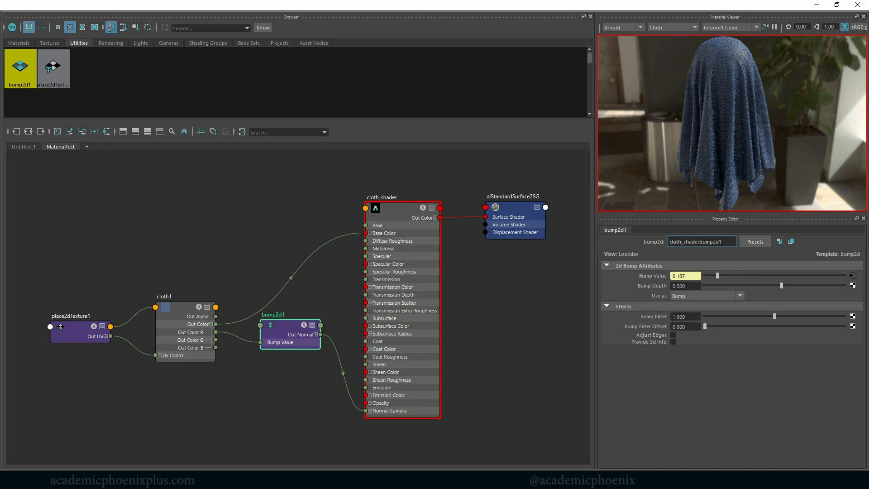
type("_")
key("Return")
Rename the place2dTexture1 node as cloth_shader_place2dTexture1
left_click(66, 324)
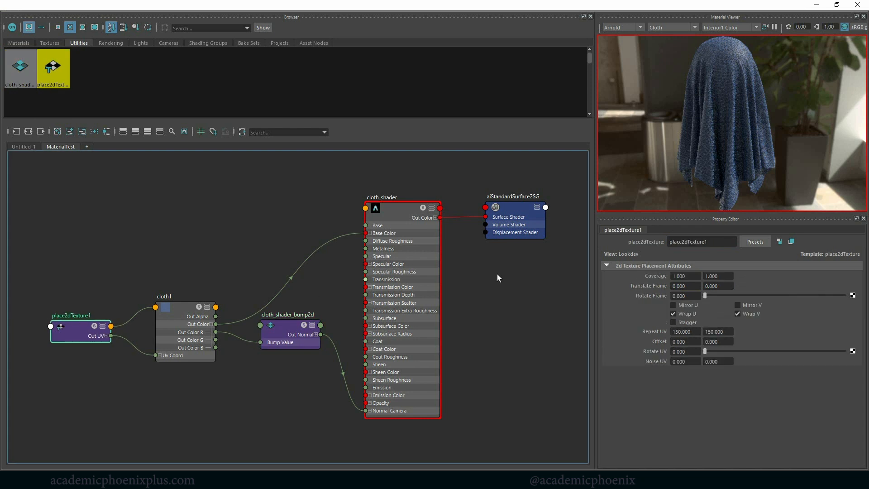
left_click(669, 242)
key("ctrl+v")
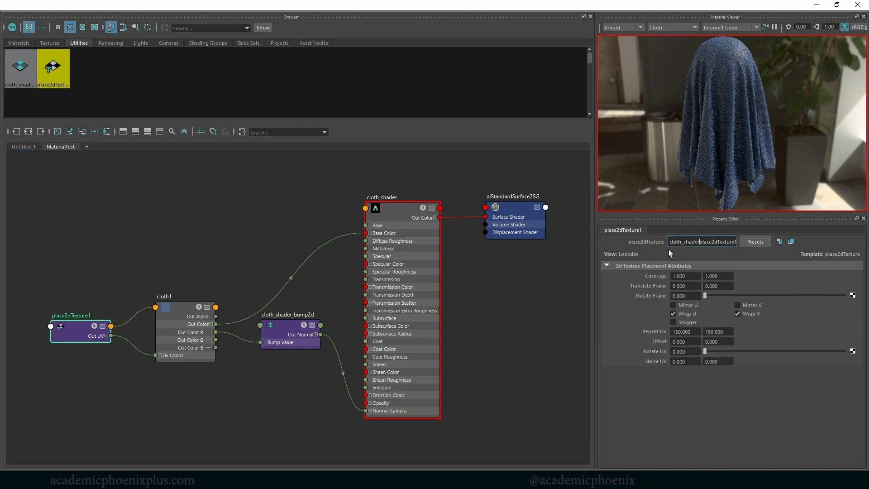
type("_")
key("Return")
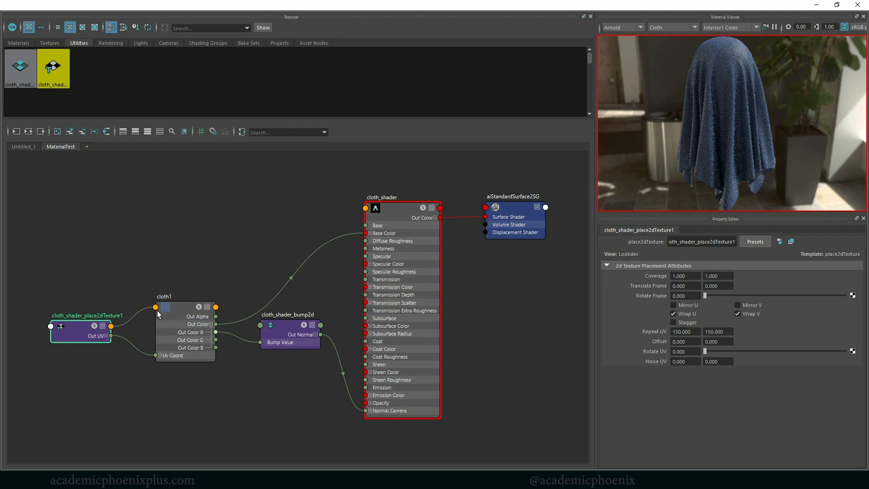
Rename the aiStandardSurface2SG shading group as cloth_shader_aiStandardSurface2SG
left_click(520, 211)
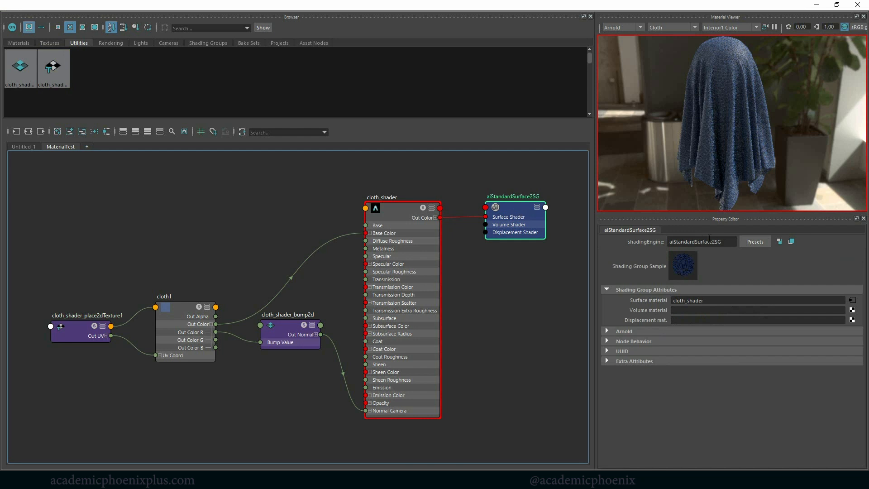
left_click(730, 240)
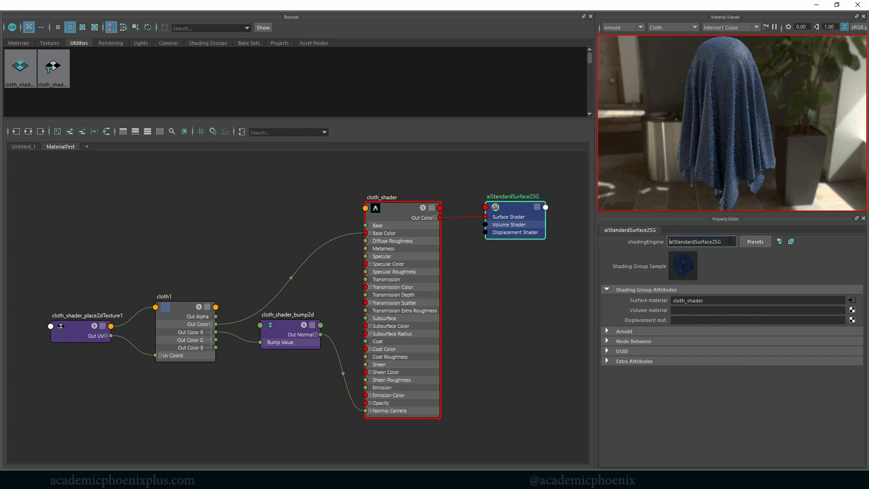
key("ctrl+v")
type("_")
key("Return")
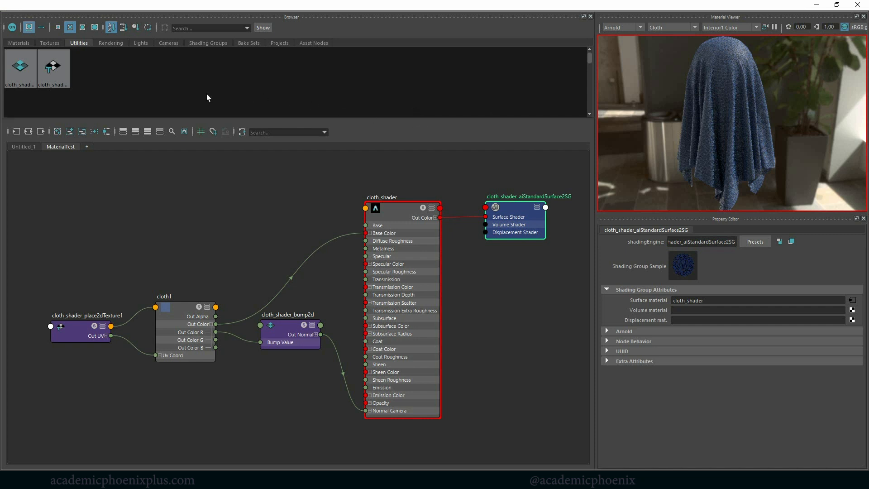
Look through the browser's rendering, light, camera and shading group listings, and inspect several shading groups including the cloth shader's
left_click(111, 44)
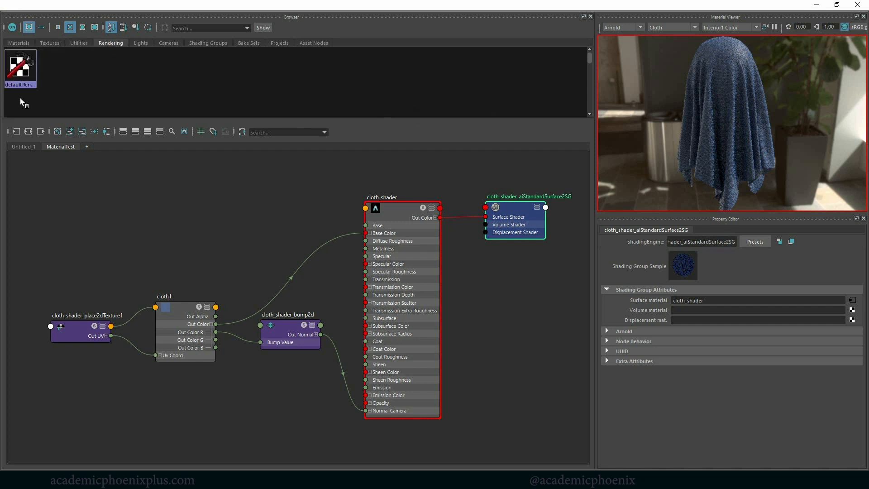
left_click(141, 43)
left_click(163, 44)
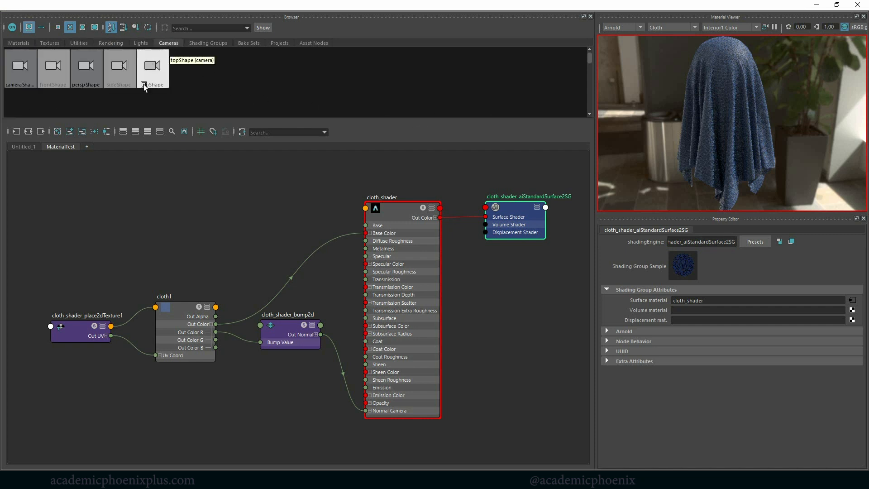
left_click(208, 43)
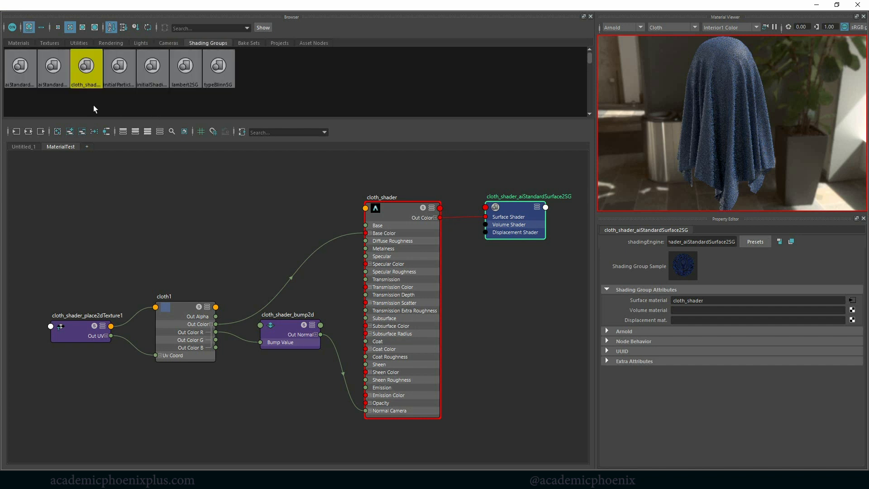
left_click(20, 81)
left_click(54, 78)
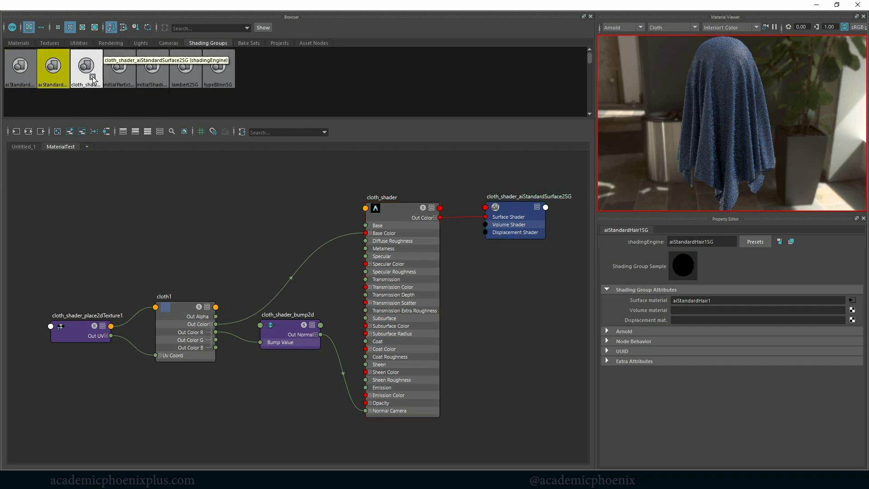
left_click(93, 80)
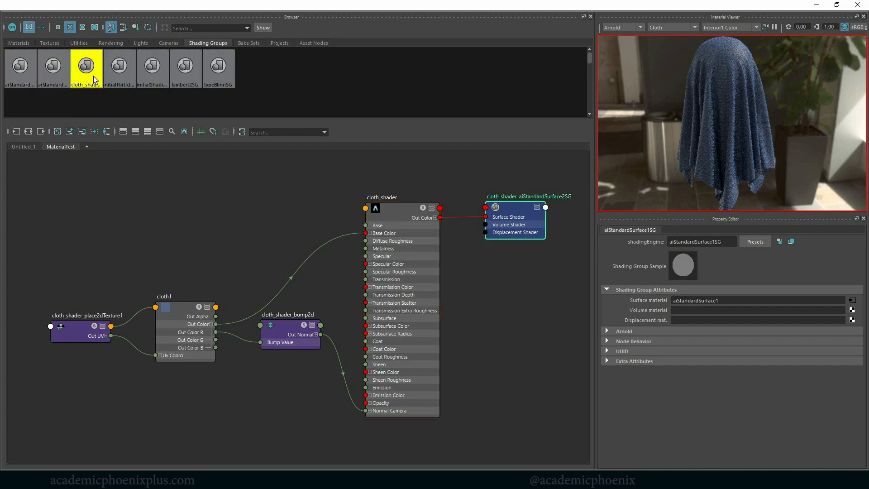
left_click(152, 79)
left_click(190, 81)
left_click(26, 98)
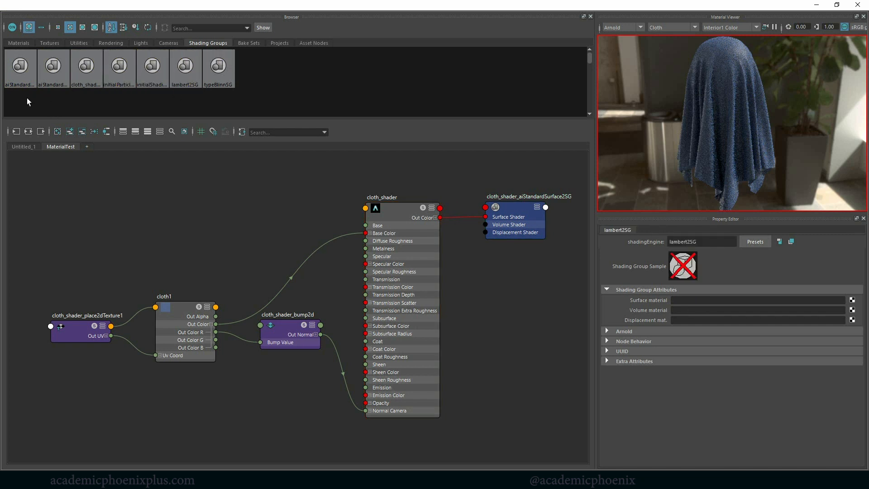
left_click(85, 83)
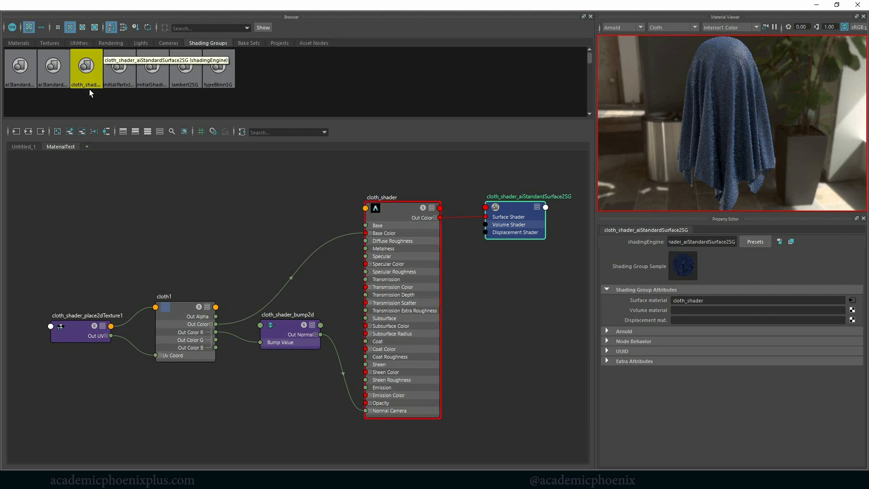
Look through the browser's bake set, project and asset node listings, return to the materials and clear the selection
left_click(256, 44)
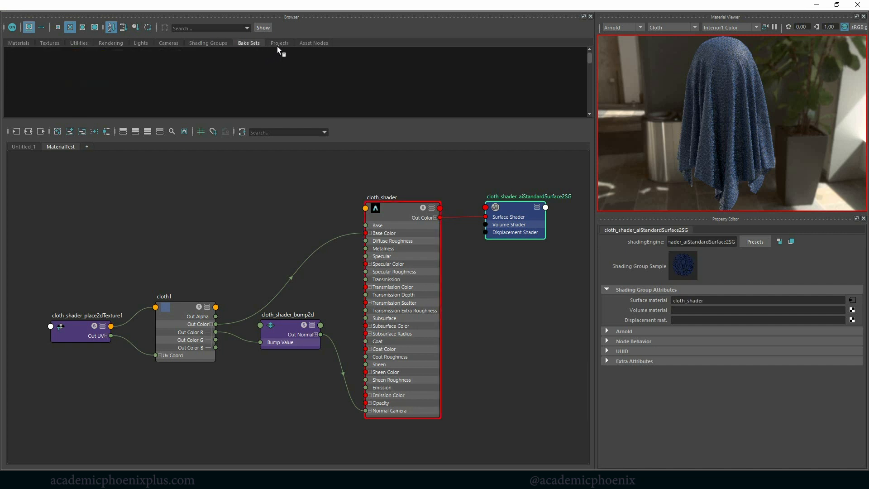
left_click(277, 42)
left_click(304, 42)
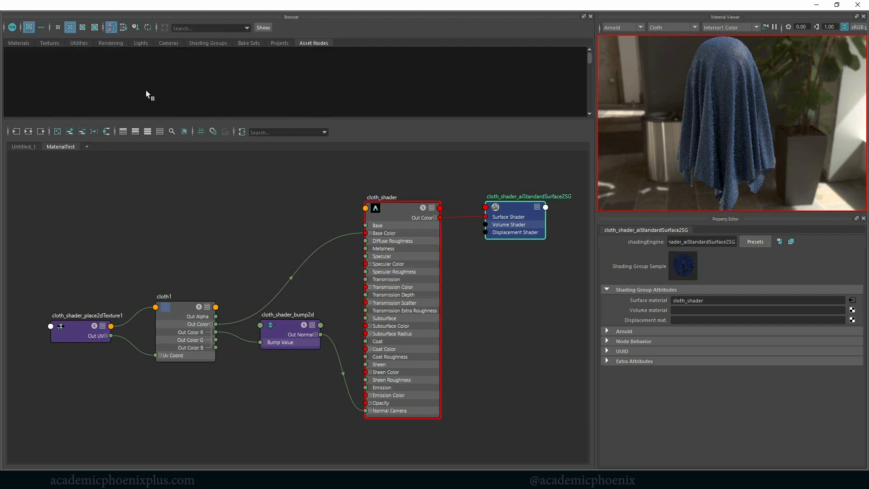
left_click(18, 43)
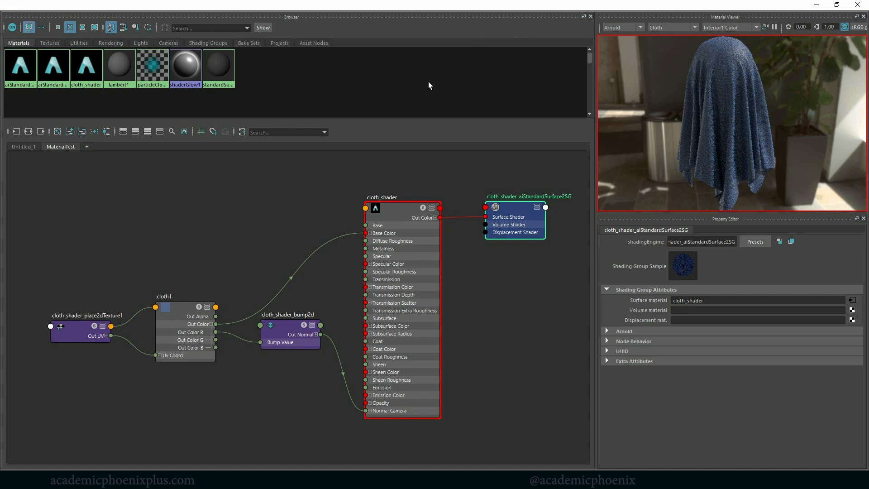
left_click(459, 80)
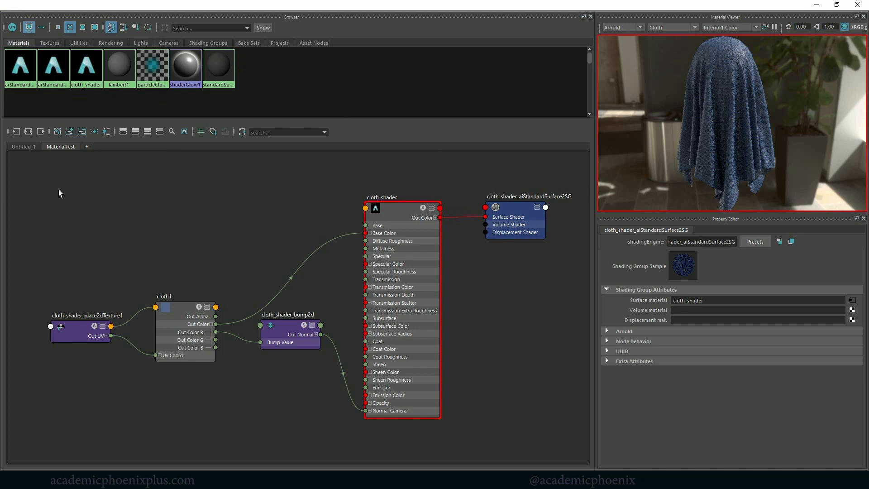
left_click_drag(59, 189, 346, 217)
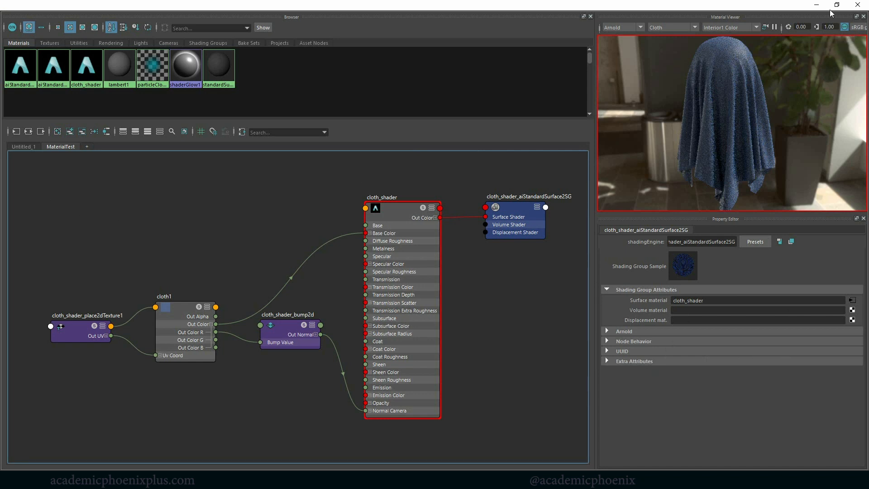
Move the Hypershade aside to uncover the scene and assign the existing cloth_shader material to the bishop
left_click_drag(736, 6, 483, 219)
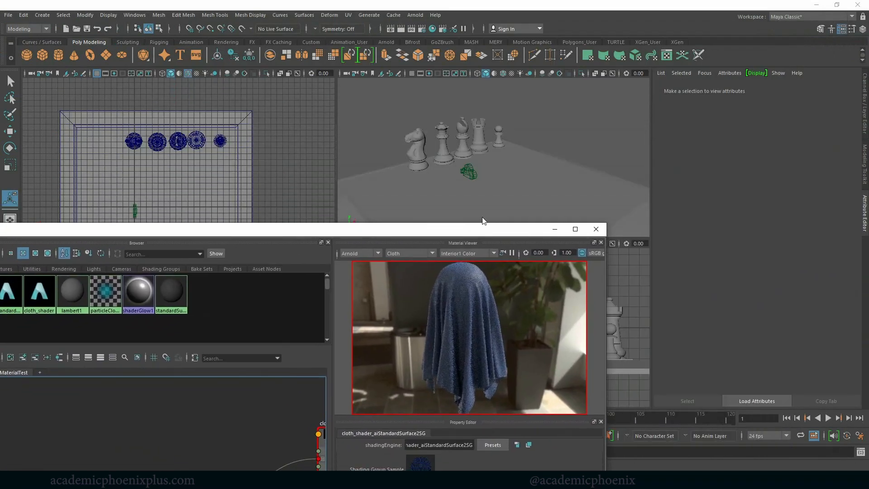
left_click(461, 134)
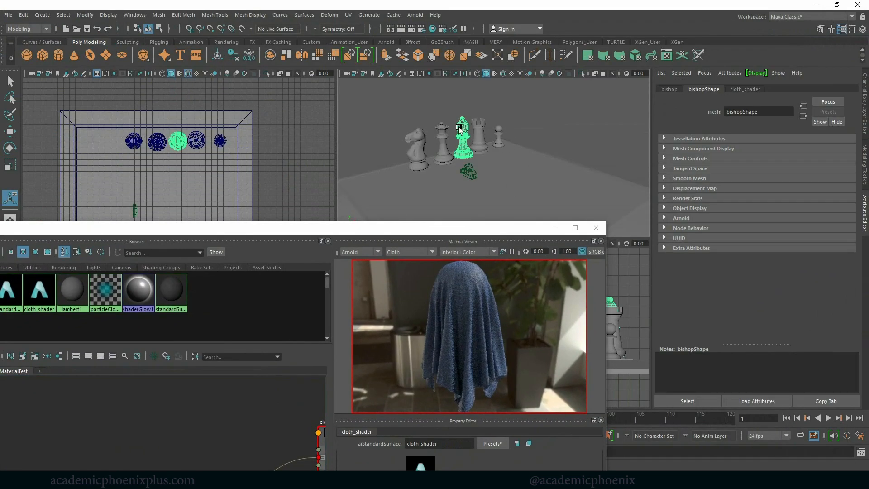
right_click_drag(462, 127, 544, 398)
Maximize the perspective view on the bishop with textured display, and minimize the Hypershade
key("space")
key("f")
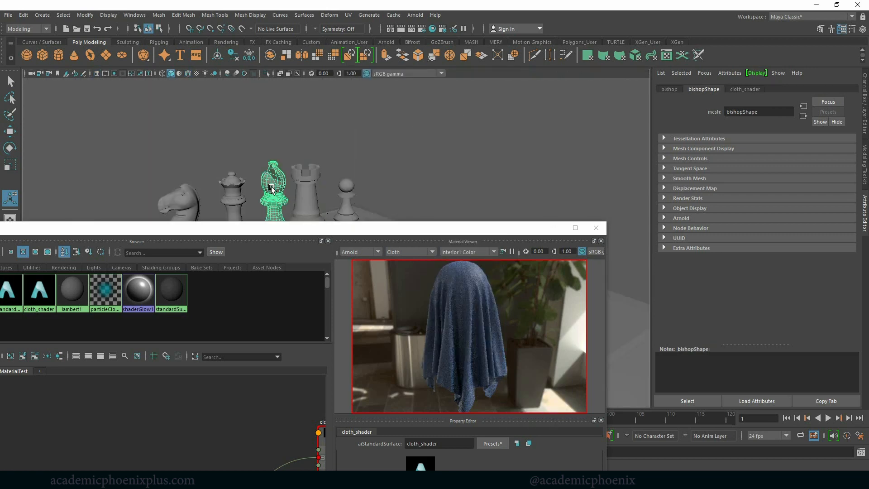
key("6")
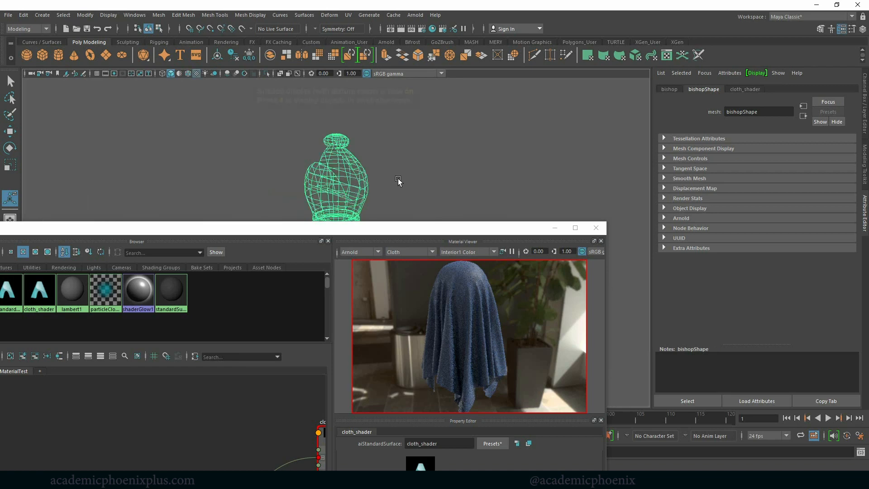
left_click(549, 228)
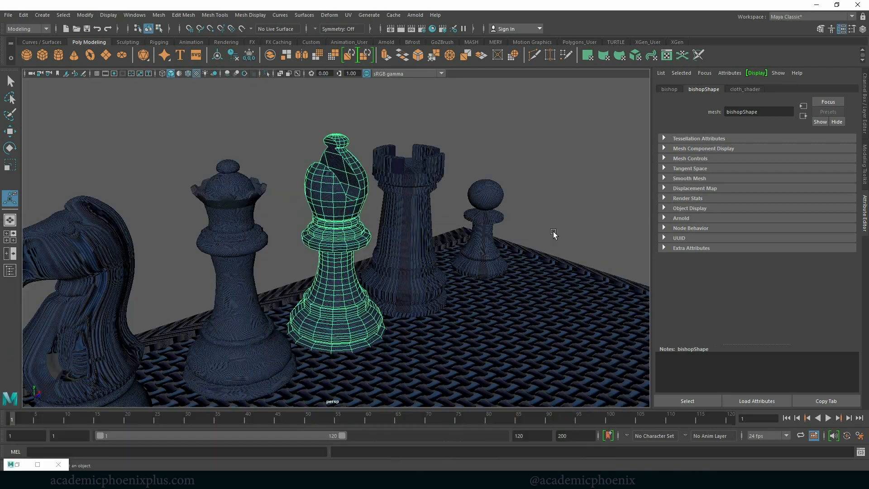
Assign the existing aiStandardSurface1 material to the queen, knight, rook, pawn and chess board together
right_click_drag(511, 197, 382, 186, "alt")
left_click_drag(384, 190, 477, 171, "alt")
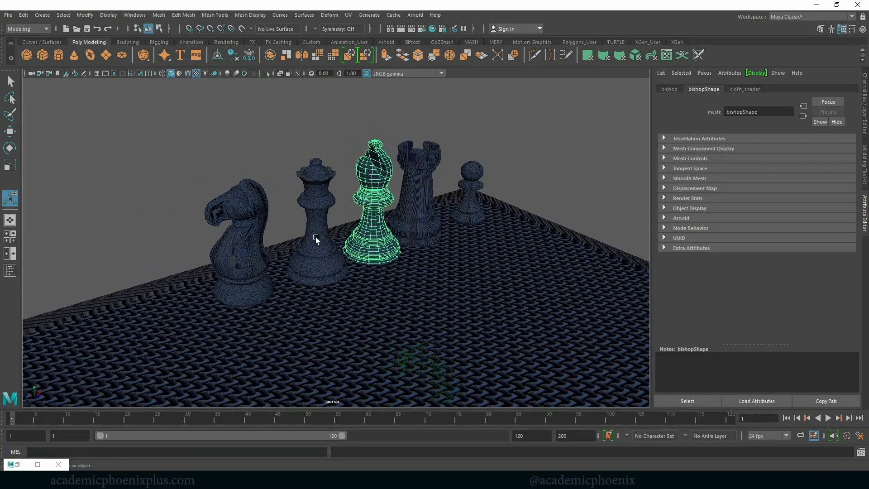
left_click(320, 240)
left_click(233, 271, "shift")
left_click(417, 221, "shift")
left_click(471, 213, "shift")
left_click(481, 255)
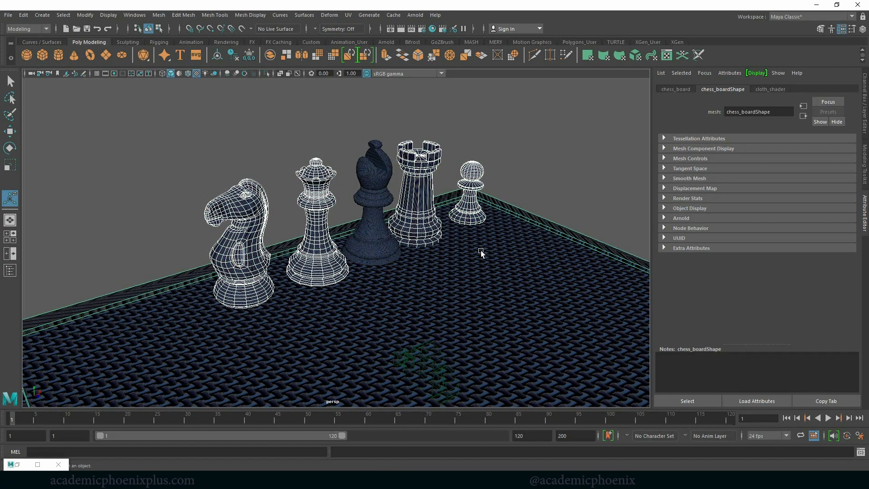
right_click(438, 231)
mouse_move(470, 470)
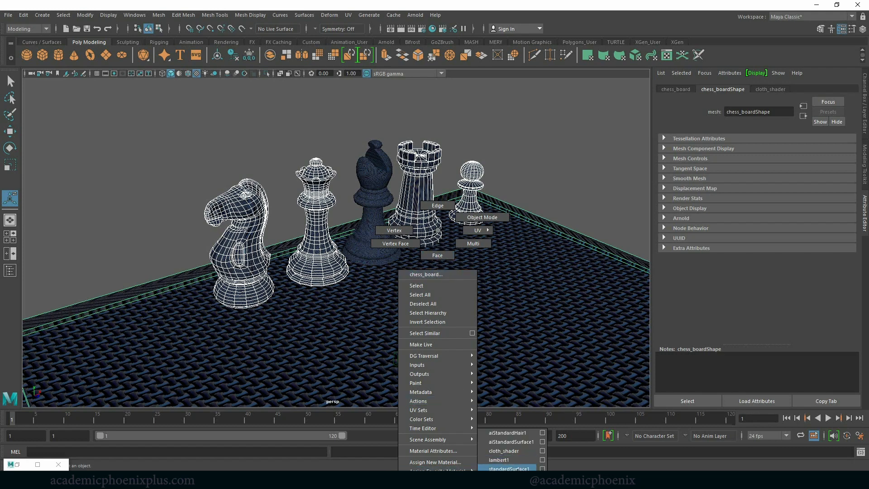
left_click(511, 442)
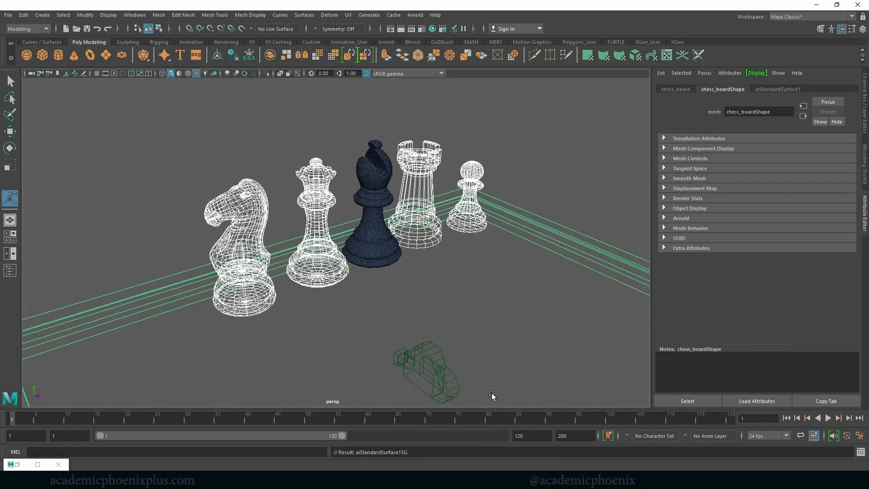
Turn on wireframe on shaded in the perspective view so all chess pieces show their edges, with nothing selected
left_click(597, 175)
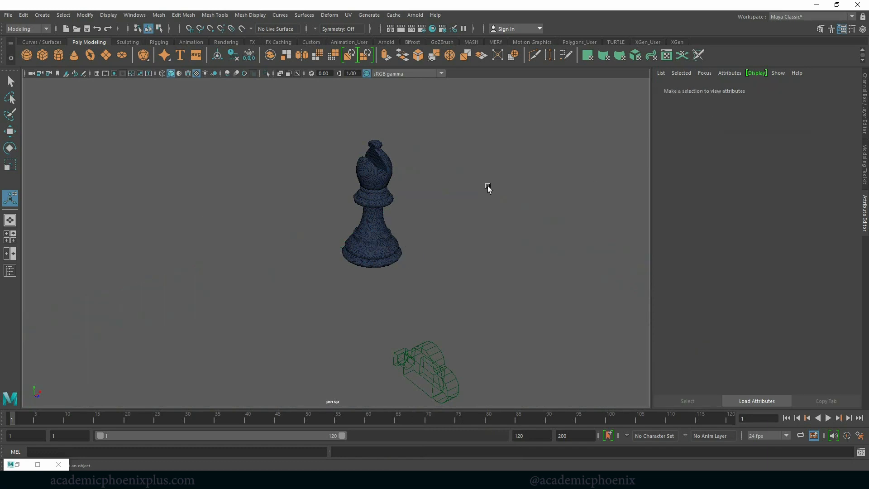
left_click(374, 224)
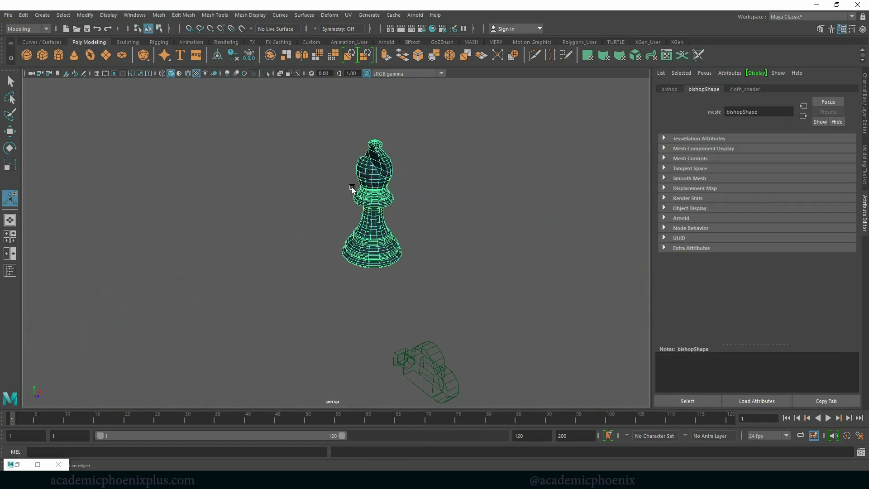
left_click(189, 75)
left_click(267, 155)
mouse_move(475, 208)
left_mouse_down("alt")
mouse_move(444, 208)
mouse_move(479, 202)
mouse_move(473, 206)
left_mouse_up("alt")
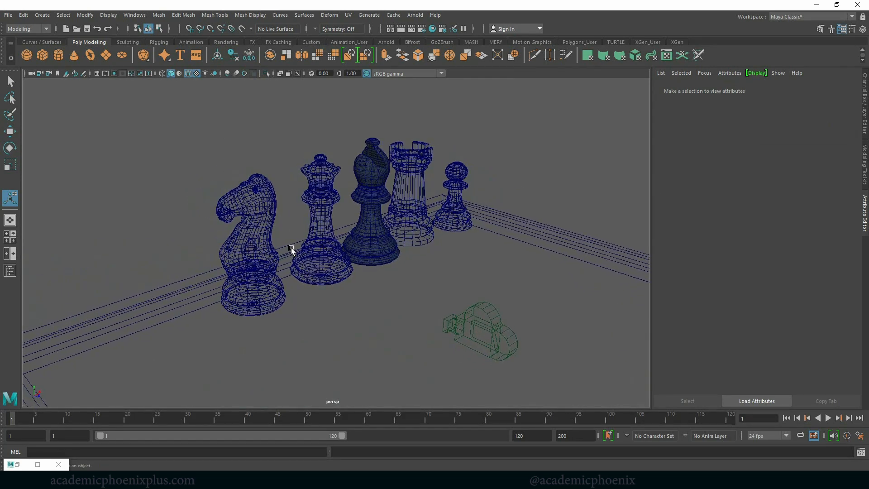
Rename the queen's aiStandardSurface1 material as Glass_aiStandardSurface1
left_click(320, 243)
left_click(796, 90)
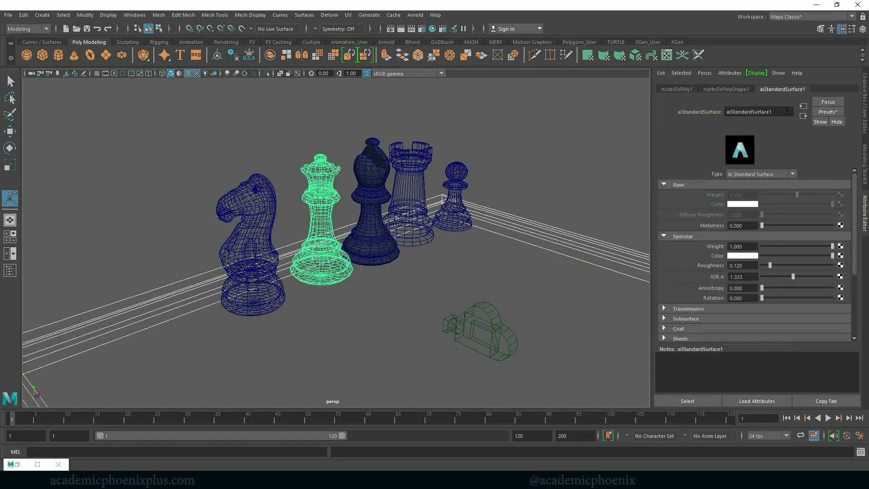
left_click(785, 112)
type("Glass_")
key("Return")
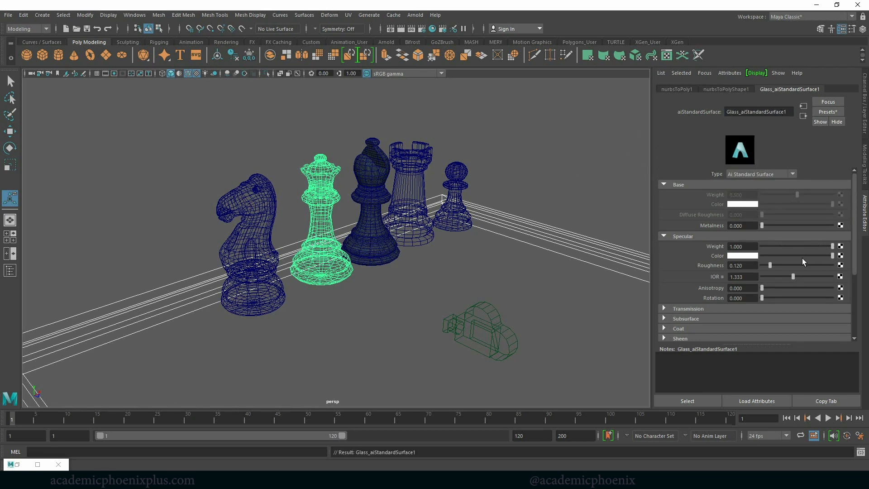
Set the transmission weight of the queen's glass material to 0.201 and clear the selection
left_click(715, 308)
left_click_drag(826, 318, 775, 318)
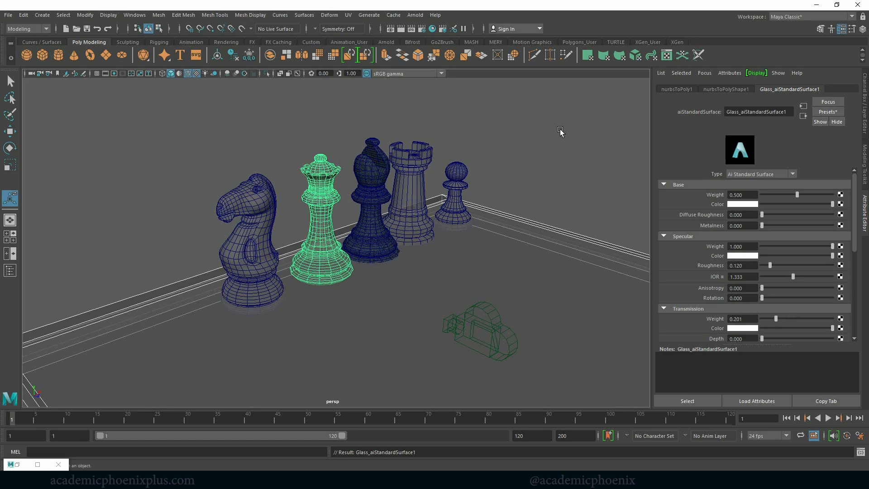
left_click(560, 129)
Close the Hypershade and add an Arnold Physical Sky light to the scene
left_click(18, 464)
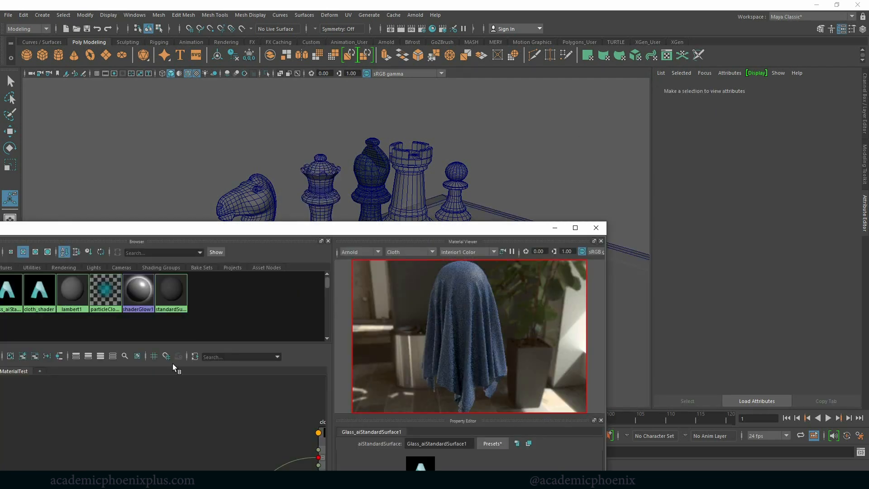
left_click(596, 227)
left_click(415, 14)
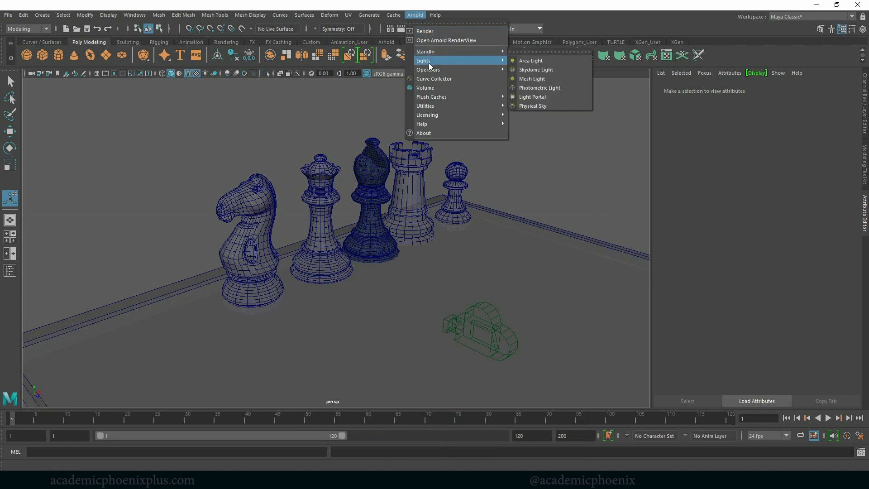
left_click(528, 108)
Render the chess scene with Arnold to check the materials under the sky light, and minimize the render window
left_click(415, 15)
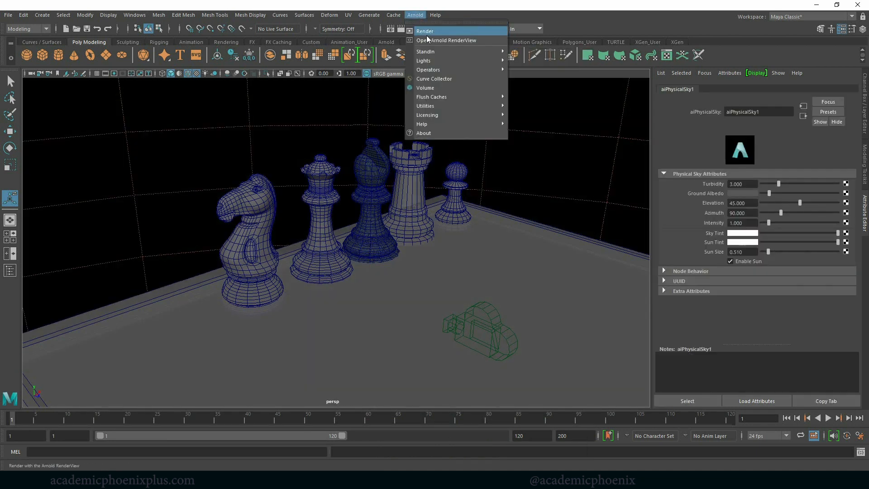
left_click(431, 32)
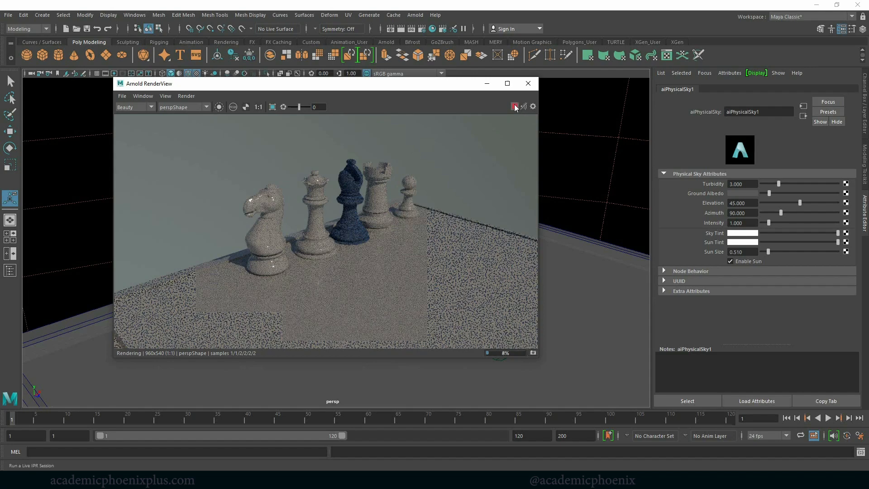
left_click(487, 83)
Check the bishop and rook up close in the perspective view and turn off wireframe on shaded
left_click(378, 178)
scroll(380, 176, "up", 5)
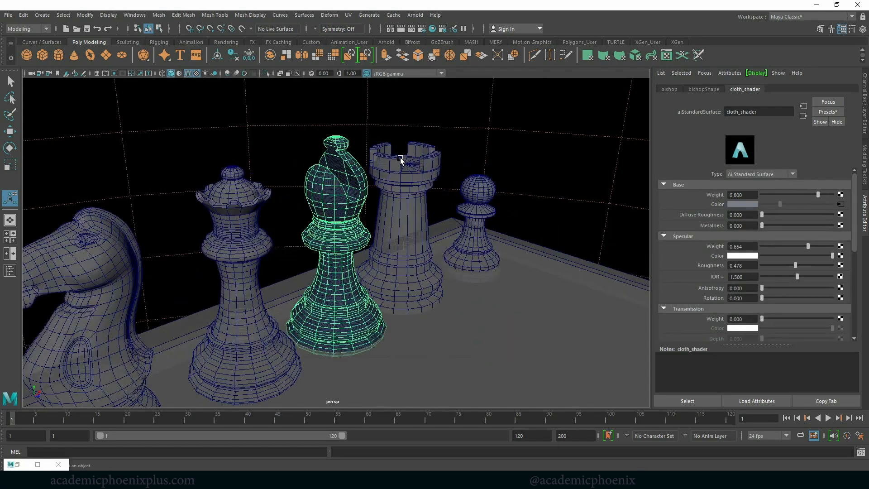
scroll(389, 184, "up", 2)
scroll(389, 184, "up", 3)
left_click(442, 243)
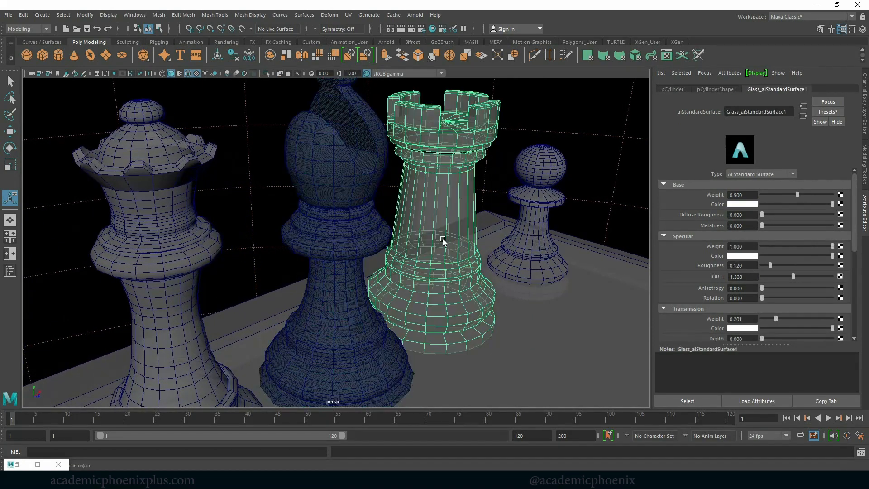
left_click_drag(442, 242, 360, 267, "alt")
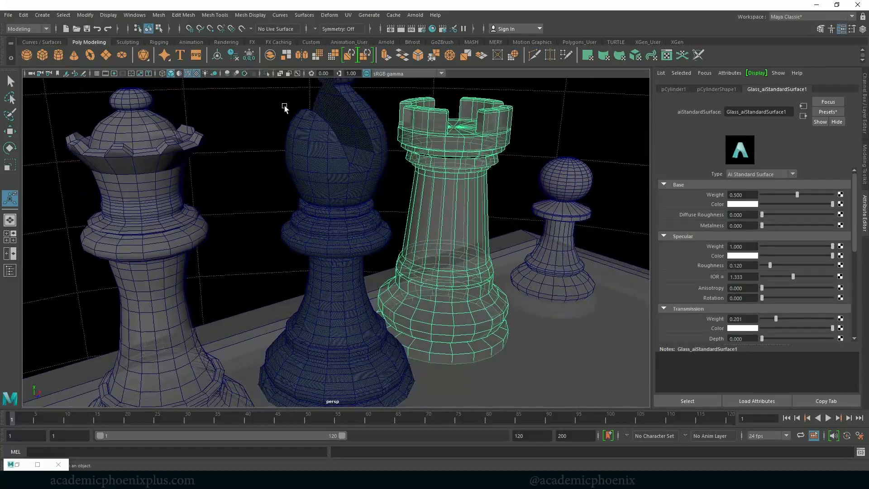
left_click(188, 74)
Apply a cylindrical UV projection to the bishop with a horizontal sweep of 360, and return to the Select tool
mouse_move(344, 205)
left_mouse_down("alt")
mouse_move(351, 189)
mouse_move(270, 149)
mouse_move(347, 156)
left_mouse_up("alt")
left_click(348, 171)
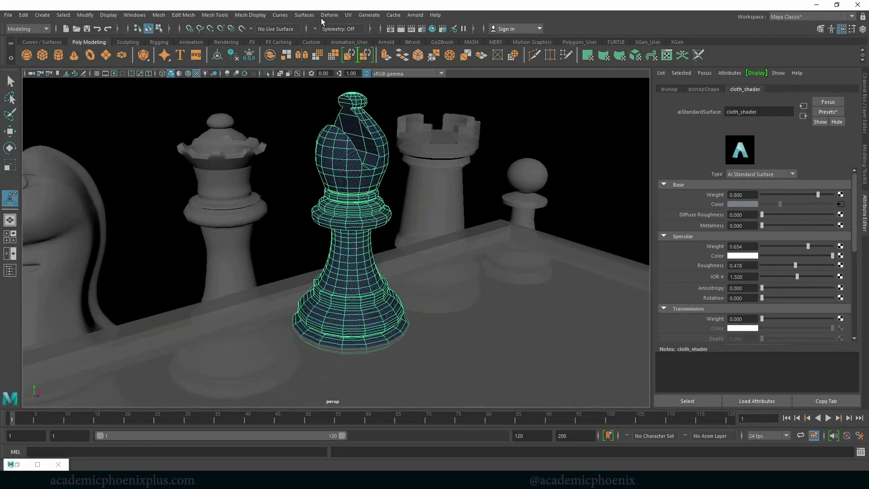
left_click(348, 15)
left_click(370, 115)
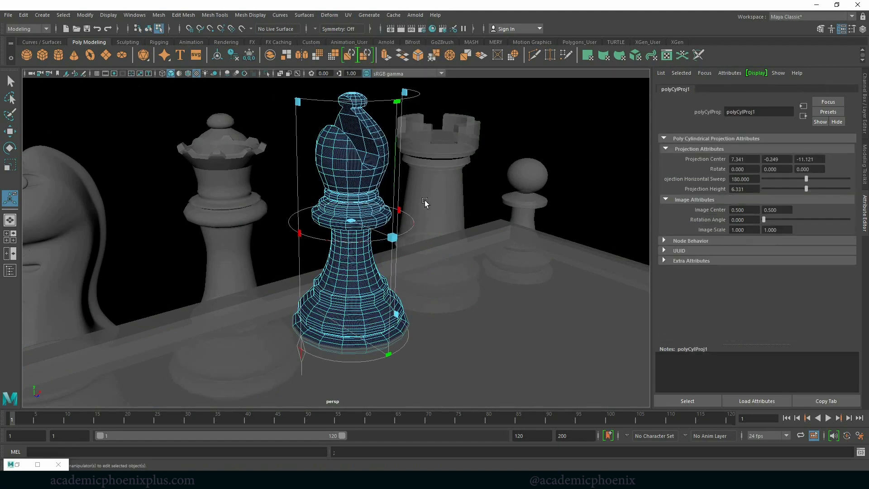
left_click_drag(426, 202, 378, 149, "alt")
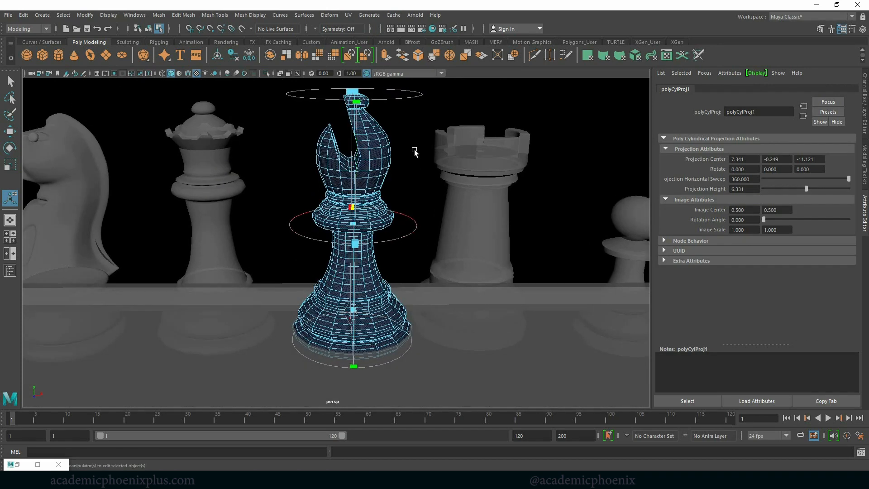
right_click_drag(376, 152, 423, 140)
key("q")
left_click(422, 175)
left_click_drag(421, 176, 422, 193, "alt")
mouse_move(422, 194)
right_mouse_down("alt")
mouse_move(498, 193)
mouse_move(421, 190)
right_mouse_up("alt")
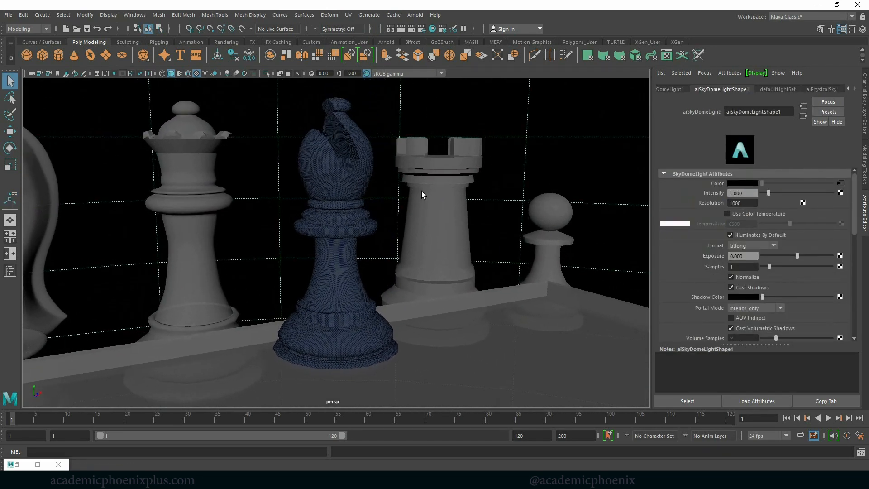
Re-render the closer perspective view of the bishop with Arnold, closing the old render window first
left_click(392, 17)
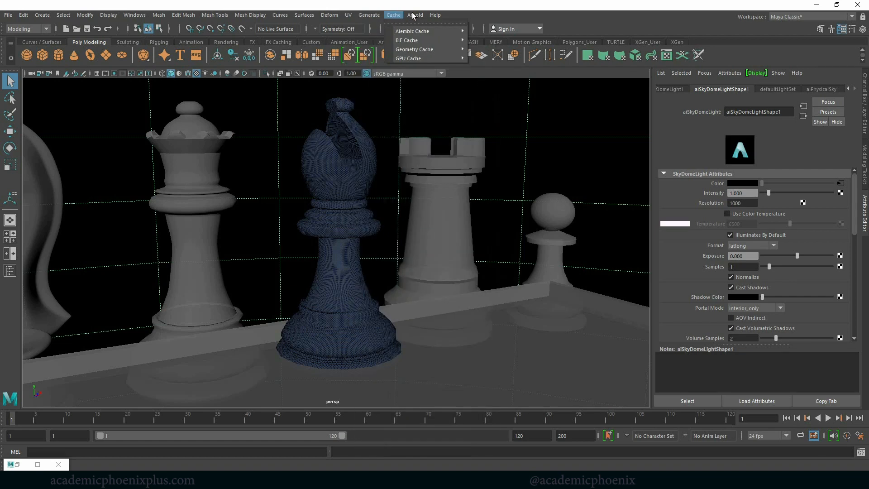
mouse_move(414, 16)
left_click(437, 33)
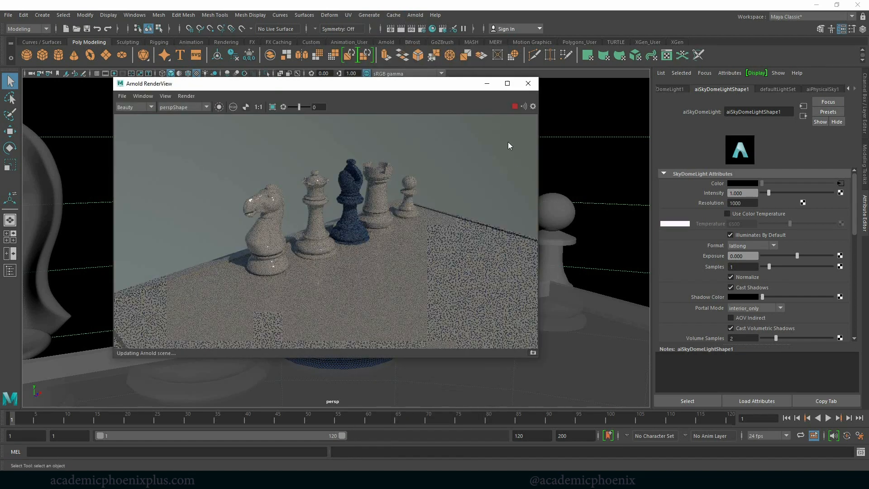
left_click(528, 84)
left_click(415, 14)
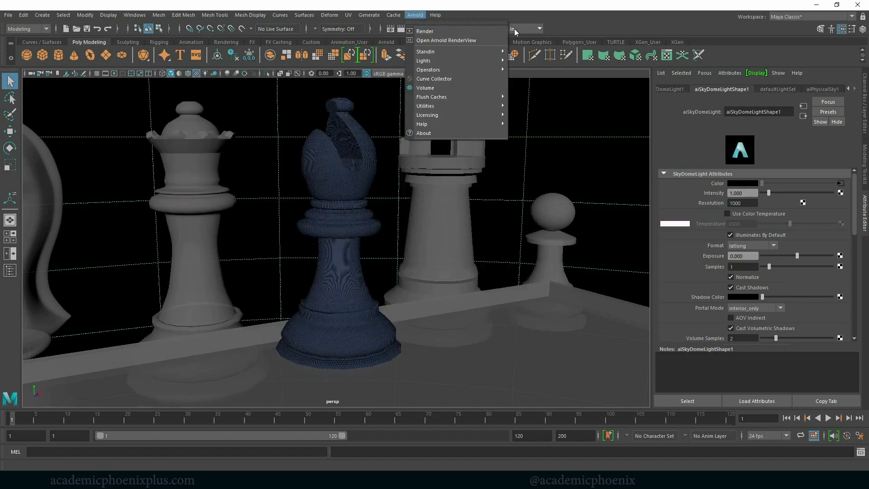
left_click(489, 31)
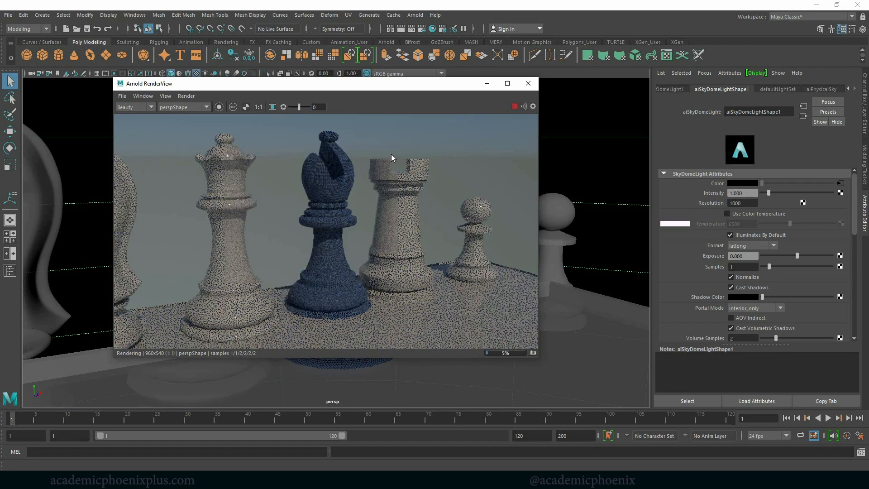
Stop the render, set the specular weight and roughness of the bishop's cloth_shader to 0.565 each, and restart the render
left_click(514, 107)
left_click(346, 178)
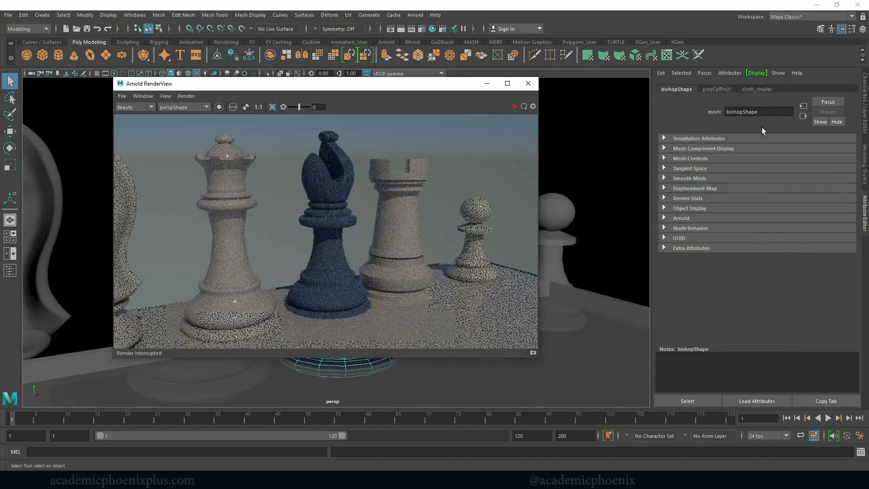
left_click(758, 89)
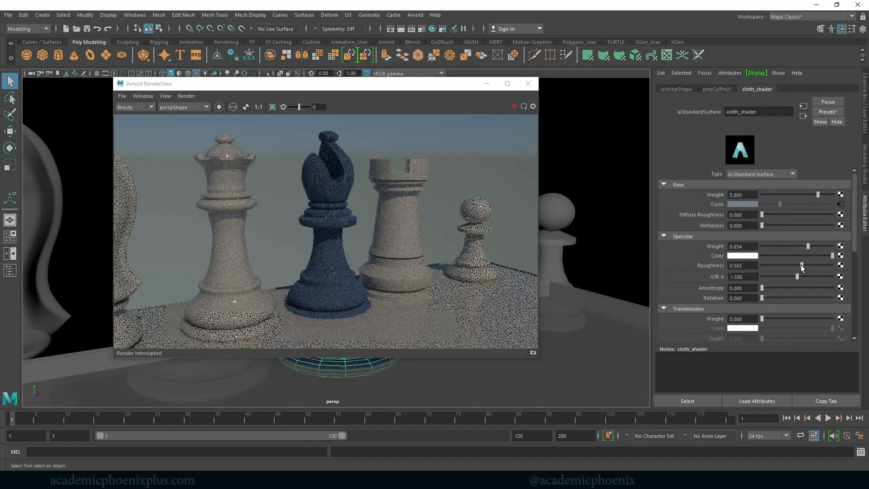
left_click_drag(796, 265, 801, 265)
left_click(514, 106)
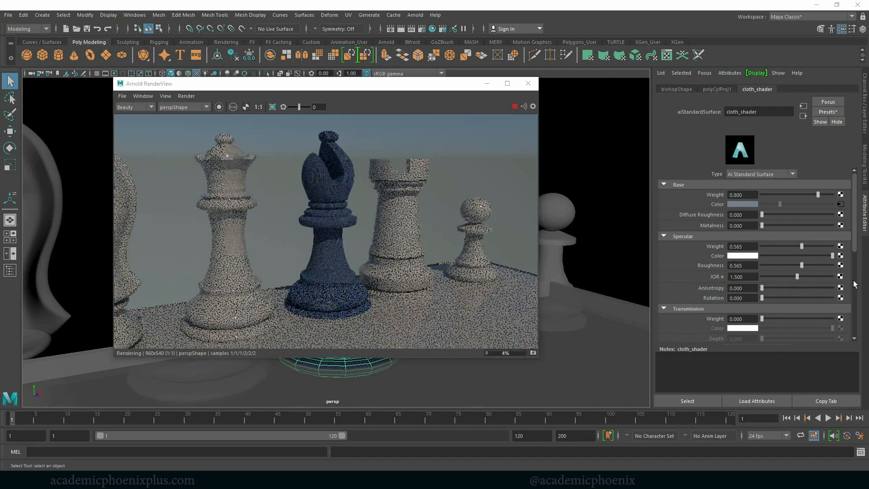
Look through the remaining attribute sections of the bishop's cloth_shader below Transmission
scroll(857, 280, "down", 10)
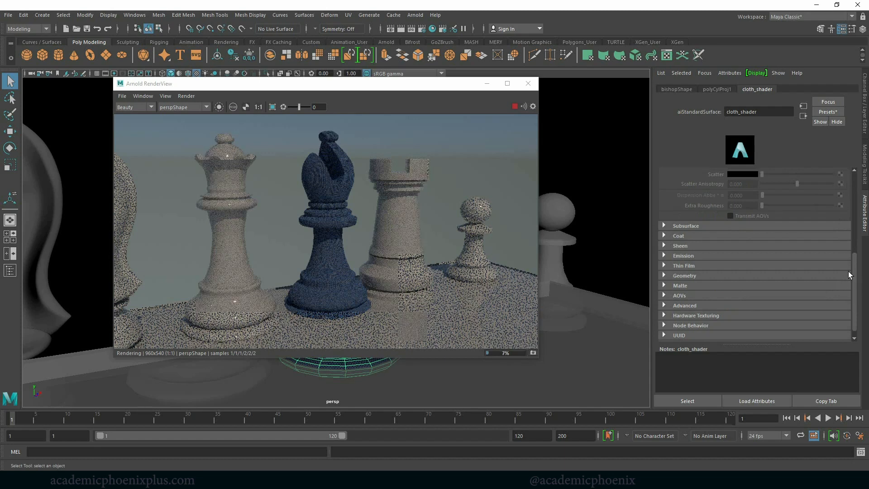